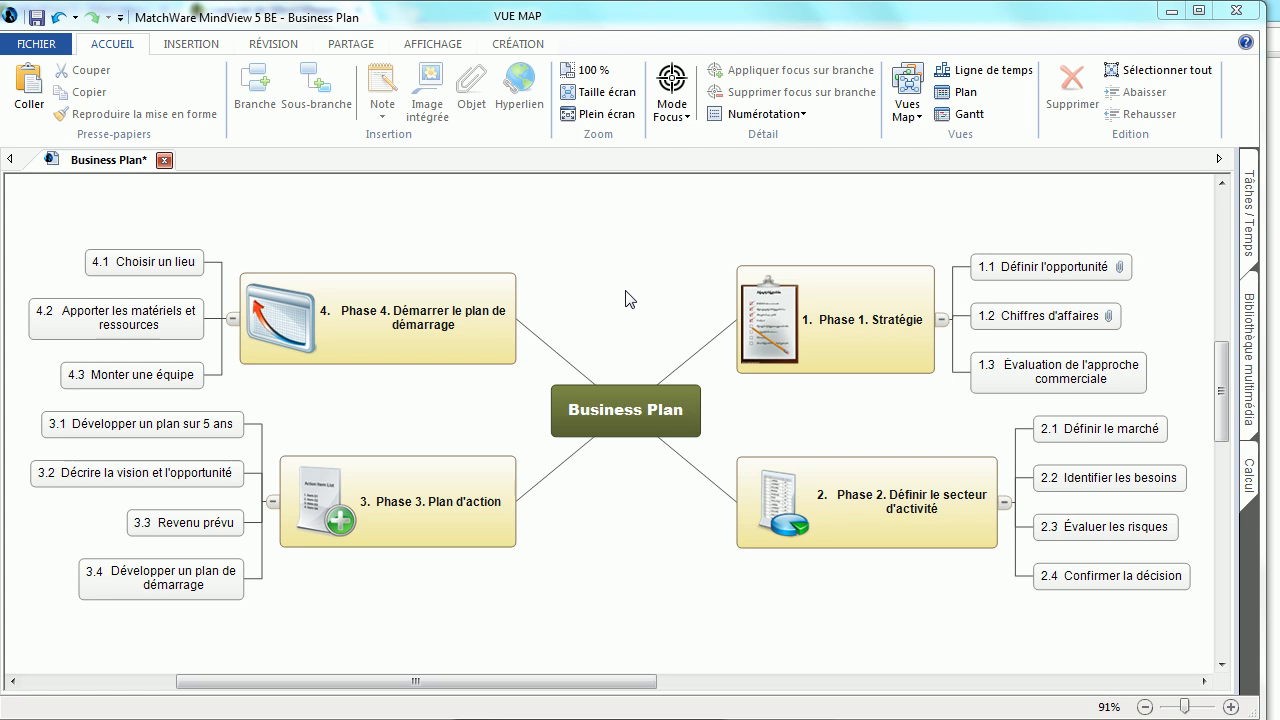
Switch the Business Plan mind map to the Organigramme view.
left_click(447, 50)
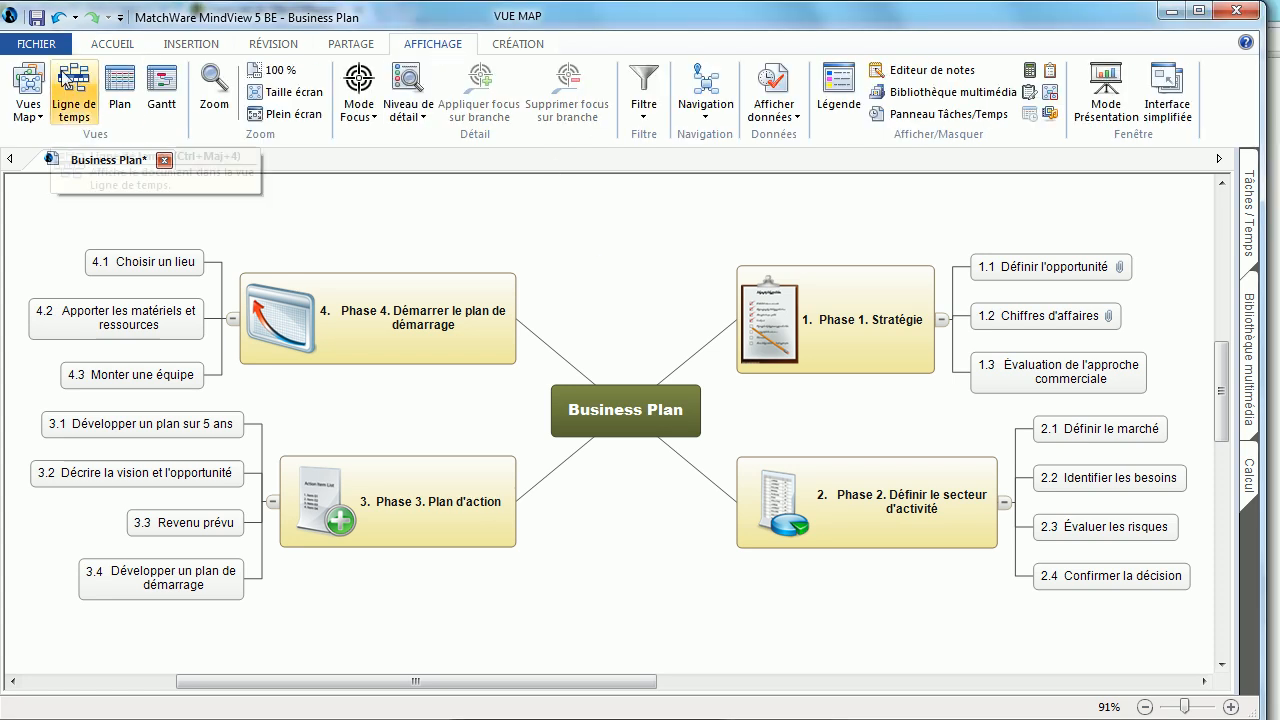
left_click(33, 92)
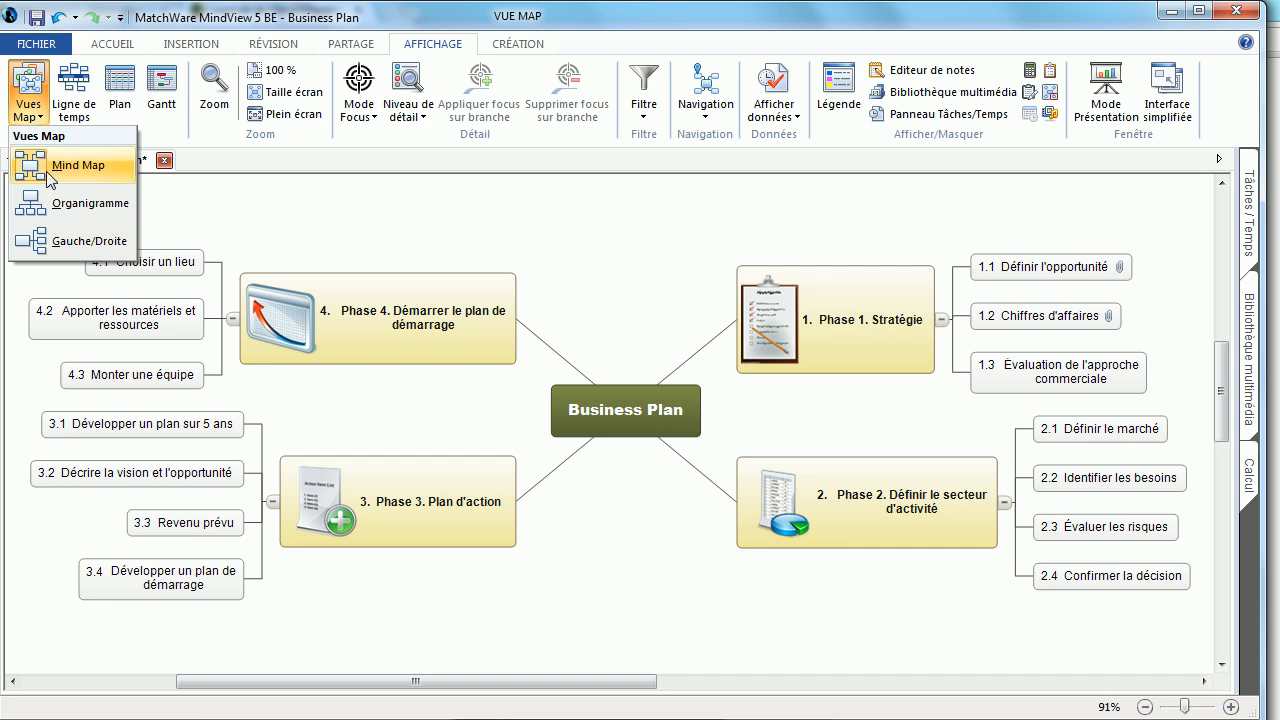
left_click(56, 203)
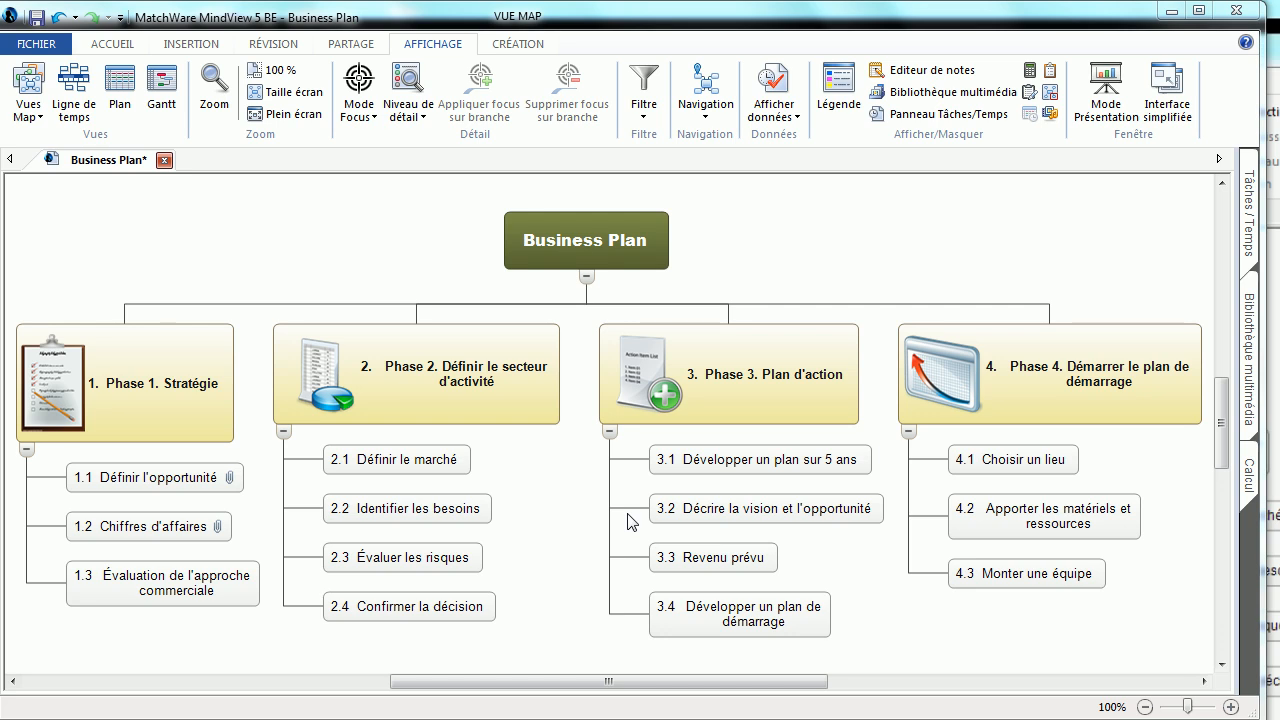
Show the Tâches/Temps panel and apply branch focus to Phase 1. Stratégie in the organisation chart.
left_click(1250, 212)
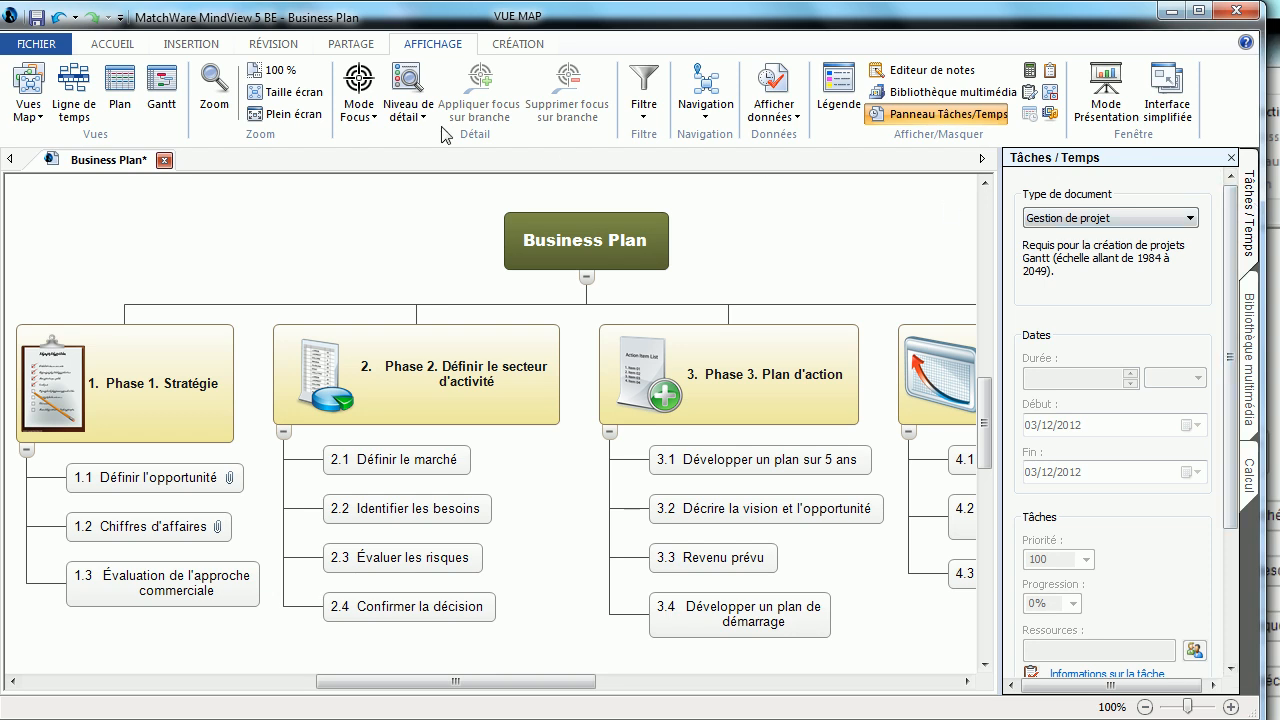
left_click(295, 97)
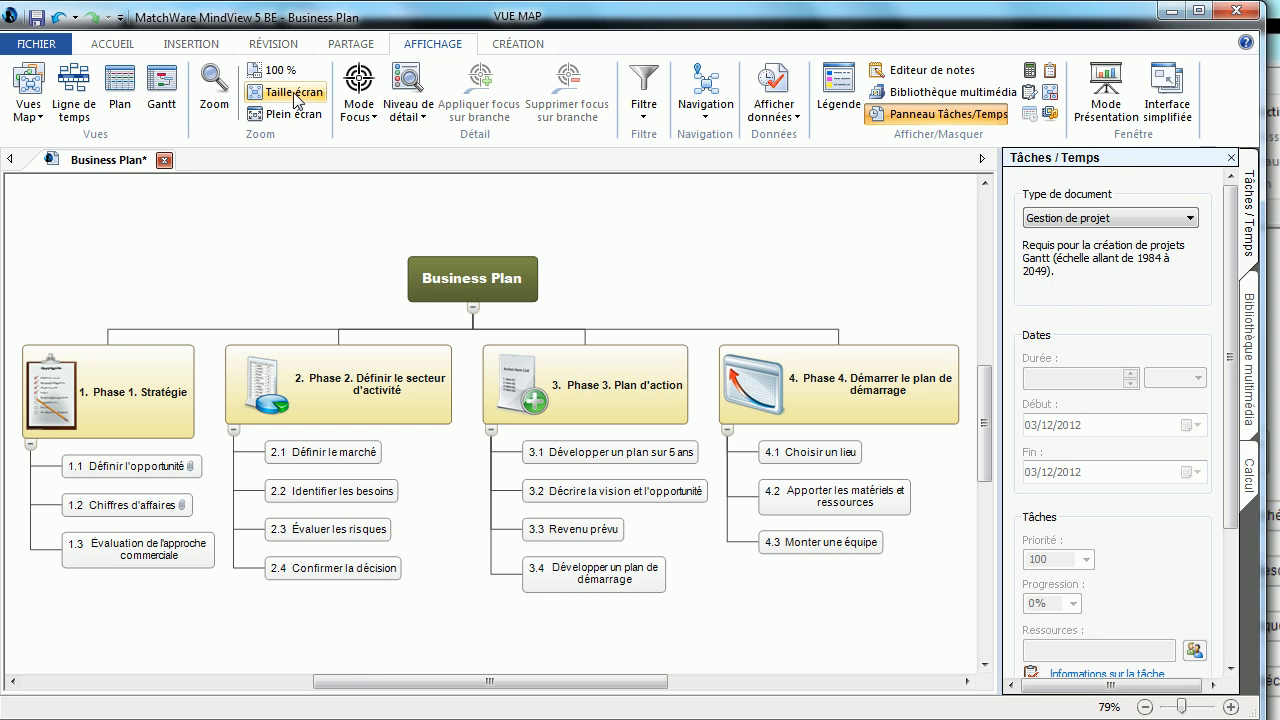
left_click(163, 388)
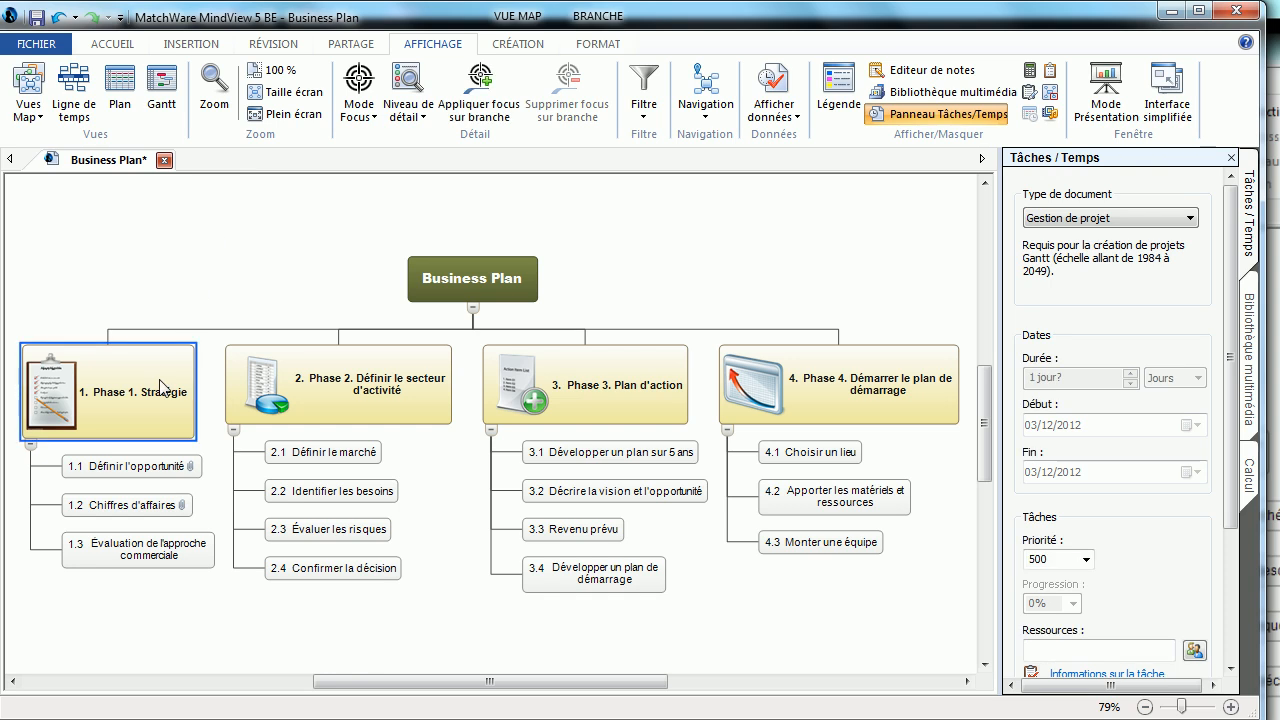
left_click(486, 97)
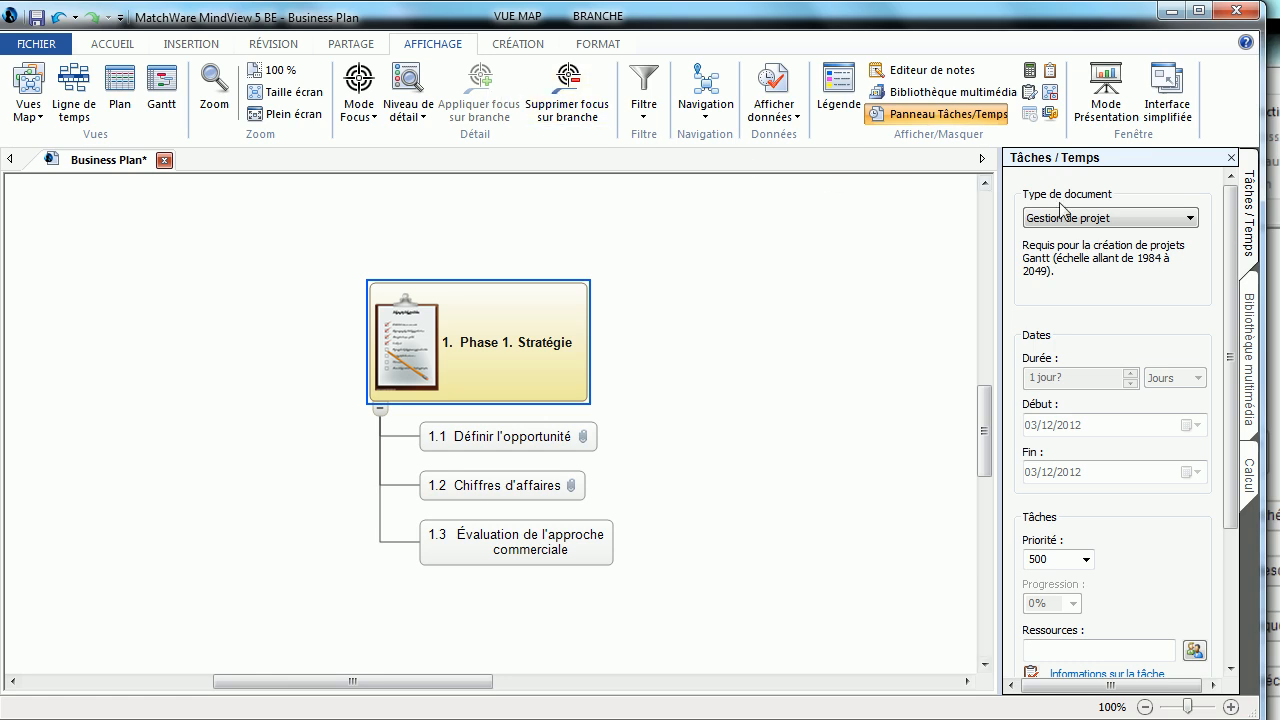
Examine the available document types for the project in the Tâches/Temps settings.
left_click(1190, 218)
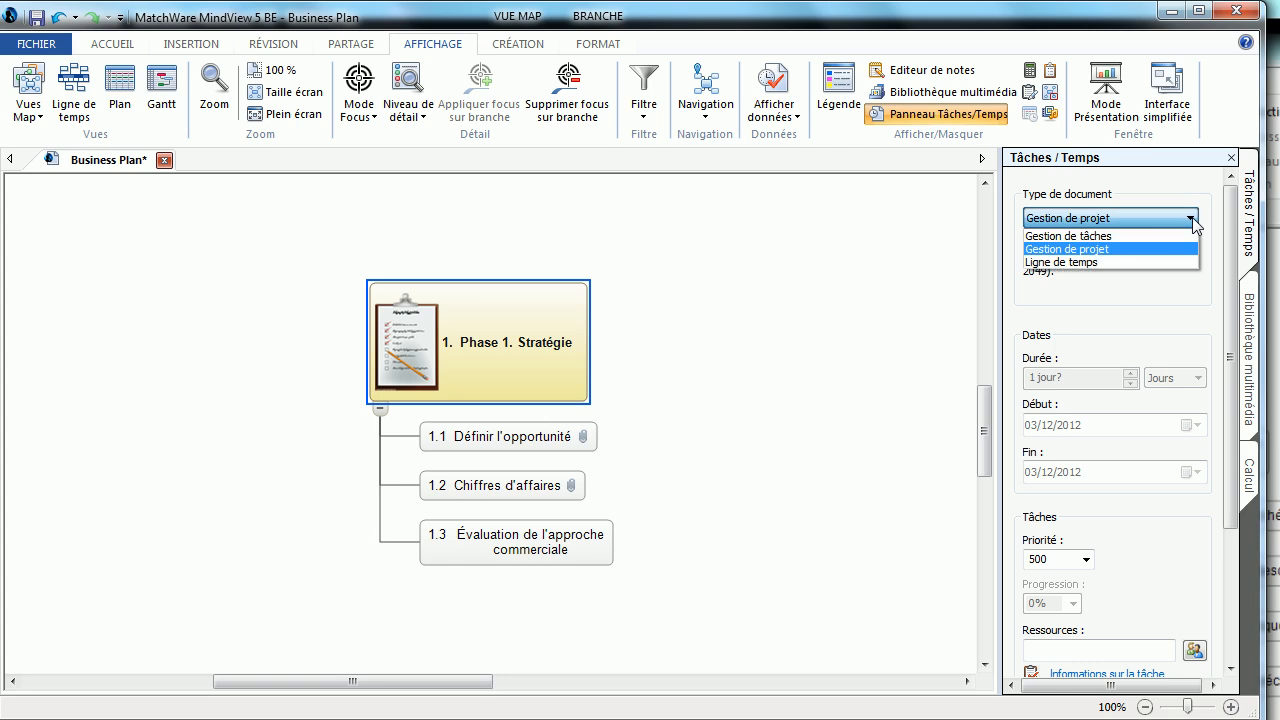
left_click(1192, 217)
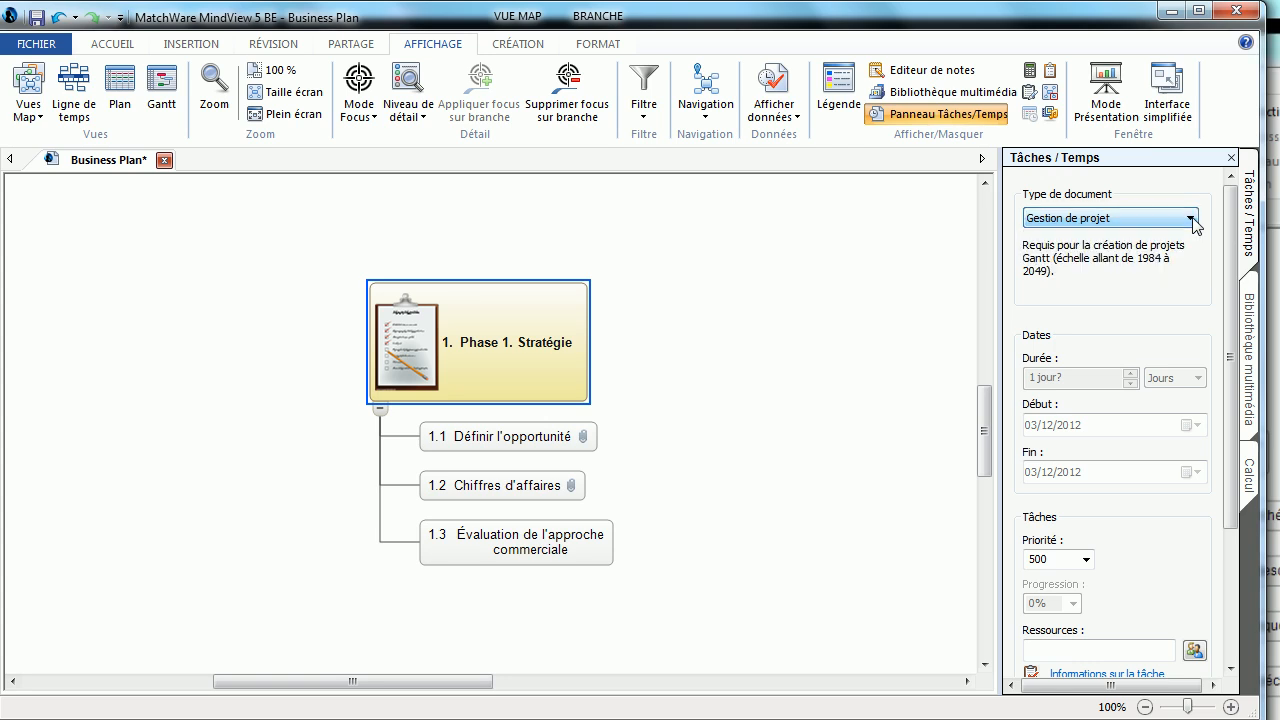
left_click(1192, 219)
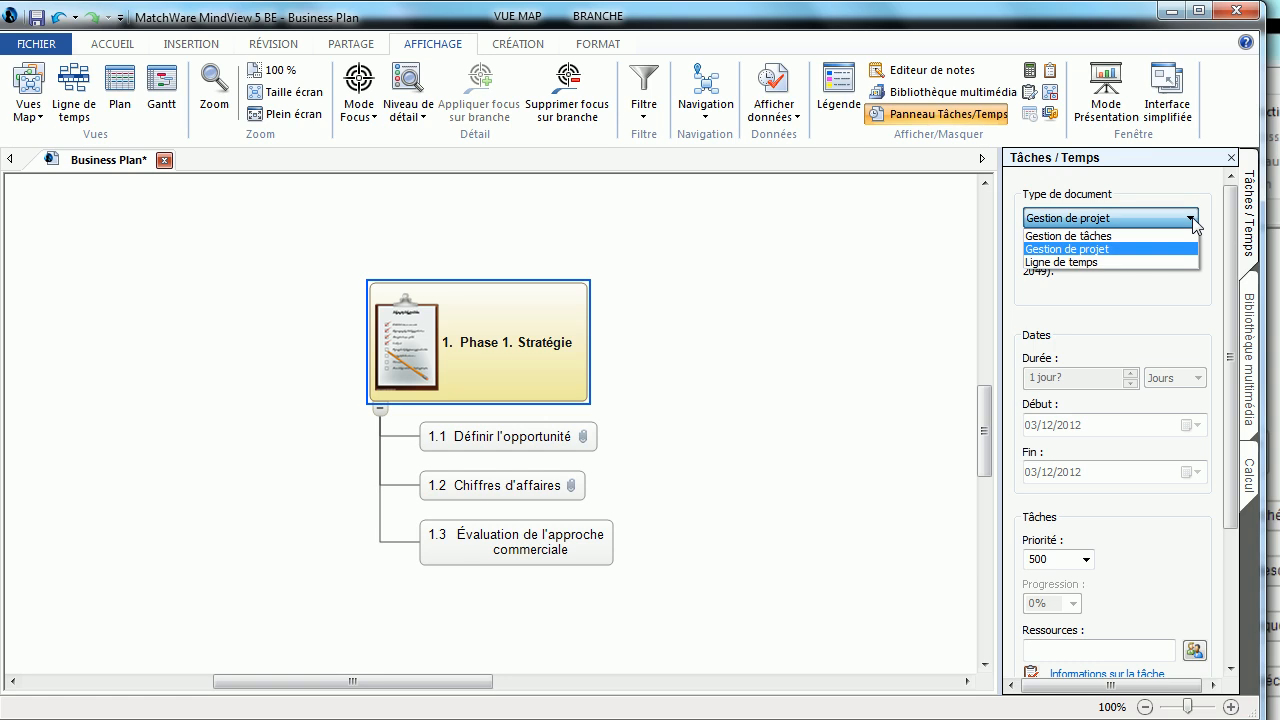
left_click(1193, 220)
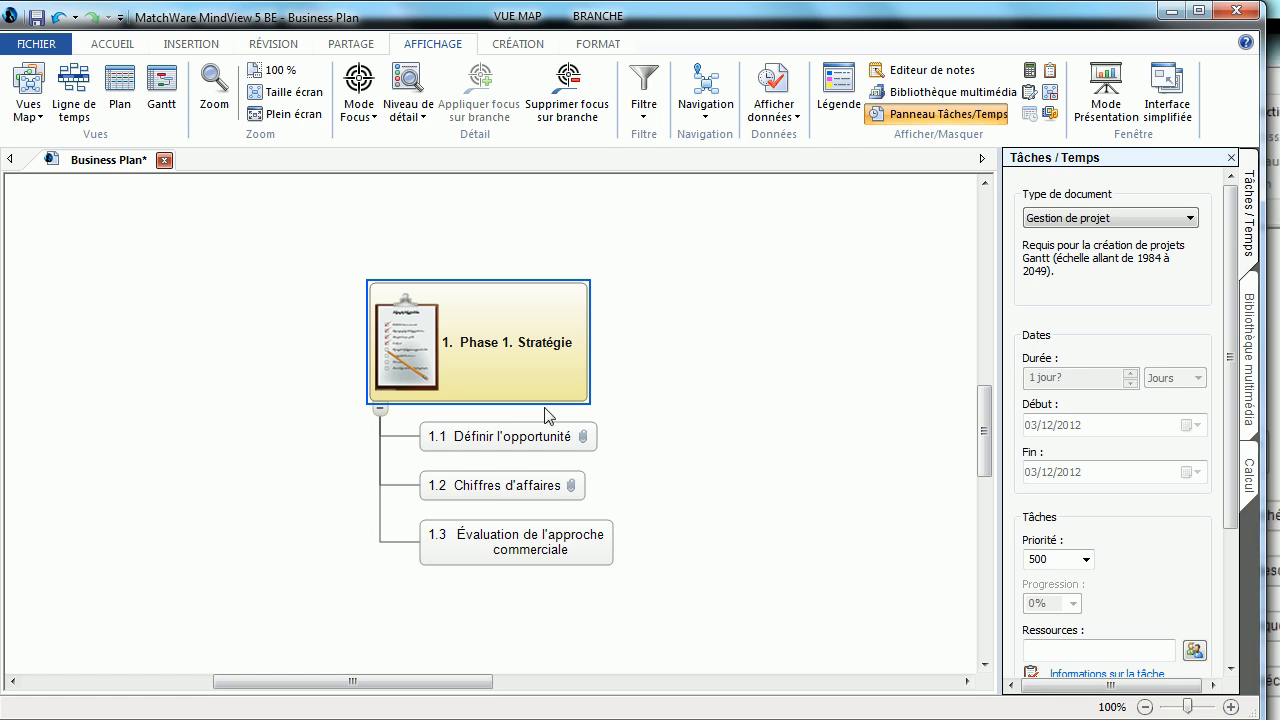
Select sub-branch 1.1 Définir l'opportunité and examine its duration units, priority and resource settings.
left_click(527, 446)
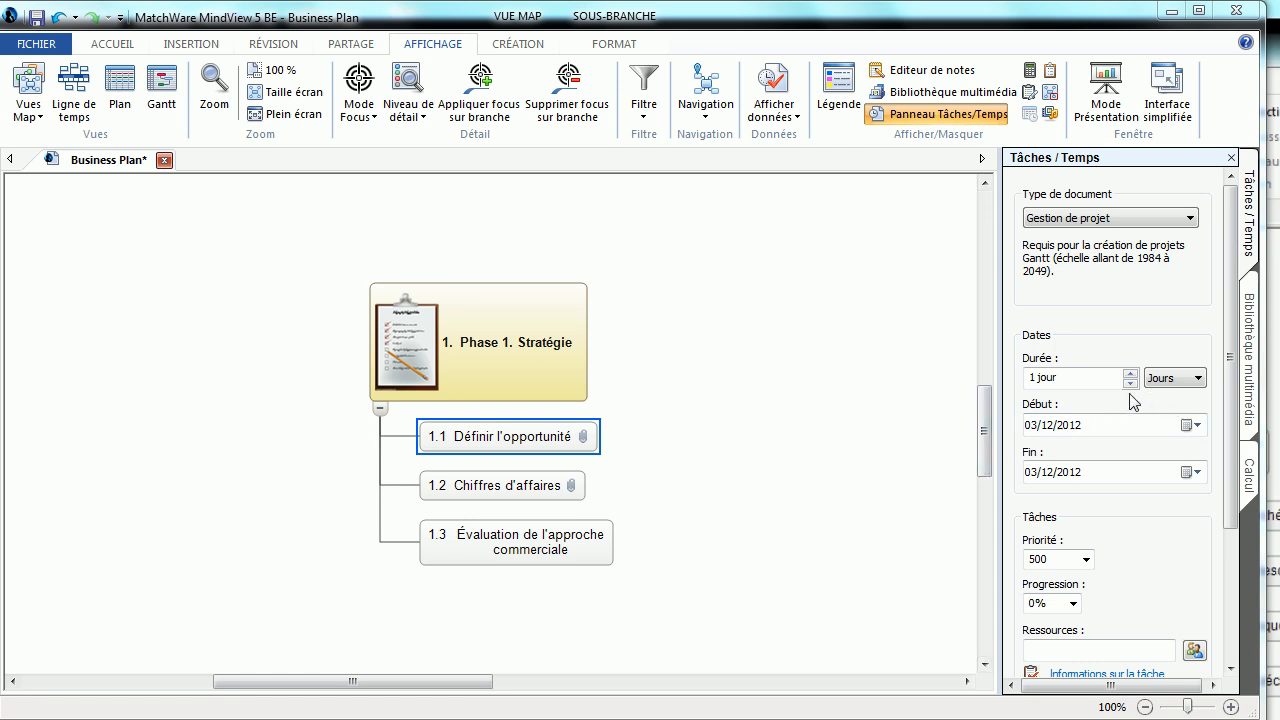
left_click(1198, 378)
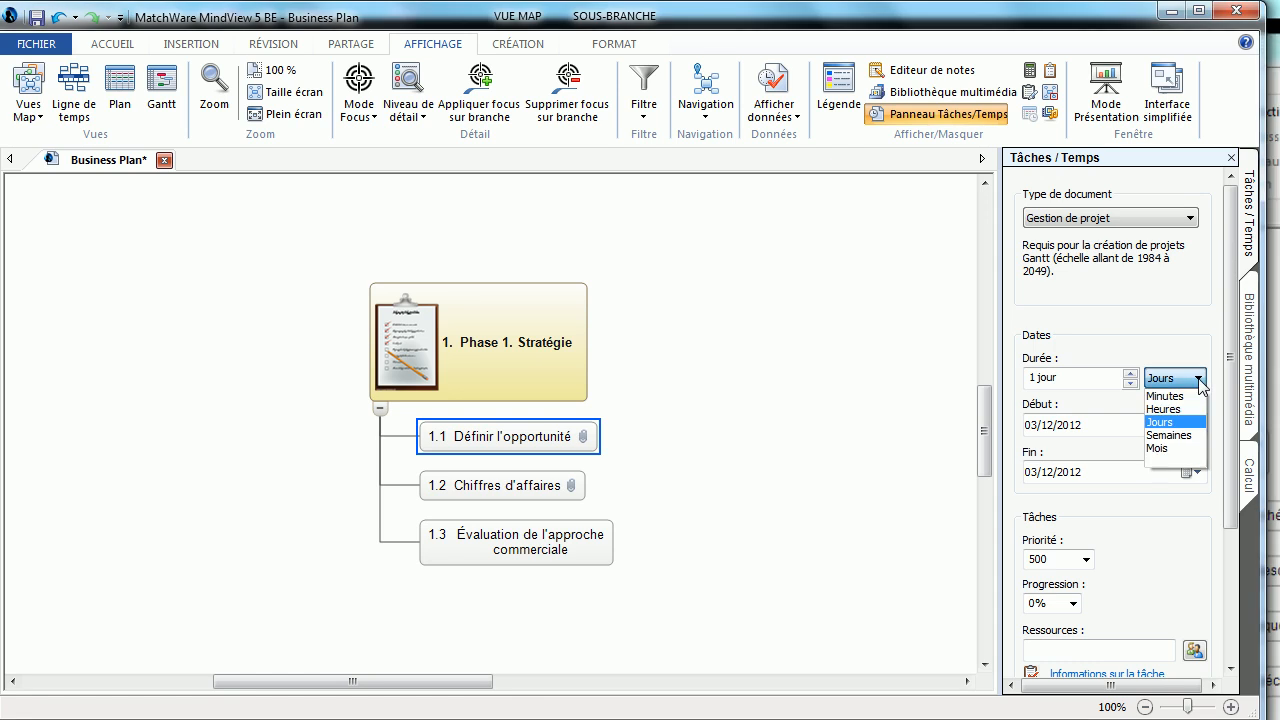
left_click(1199, 379)
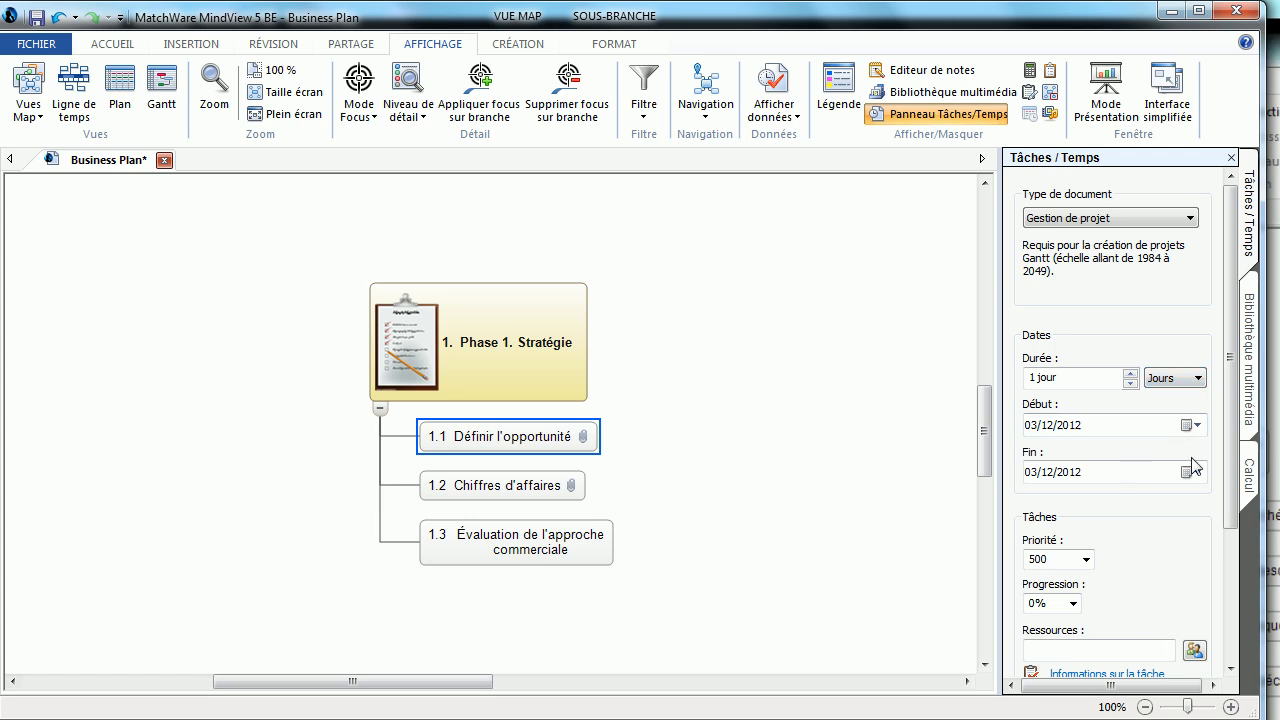
left_click_drag(1229, 467, 1229, 580)
left_click(1087, 386)
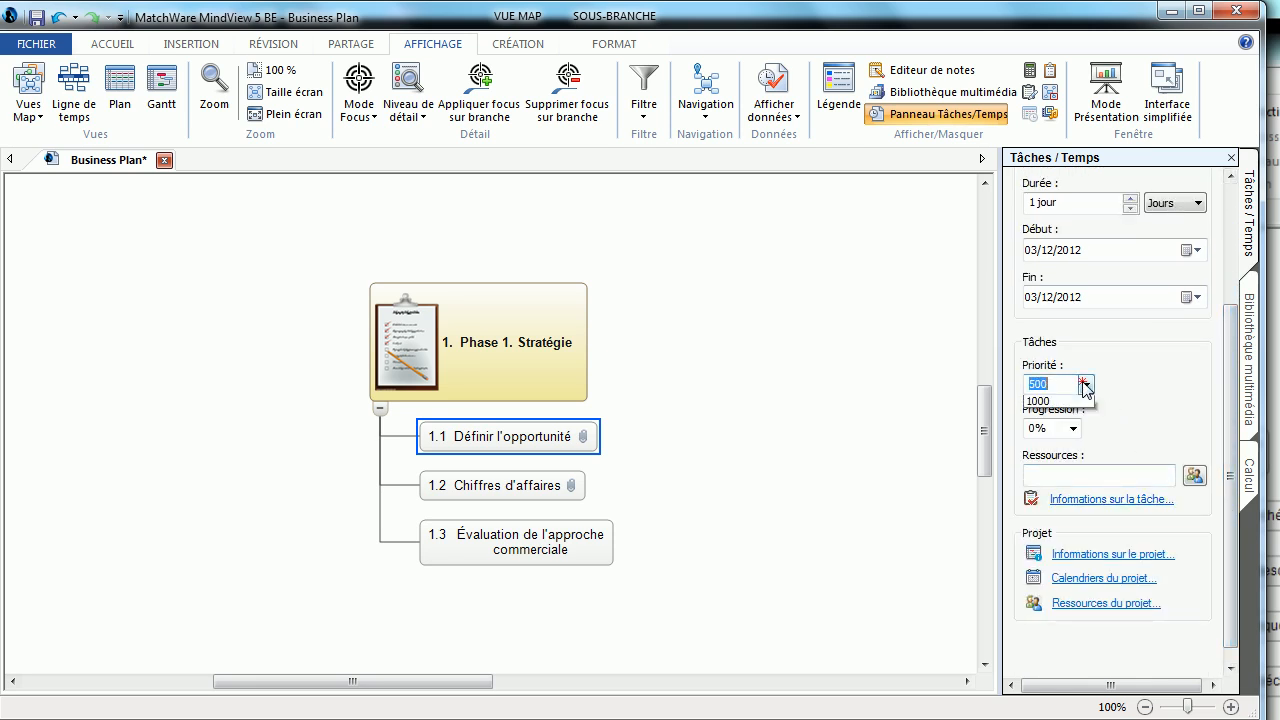
left_click(1087, 386)
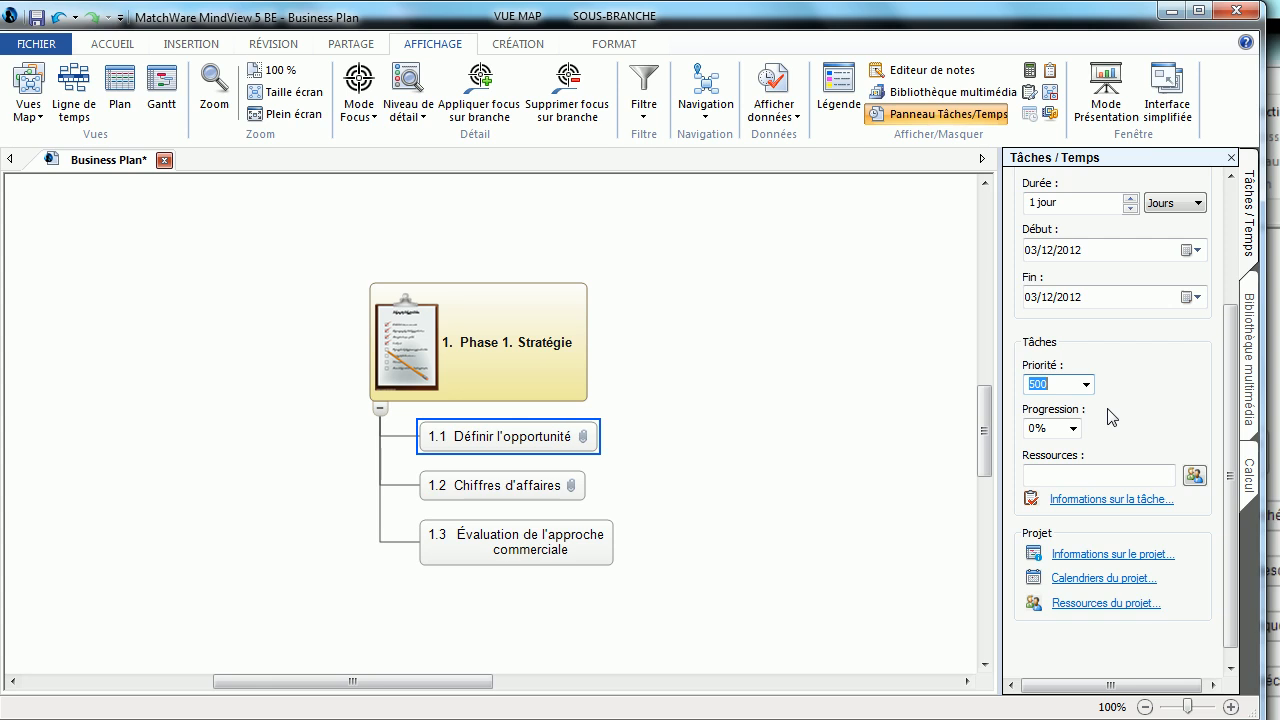
left_click(1112, 471)
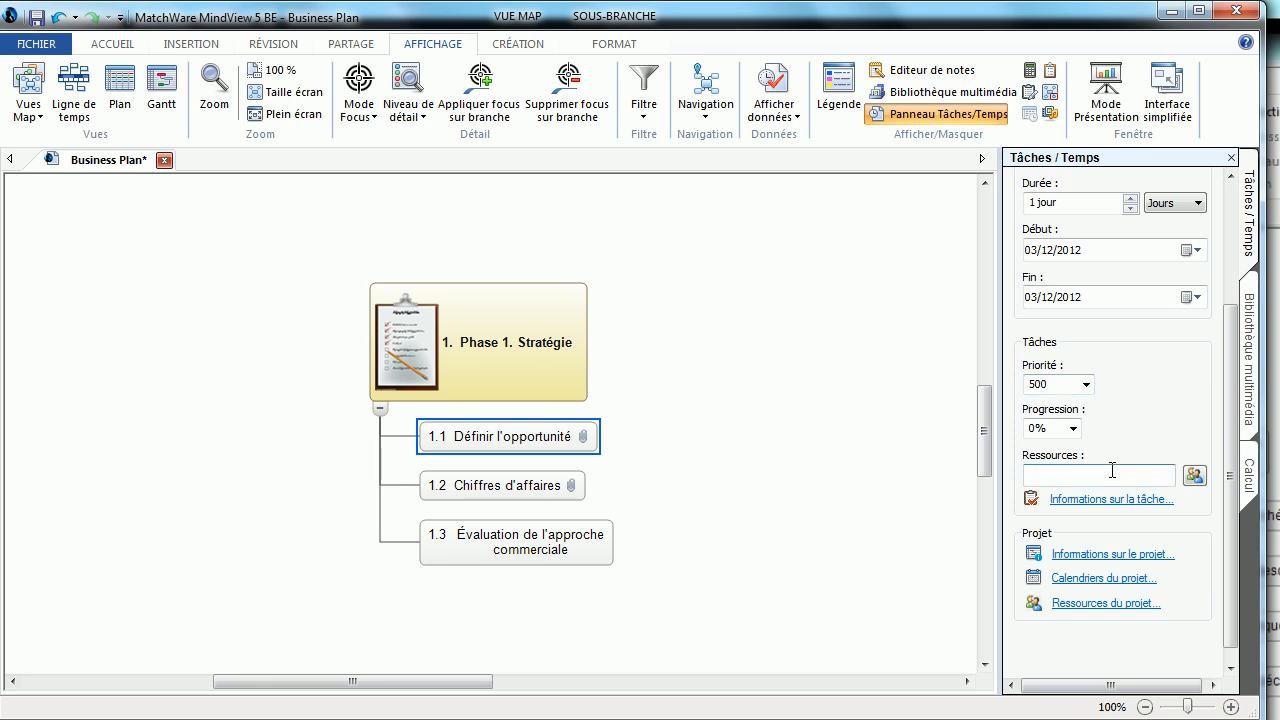
scroll(1112, 471, "down", 1)
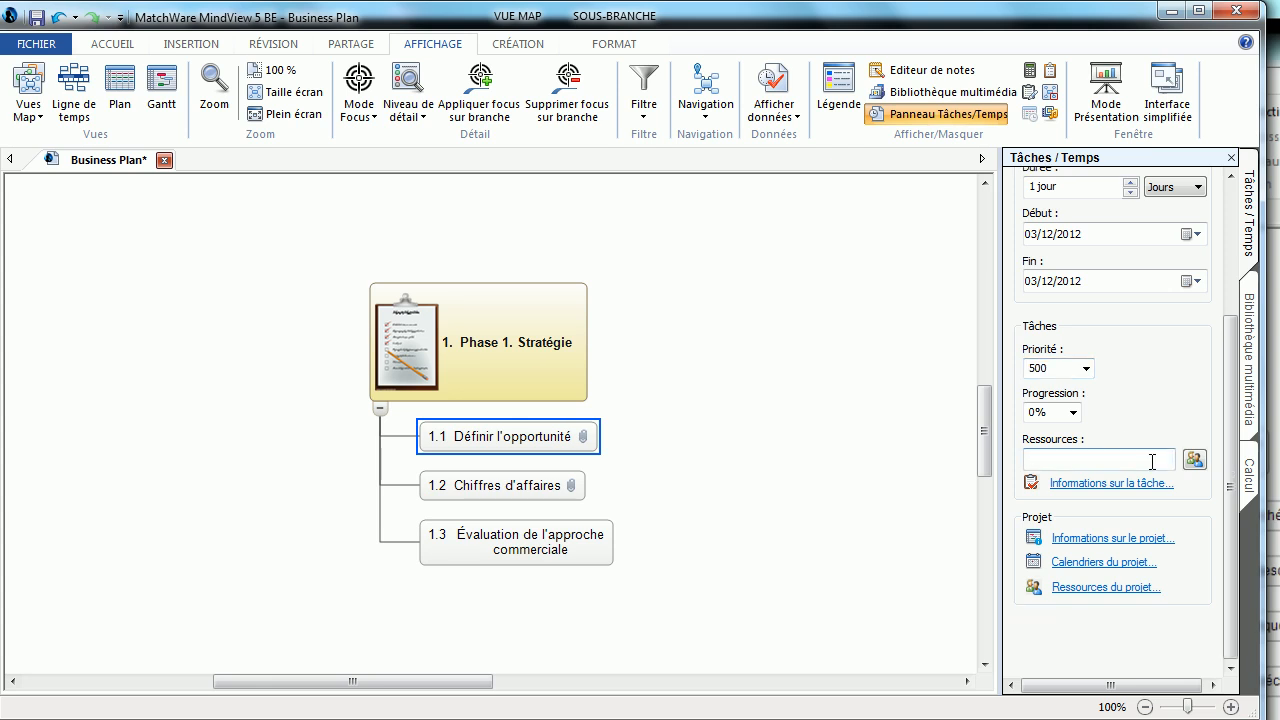
Review the project information and its Planification options, keeping A partir du début.
left_click(1096, 540)
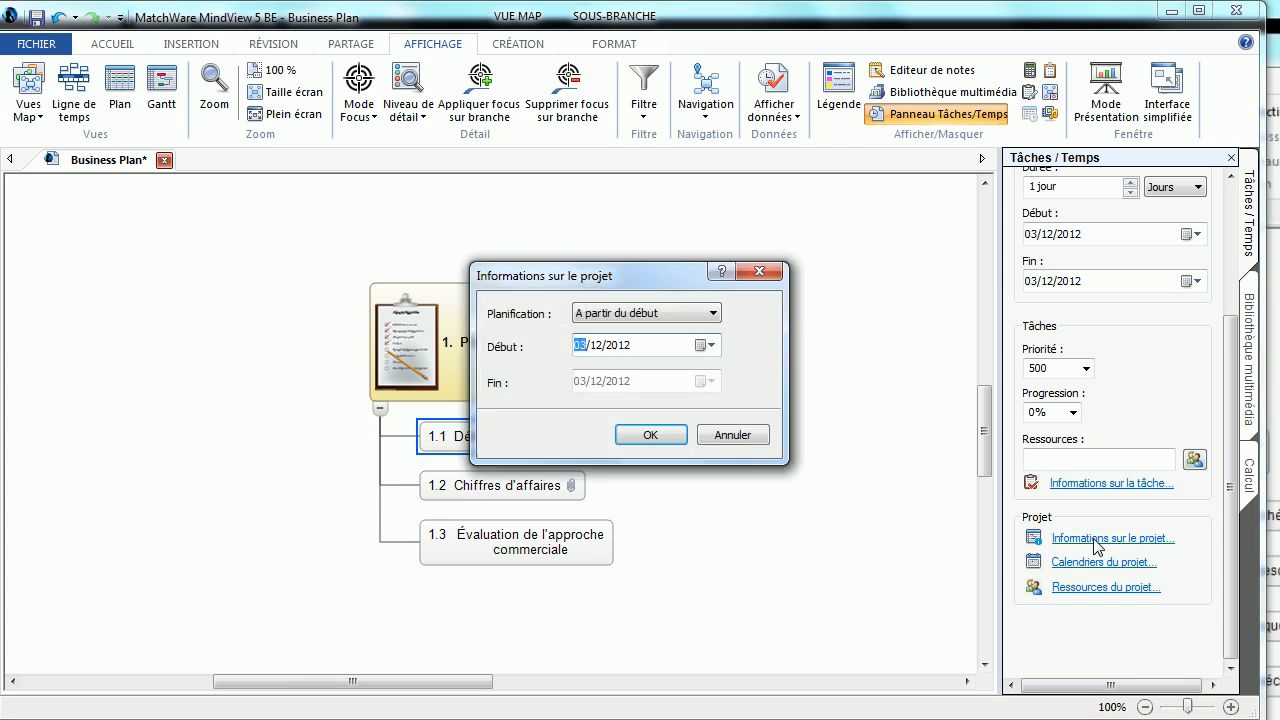
left_click(714, 314)
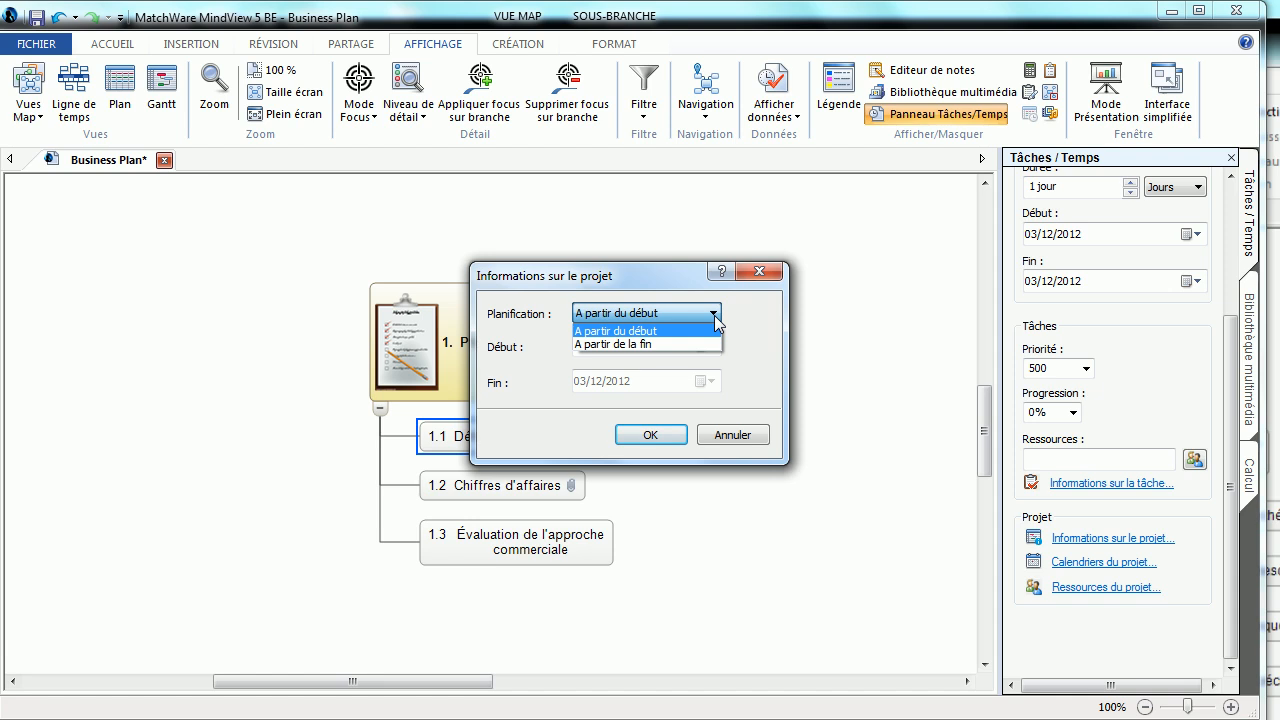
left_click(715, 317)
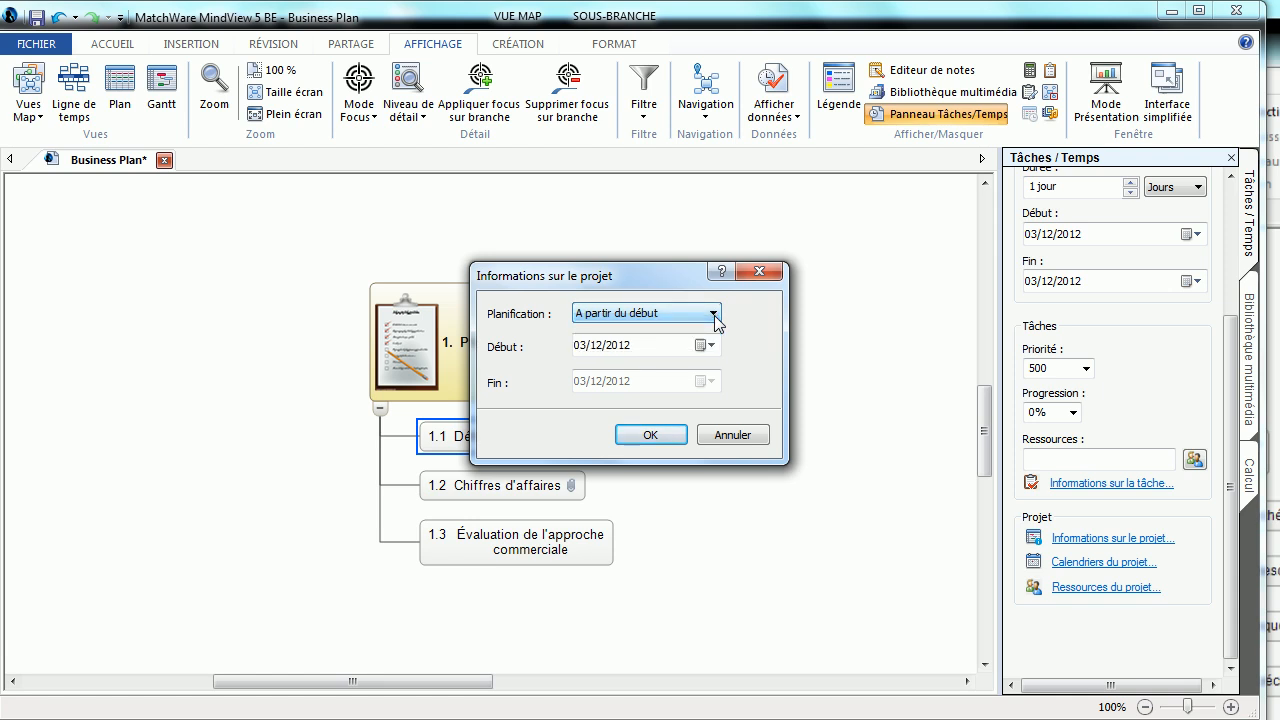
left_click(652, 436)
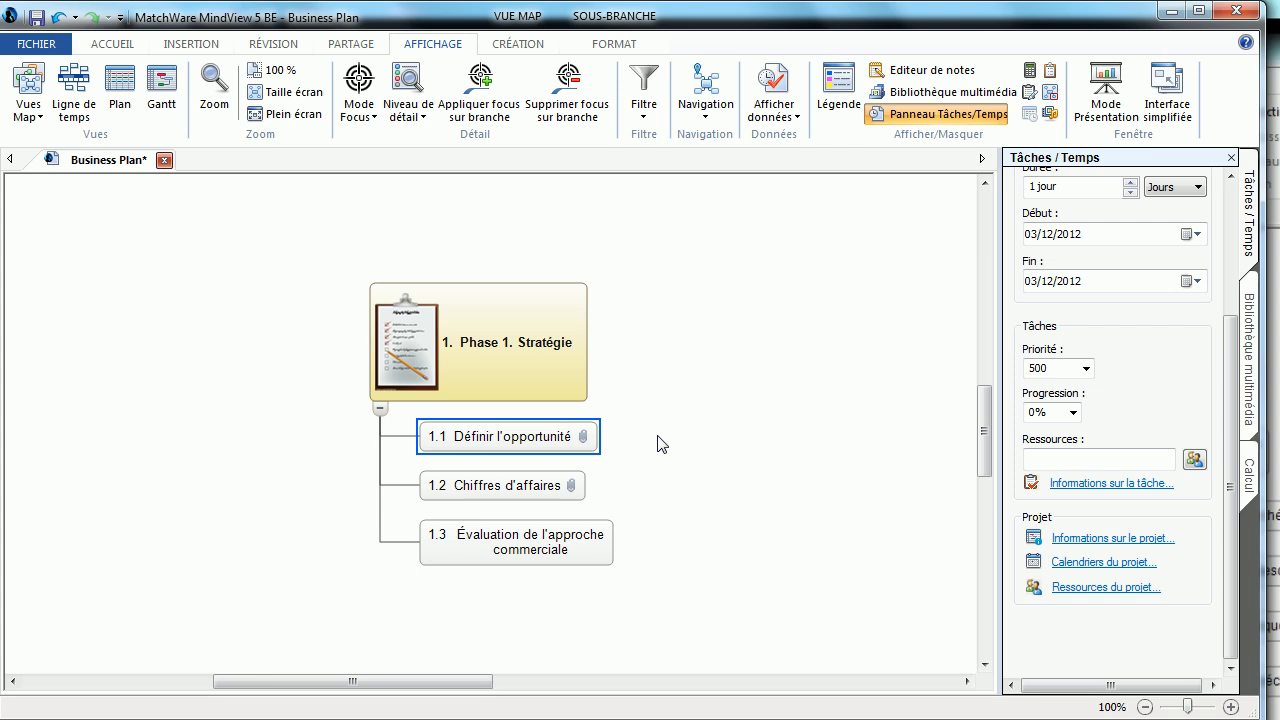
Review the project calendar parameters and the working hours in the project calendar.
left_click(1087, 568)
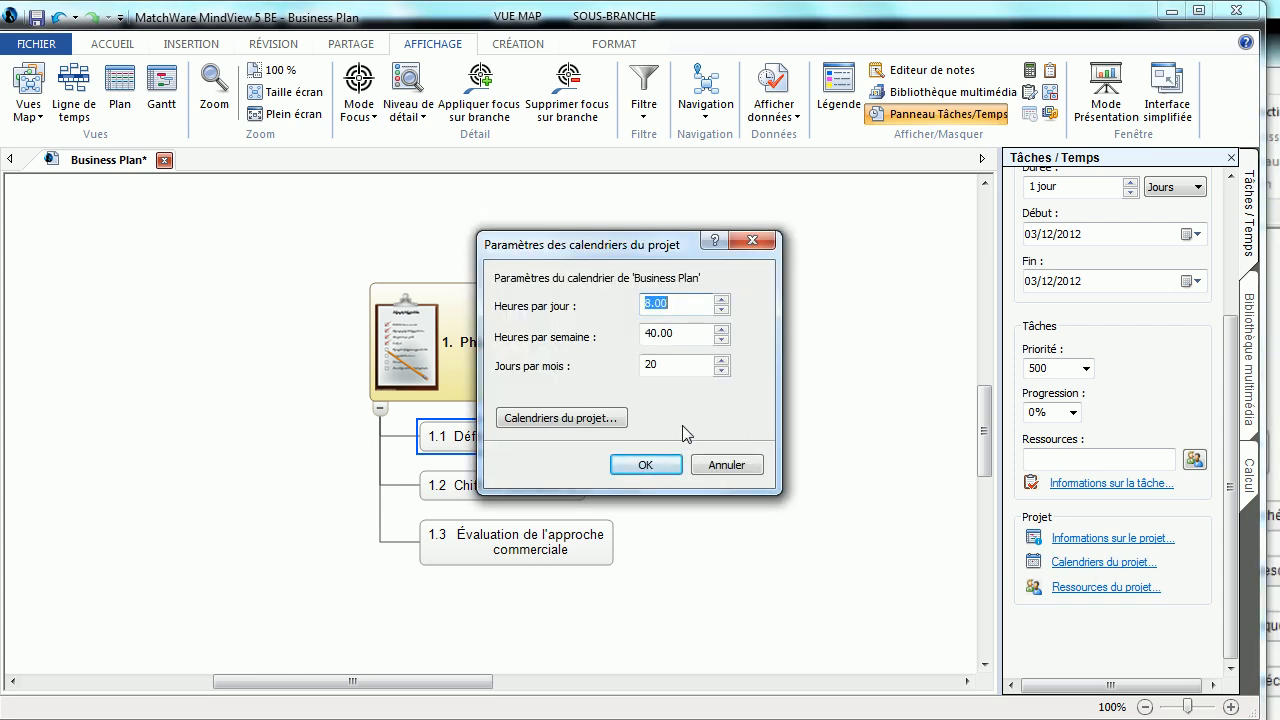
left_click(563, 418)
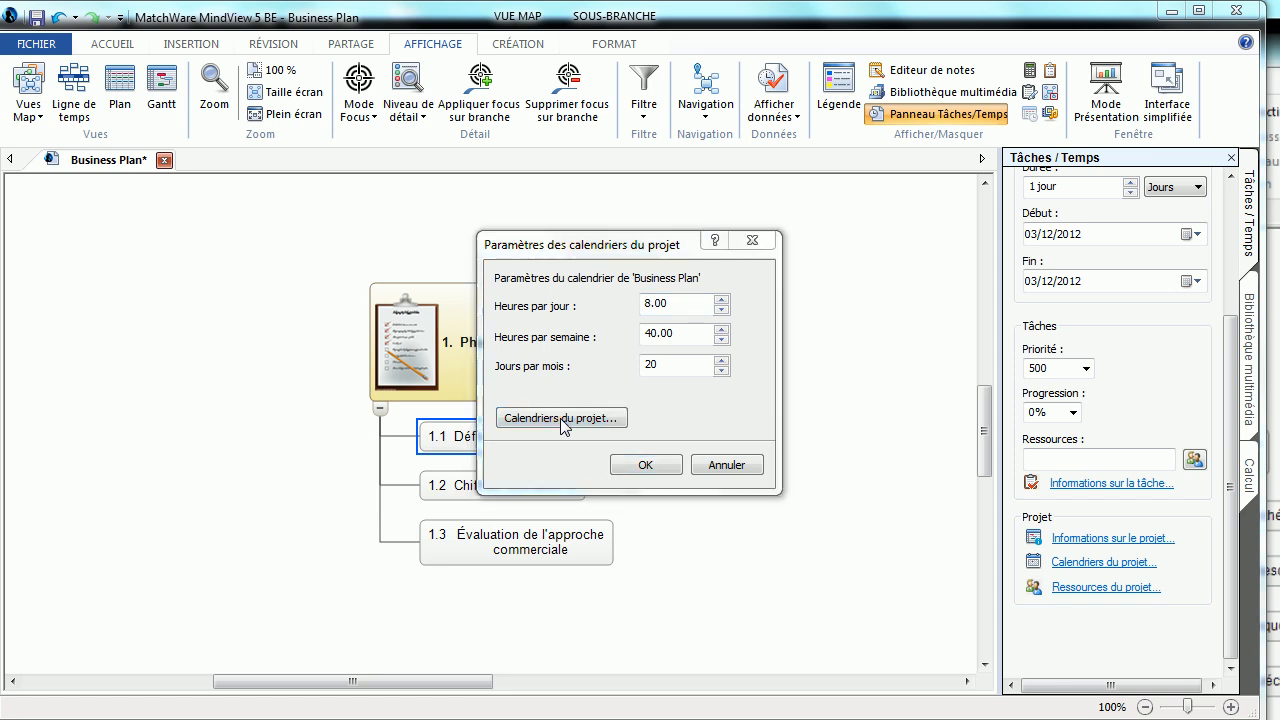
left_click(382, 342)
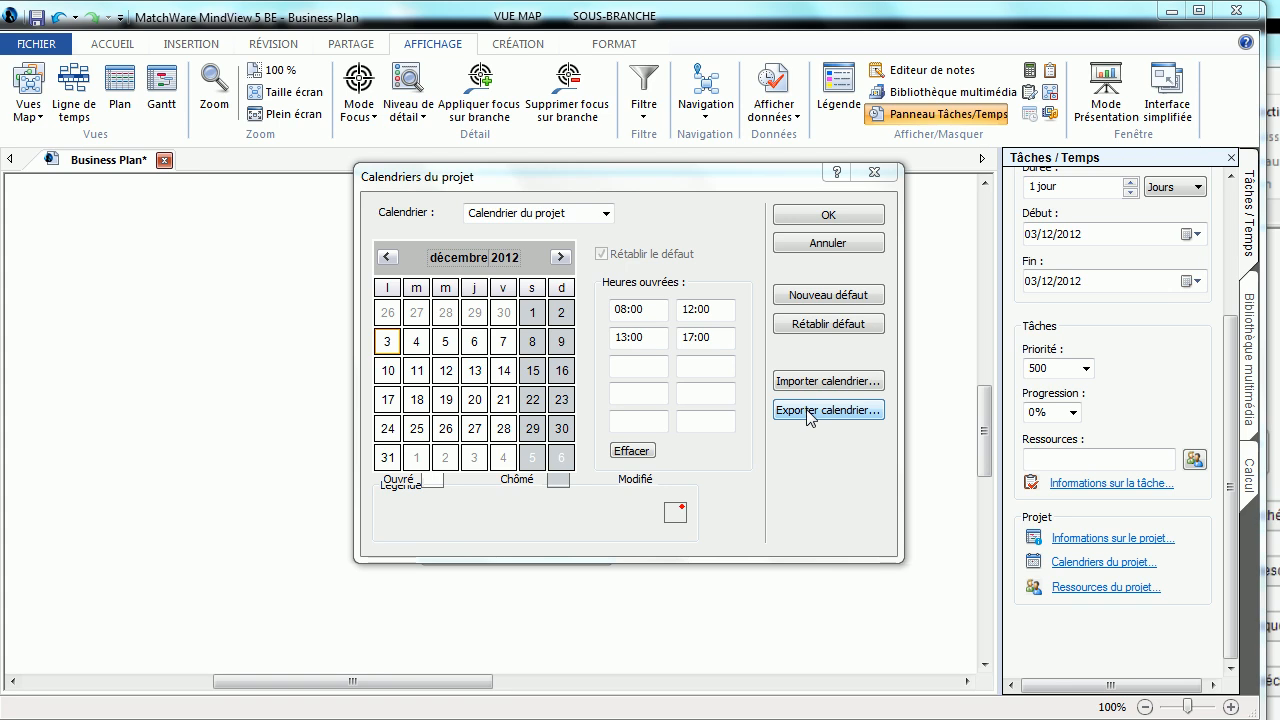
left_click(822, 216)
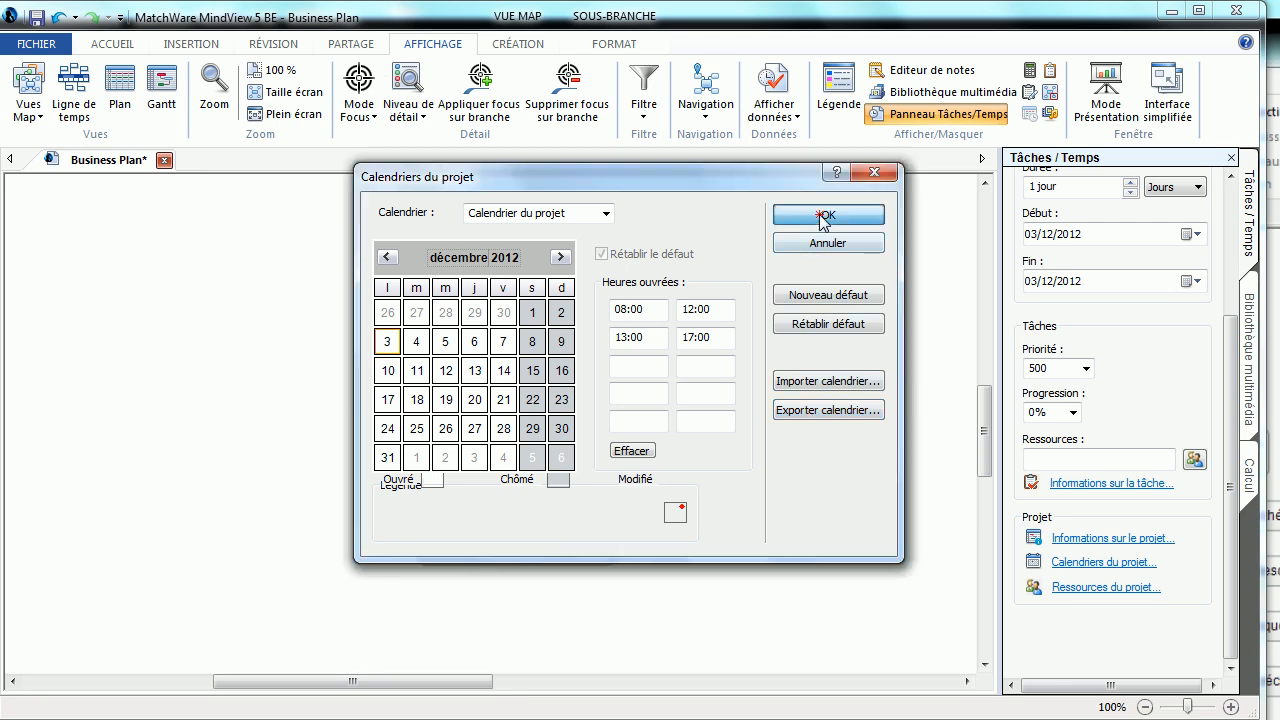
left_click(662, 465)
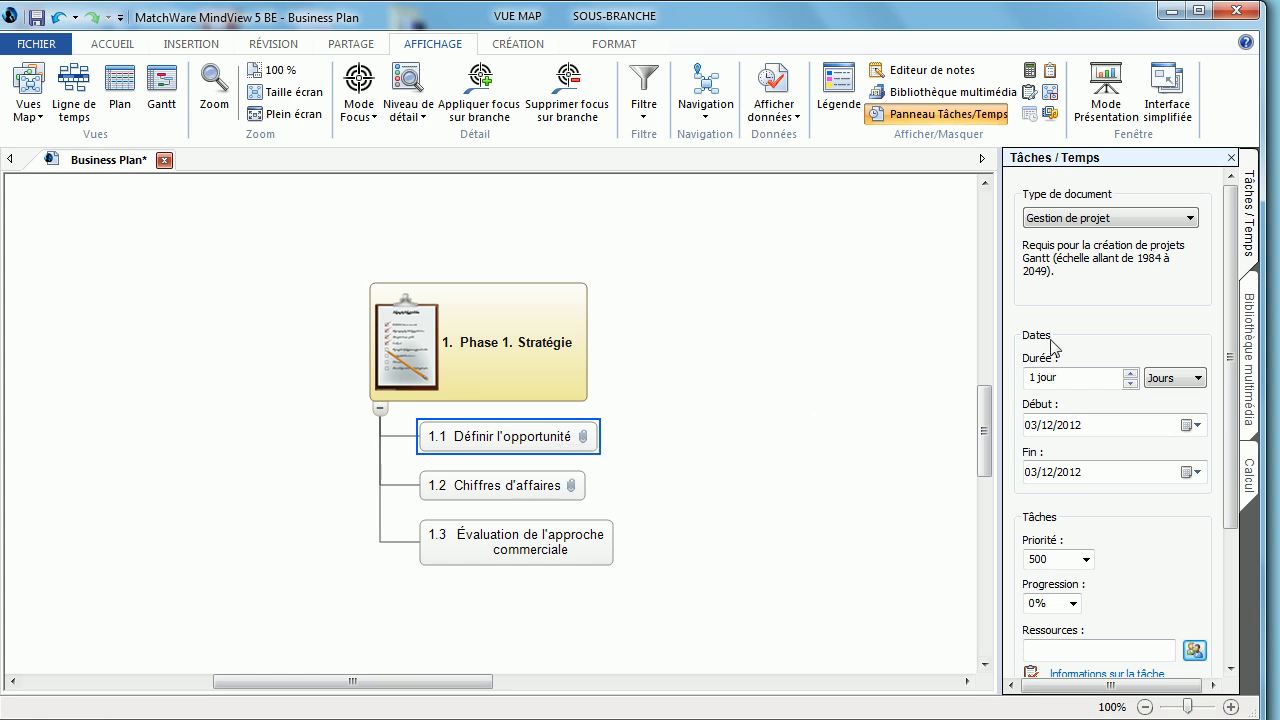
Set the duration of task 1.1 Définir l'opportunité to 2 days and its priority to 1000.
left_click(1131, 374)
scroll(1237, 505, "down", 3)
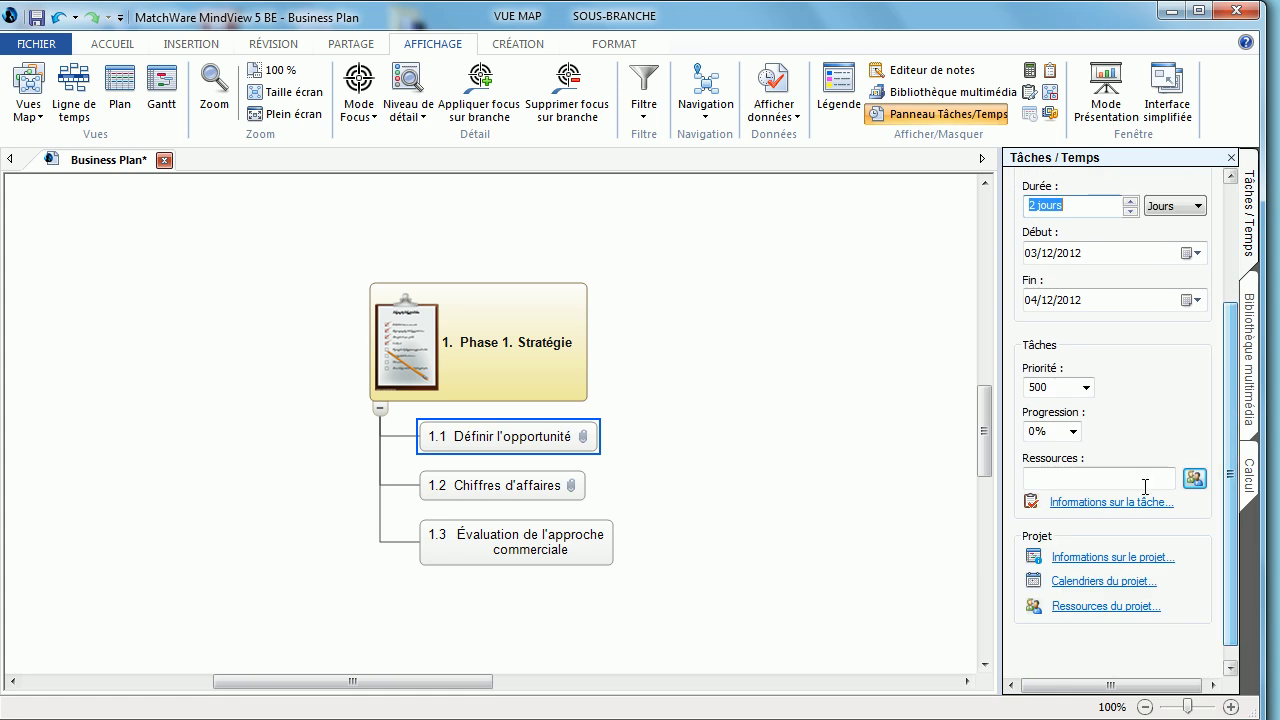
left_click(1087, 387)
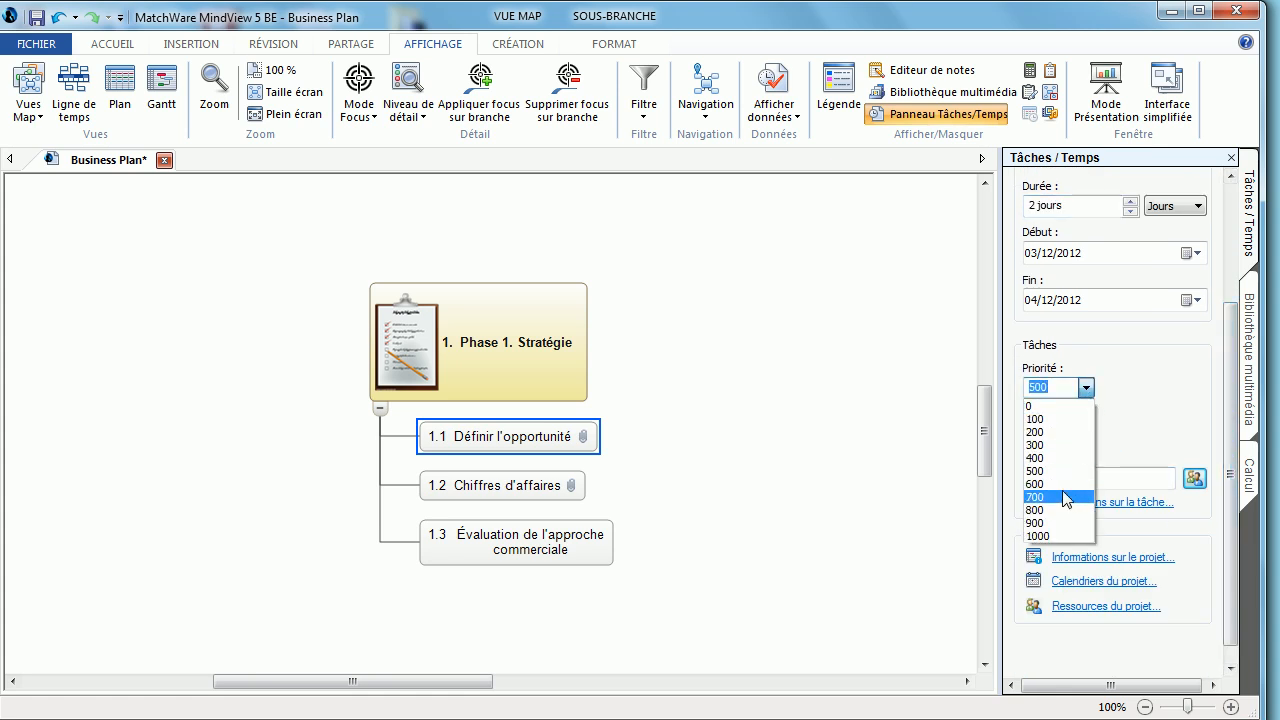
left_click(1058, 537)
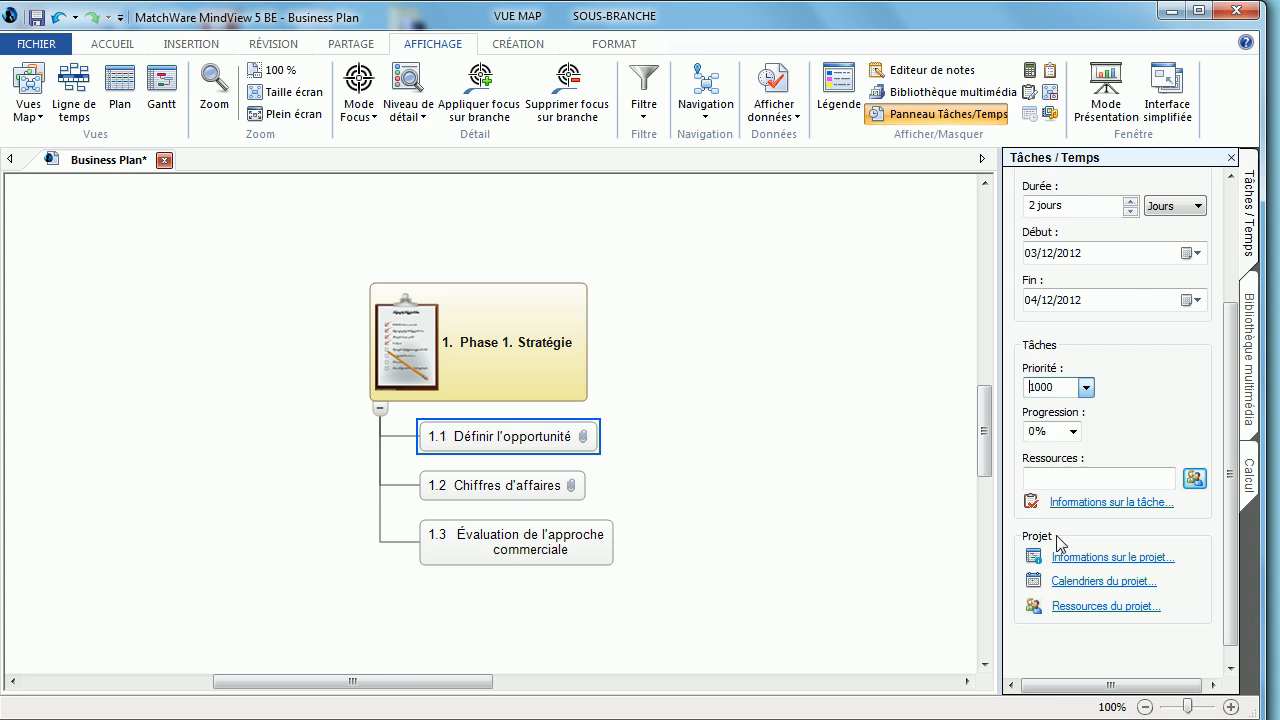
Assign the first suggested person as the resource for task 1.1 and review the project's resource list.
left_click(1095, 473)
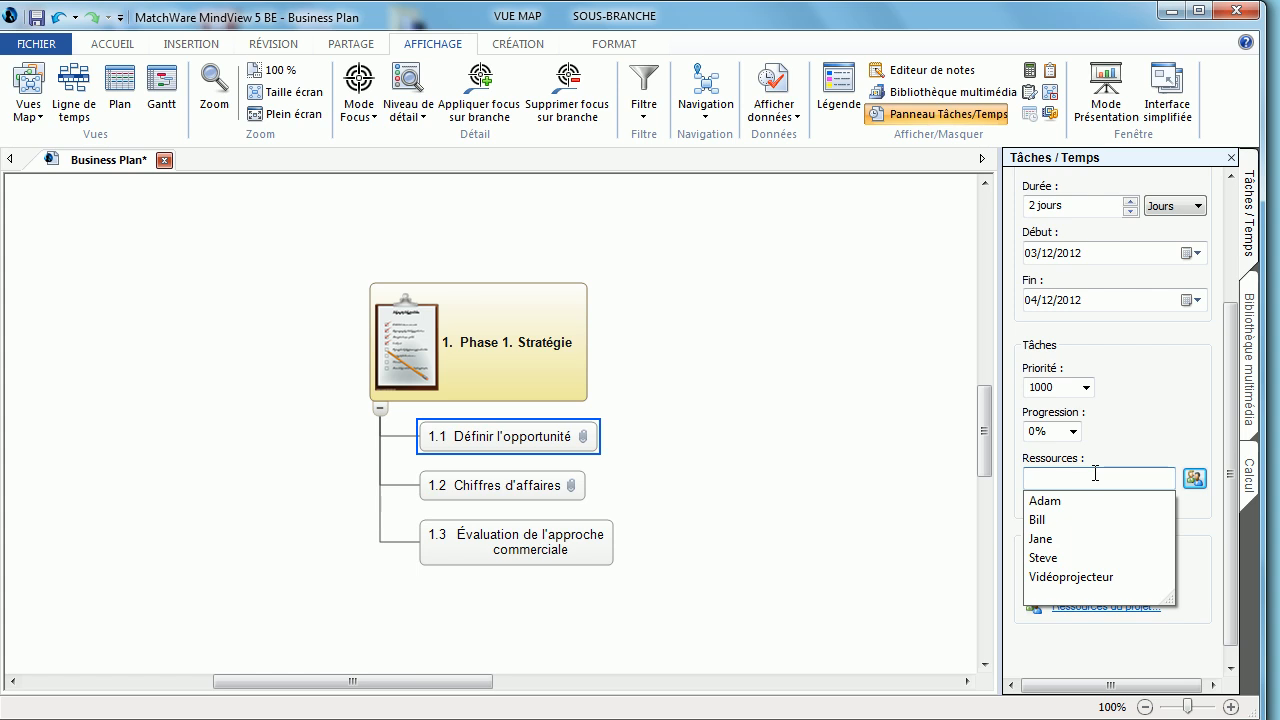
type("Adam")
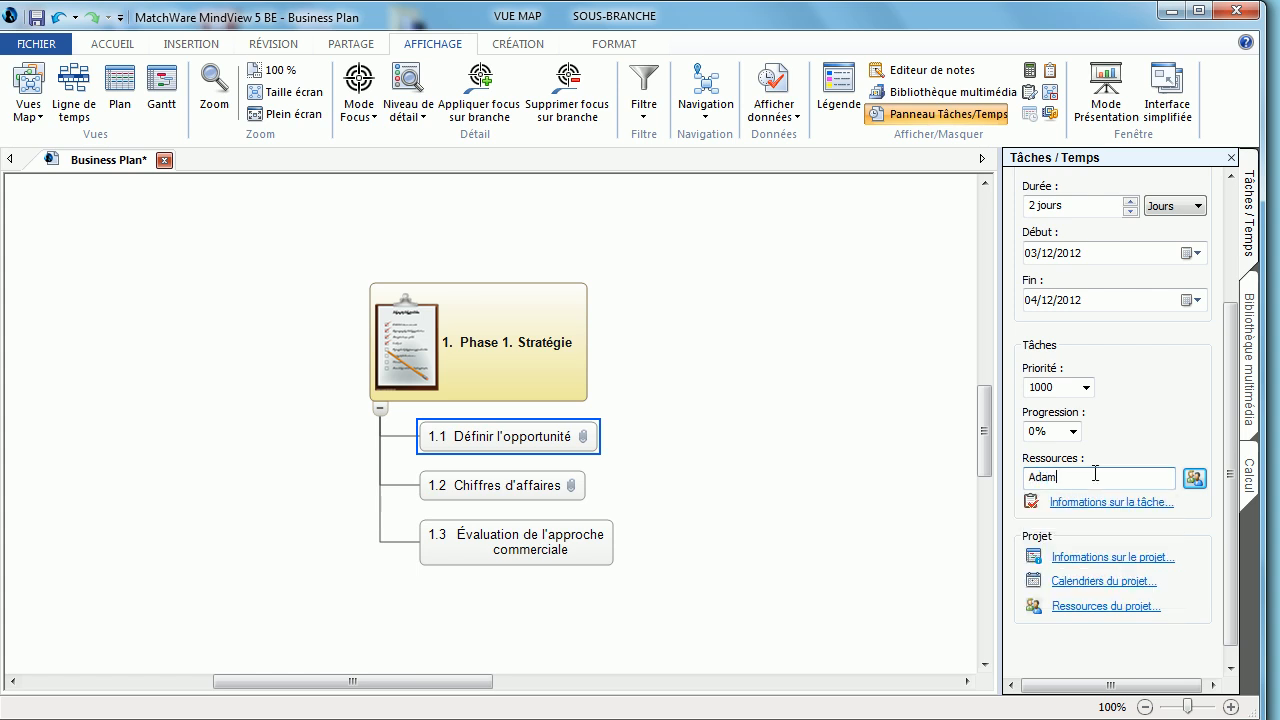
left_click(1195, 479)
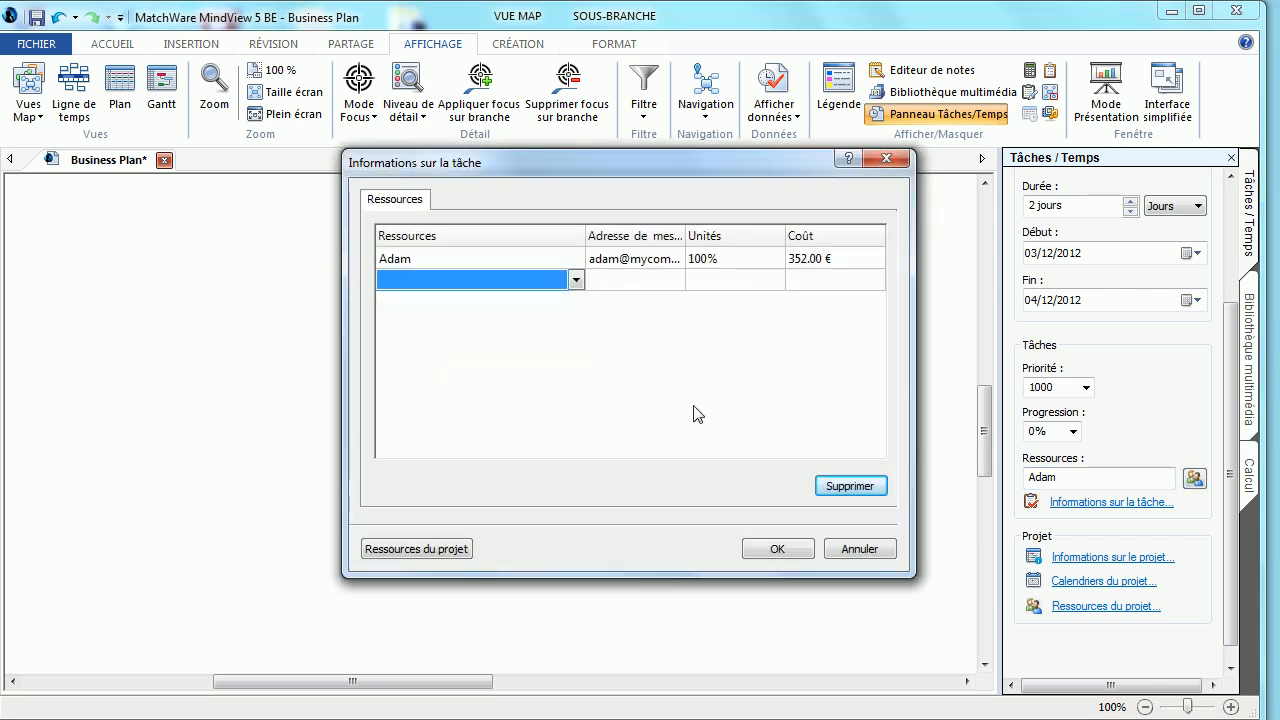
left_click(443, 549)
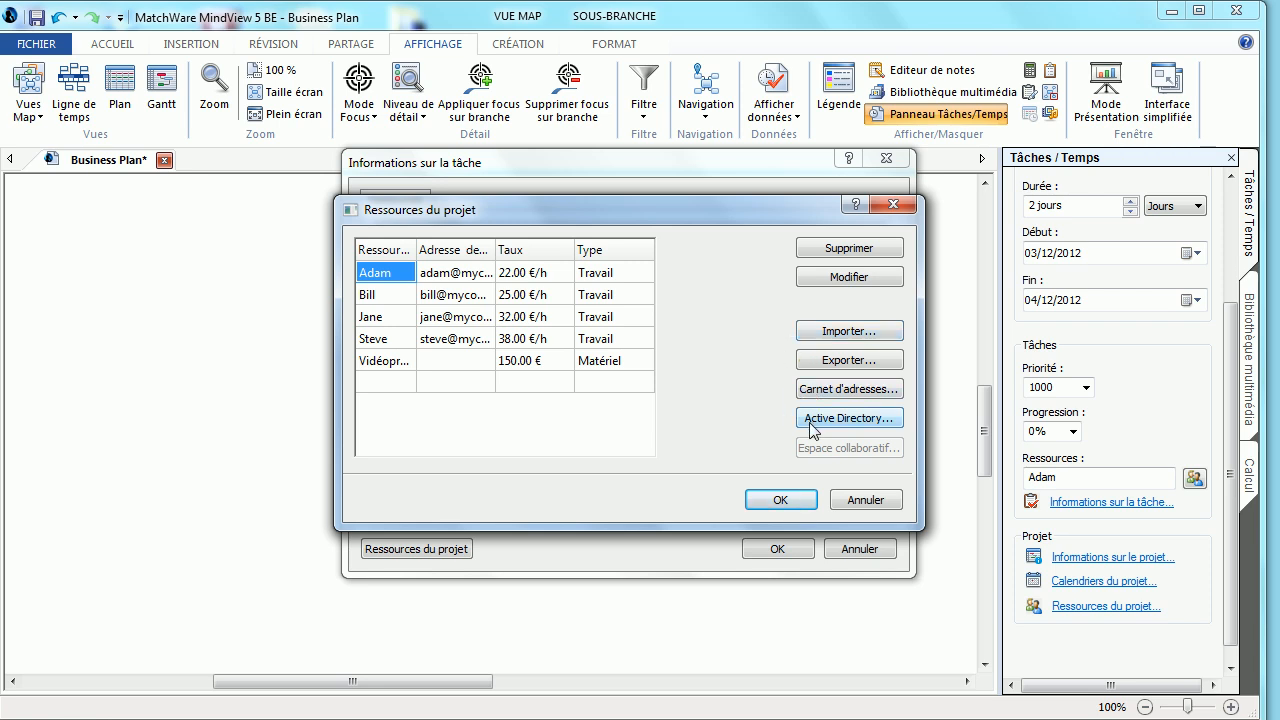
left_click(785, 500)
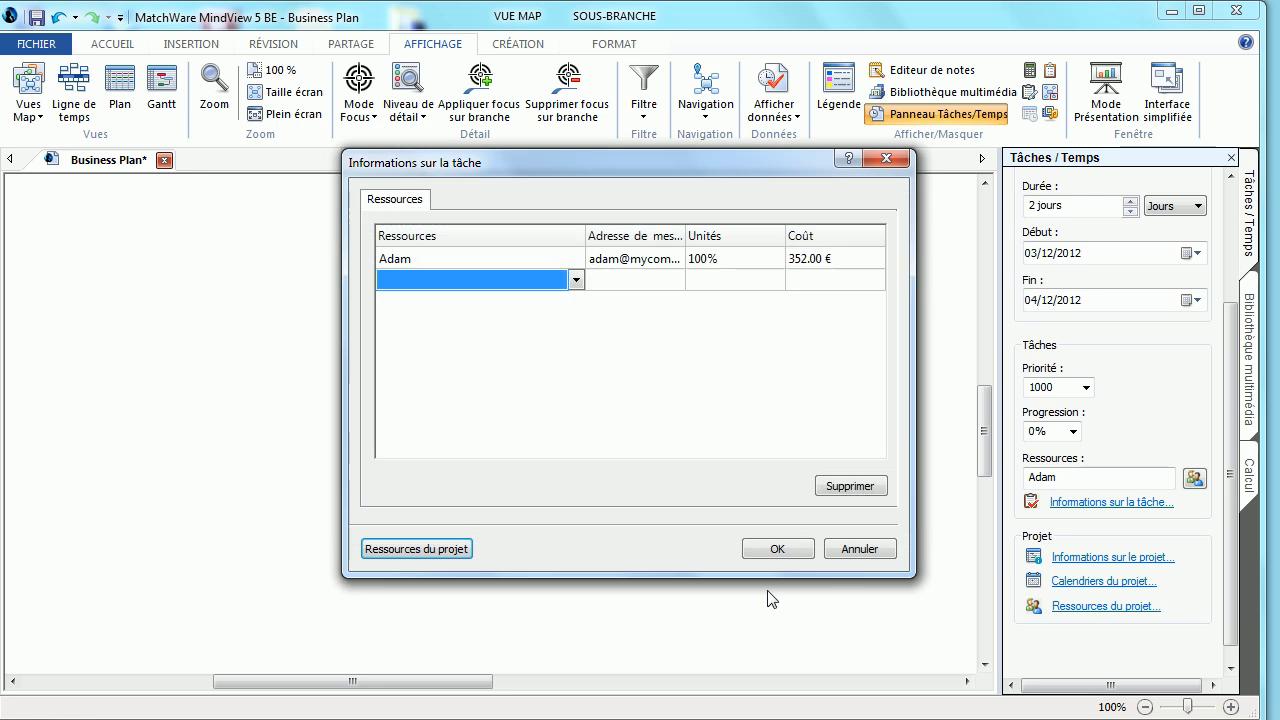
Add the second person in the resource list as an additional resource for task 1.1 Définir l'opportunité.
left_click(577, 281)
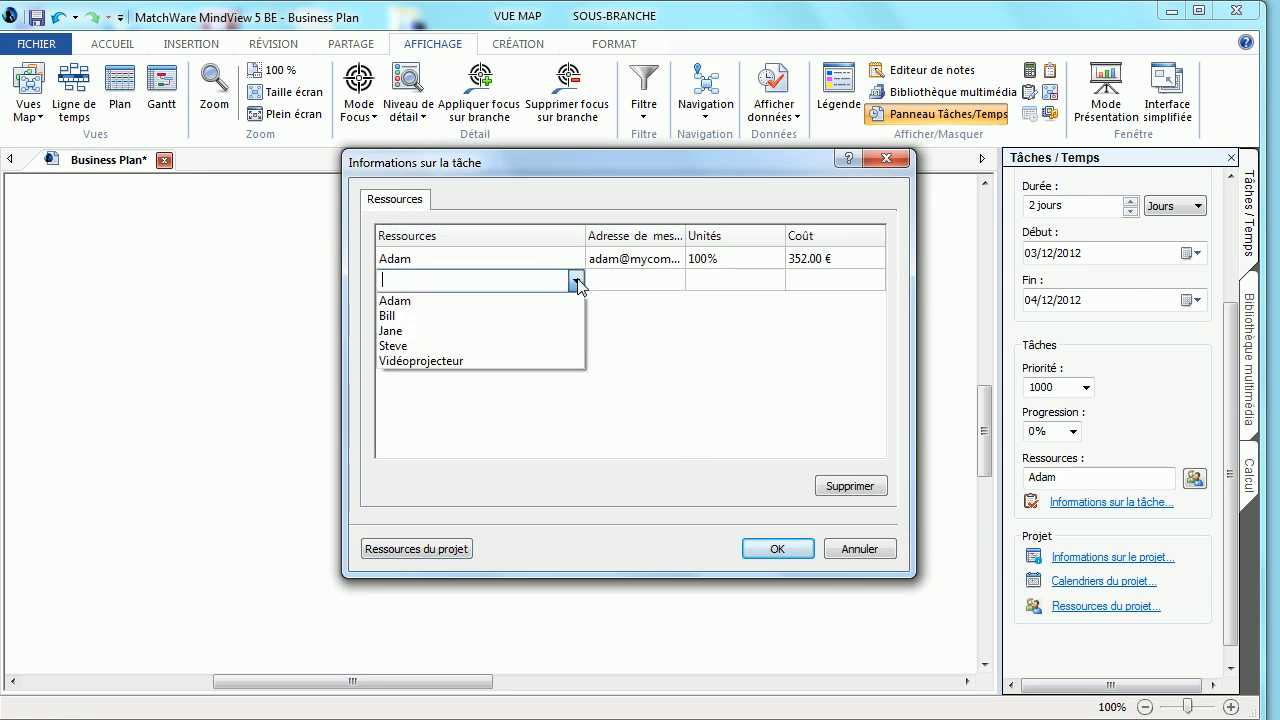
left_click(551, 314)
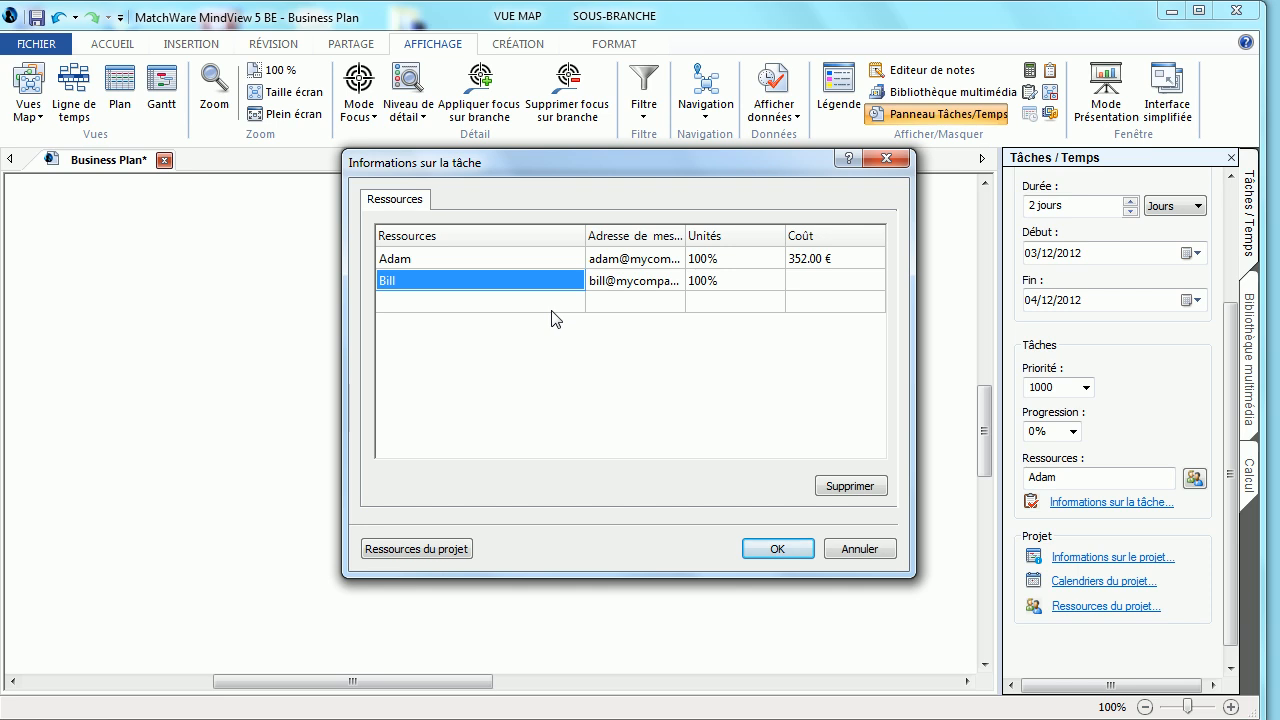
left_click(777, 551)
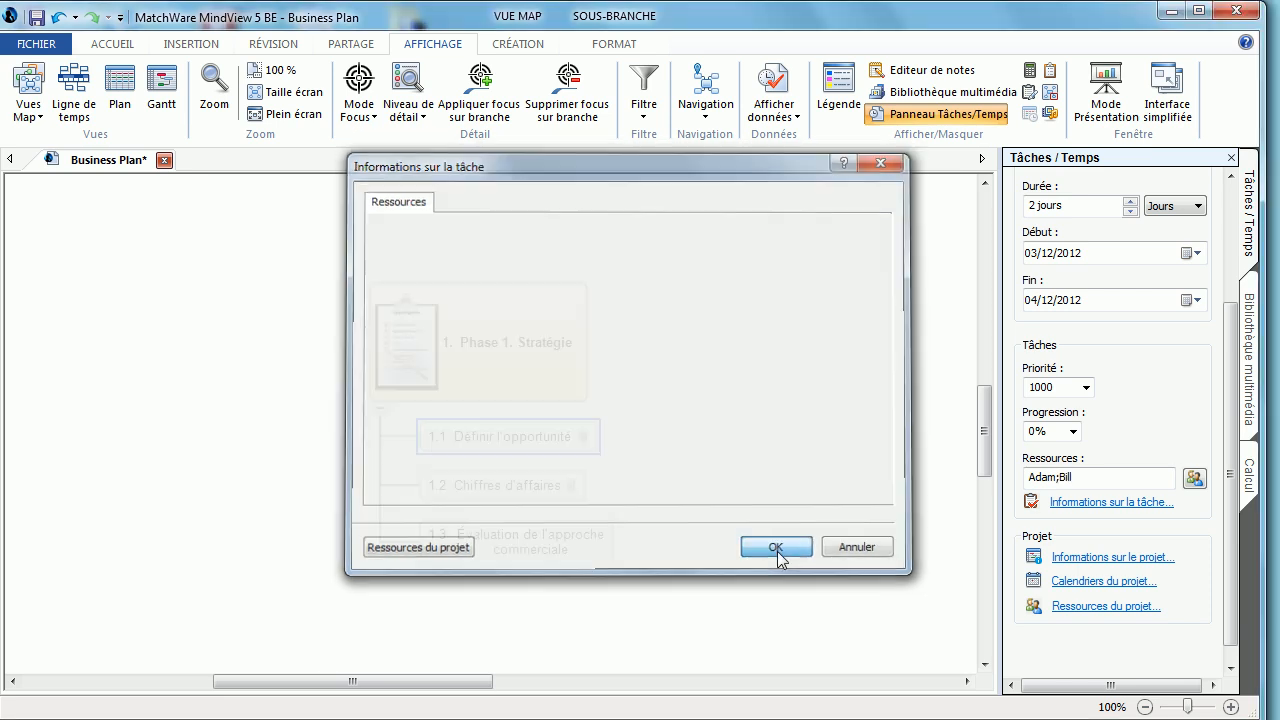
Remove the second person from the resources of task 1.1, keeping only the first one.
left_click(1090, 477)
left_click_drag(1090, 477, 1058, 474)
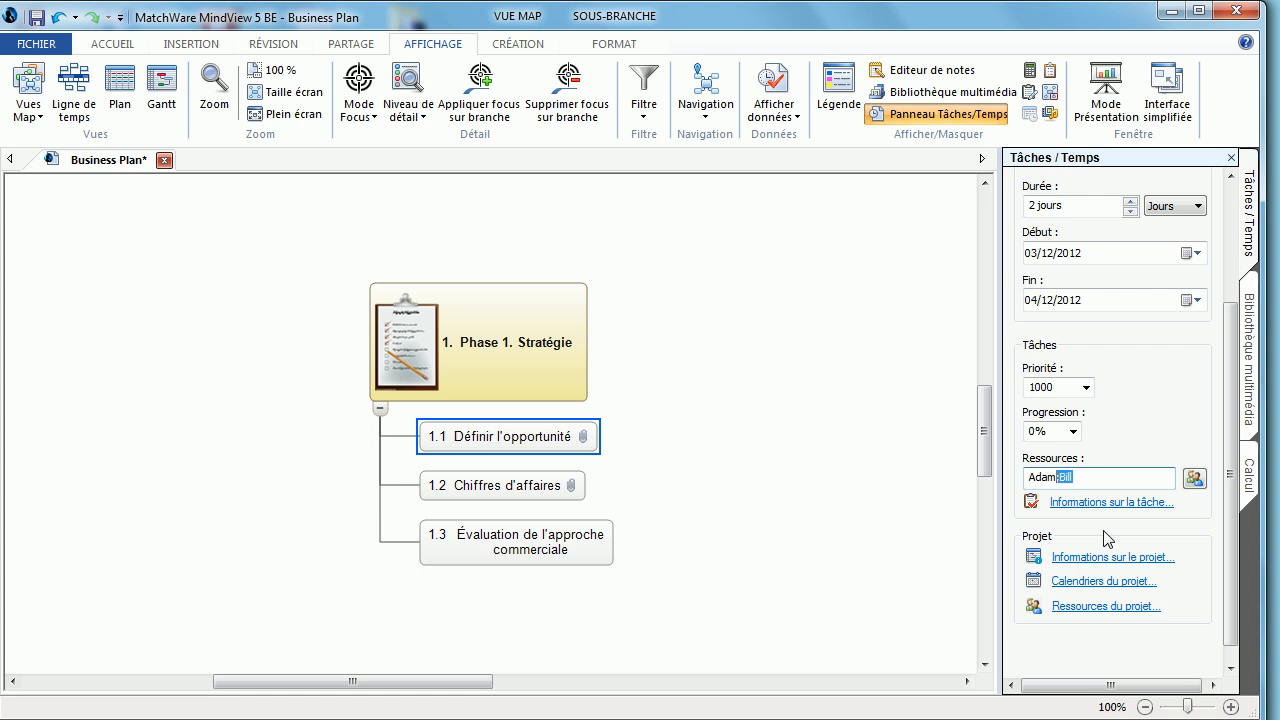
key("Delete")
Set the duration of task 1.2 Chiffres d'affaires to 3 days and assign the first suggested person as its resource.
left_click(522, 487)
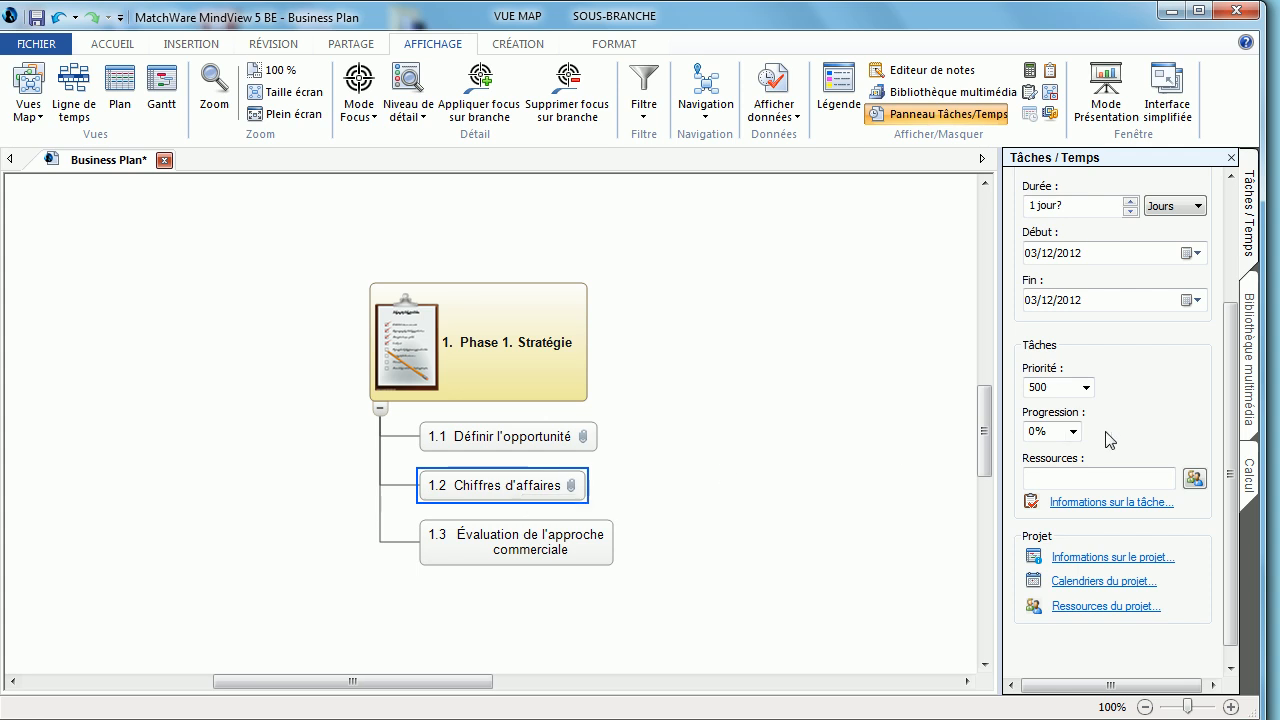
left_click_drag(1228, 446, 1228, 316)
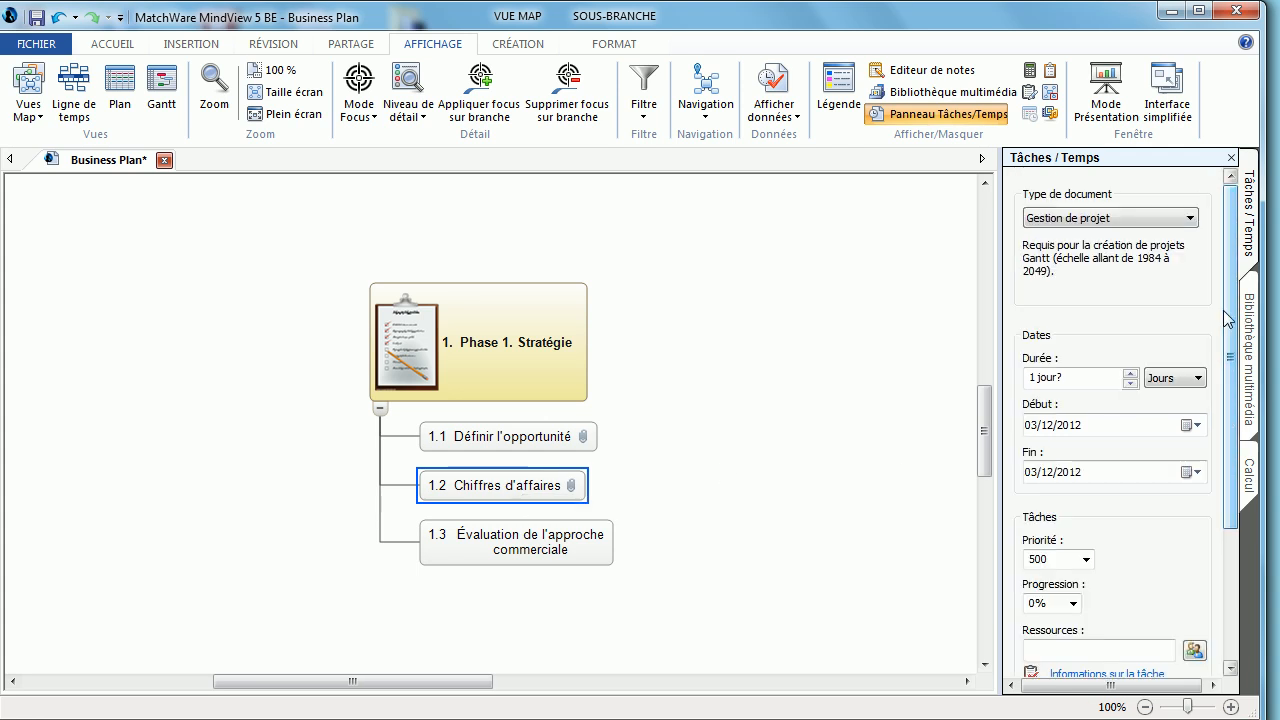
left_click(1129, 374)
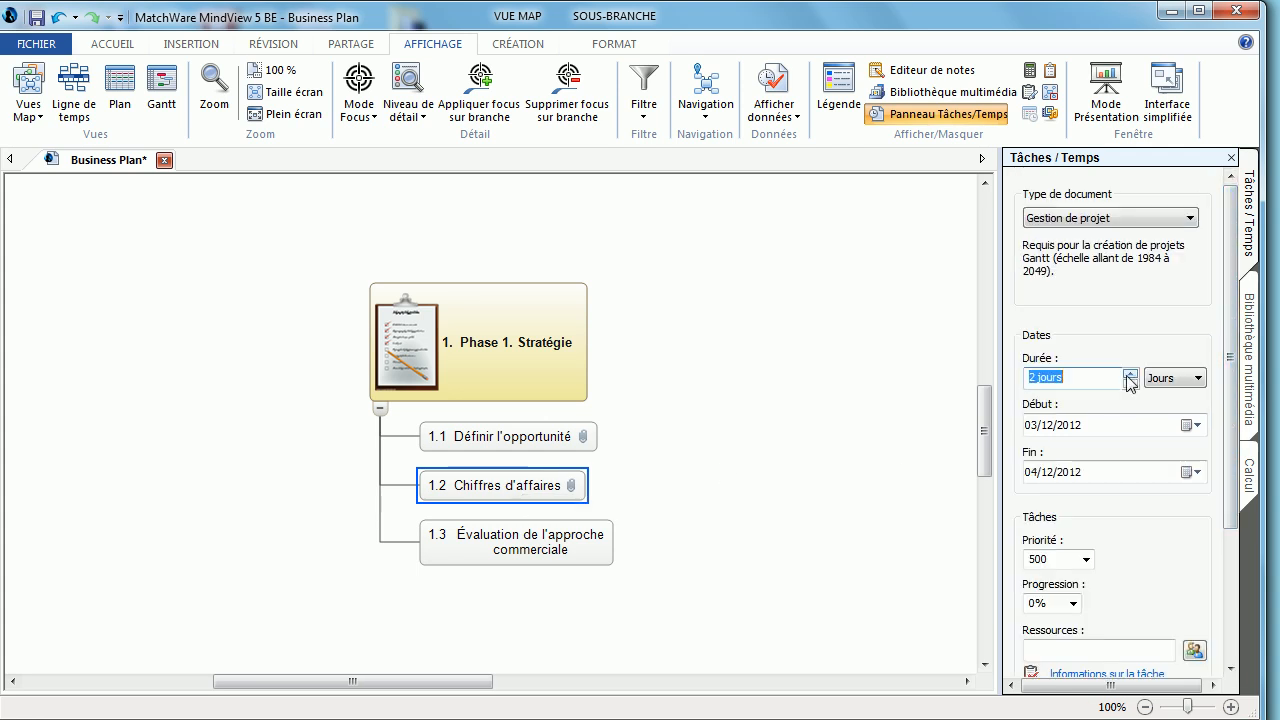
left_click(1129, 374)
scroll(1213, 515, "down", 2)
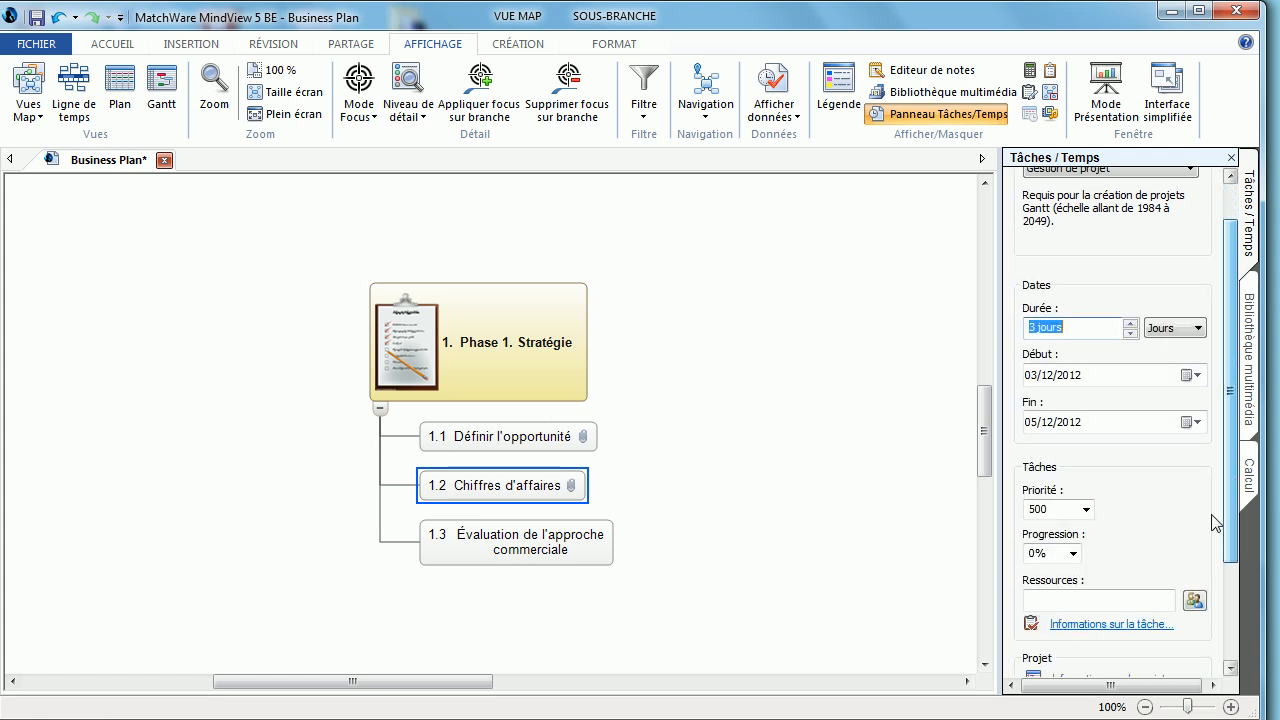
left_click(1138, 600)
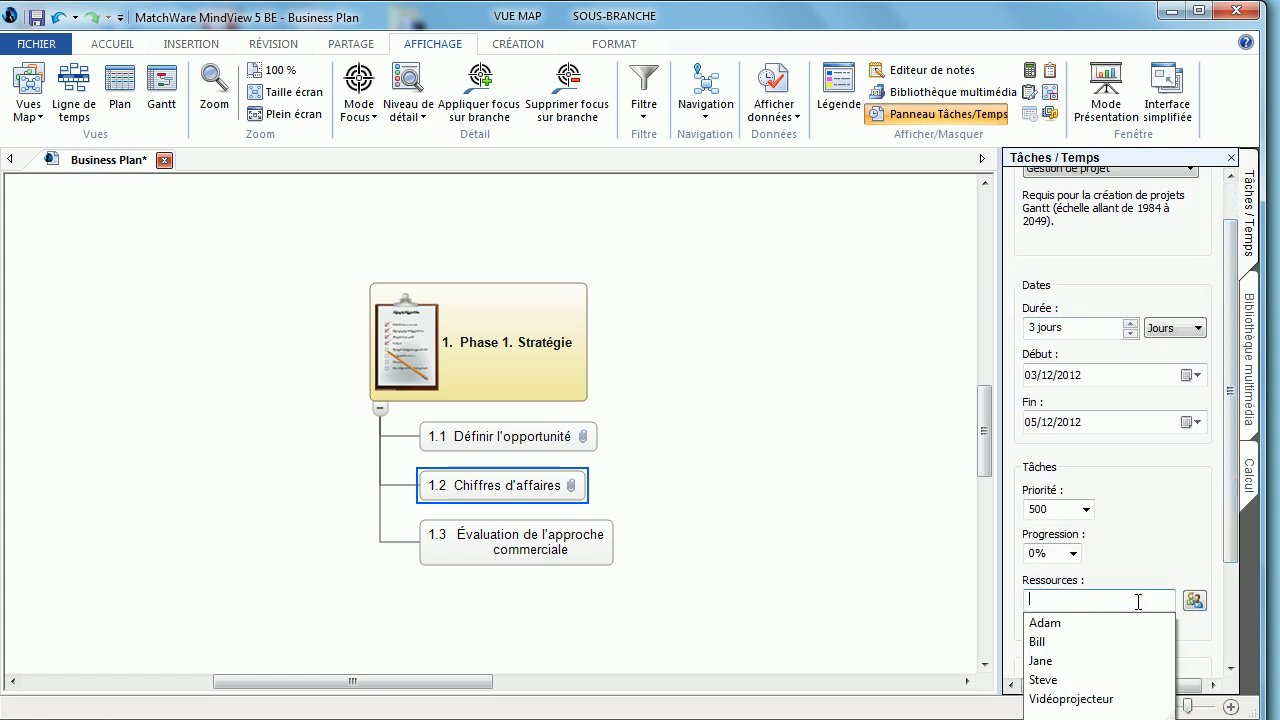
left_click(1045, 623)
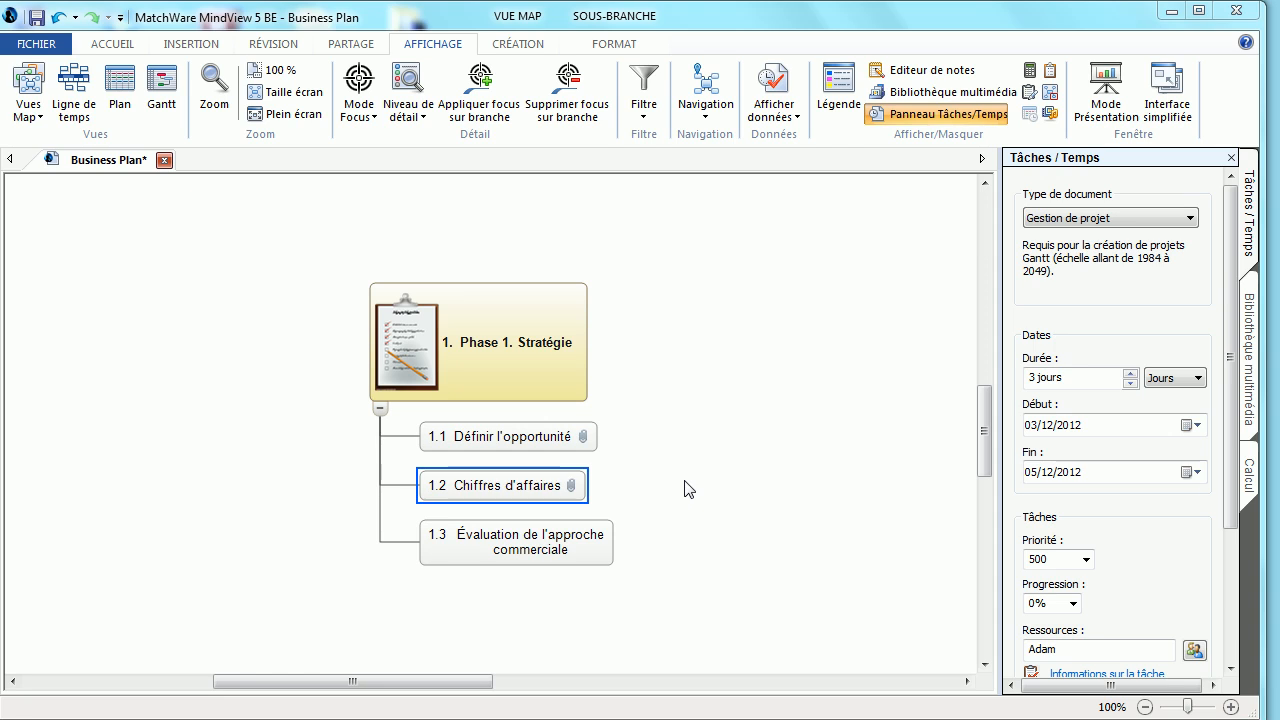
Display the Début/Fin, Coût and Ressources data beneath task 1.1 Définir l'opportunité in the map.
right_click(514, 443)
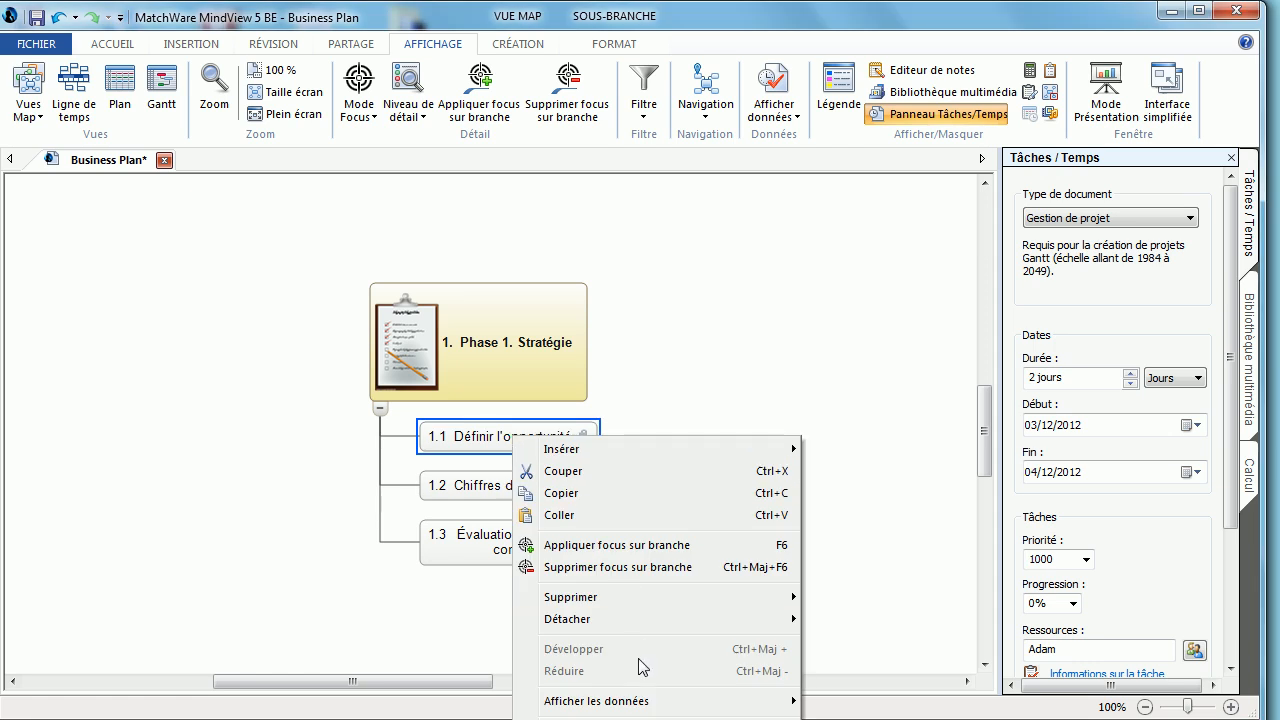
mouse_move(650, 703)
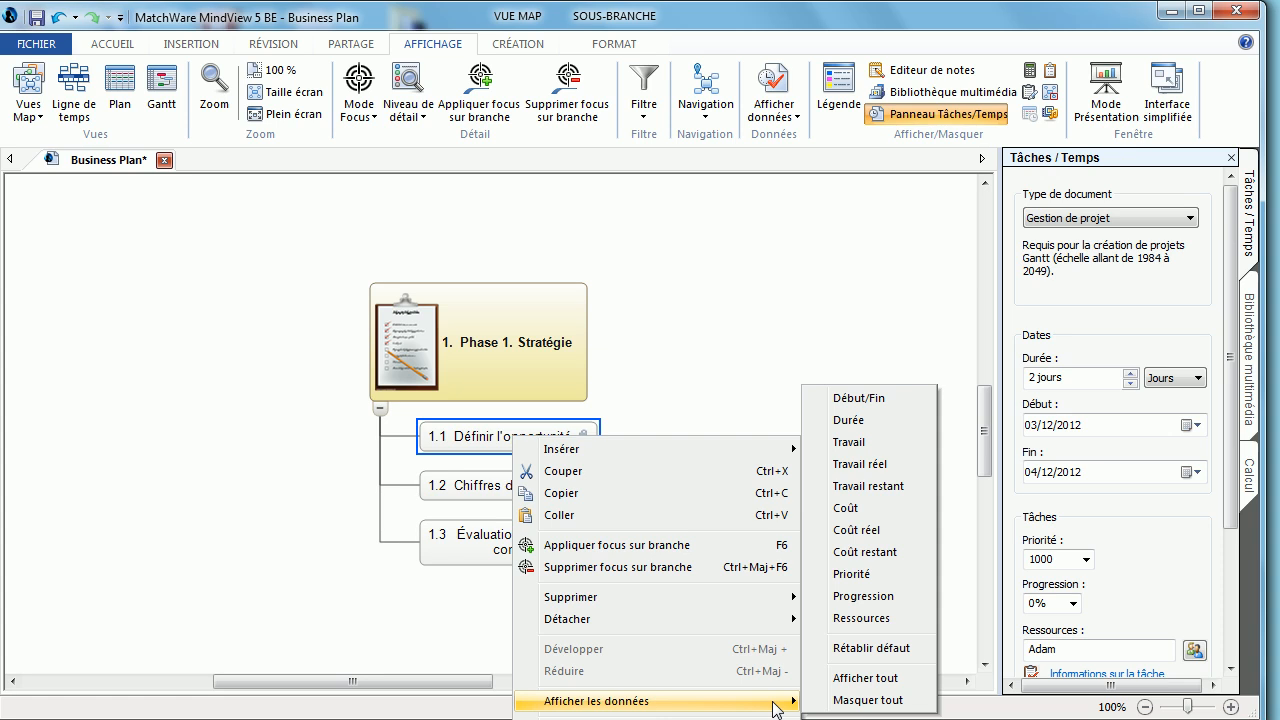
left_click(872, 399)
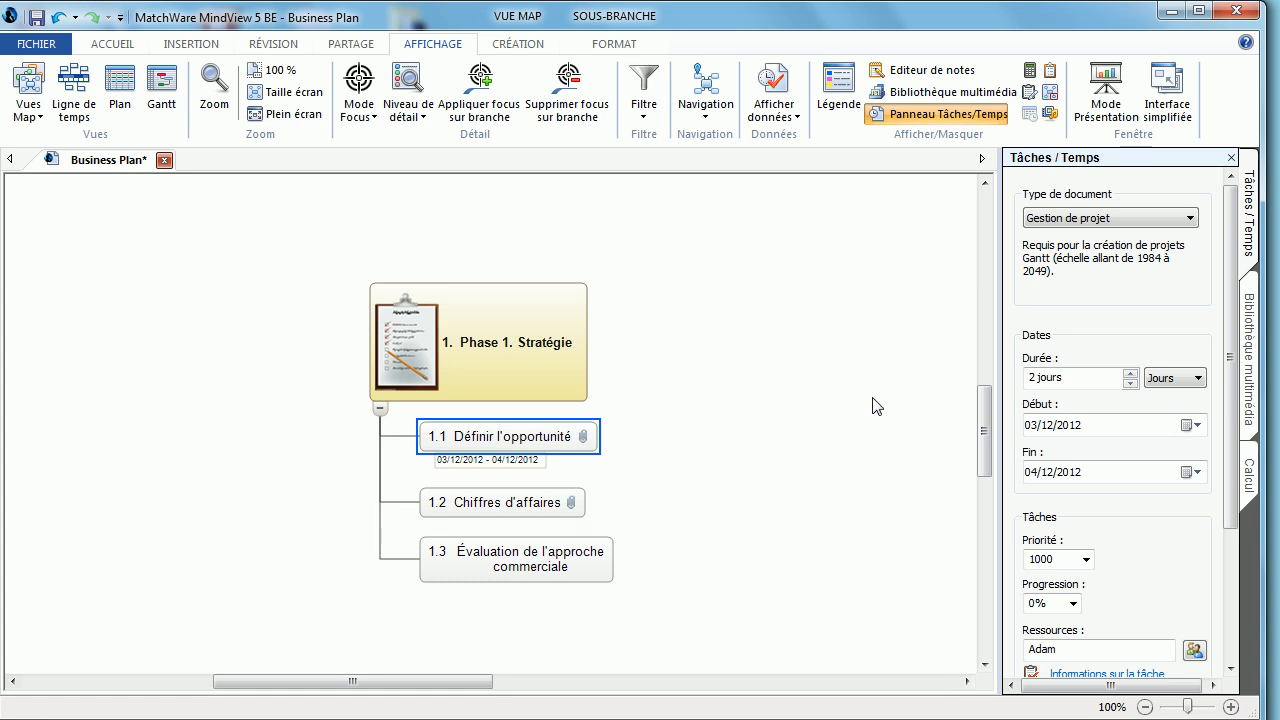
right_click(563, 442)
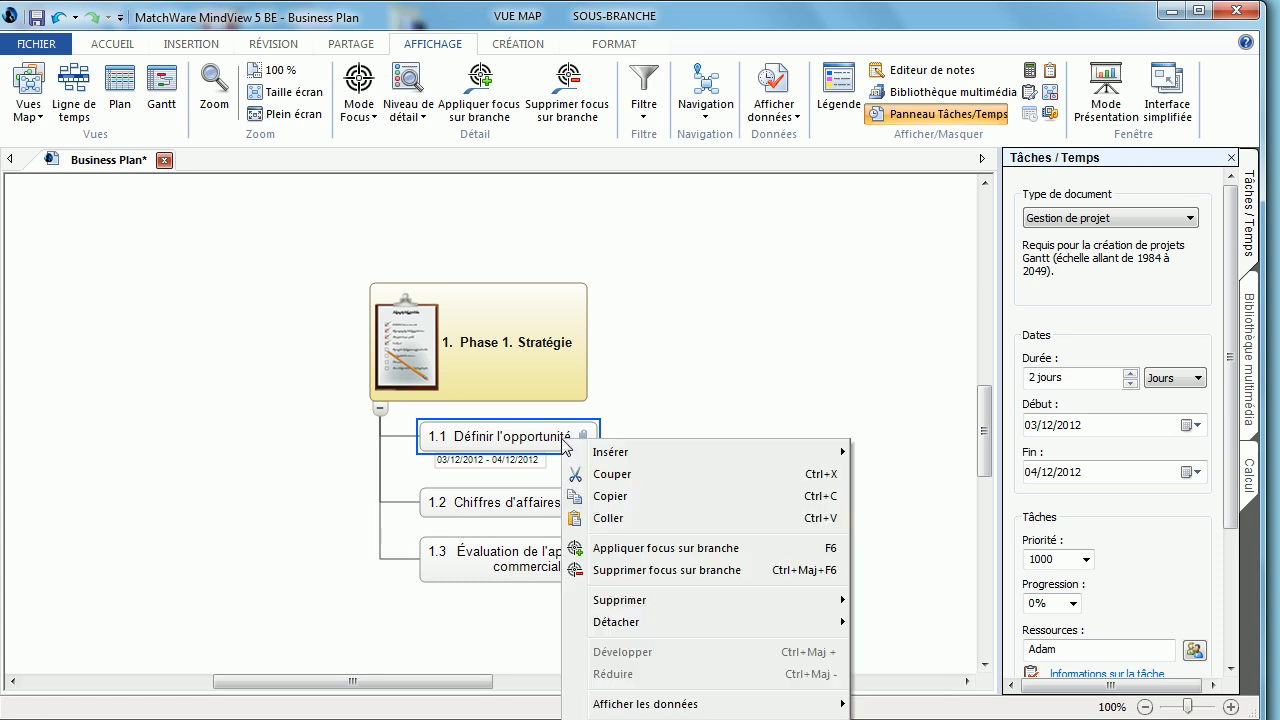
mouse_move(766, 711)
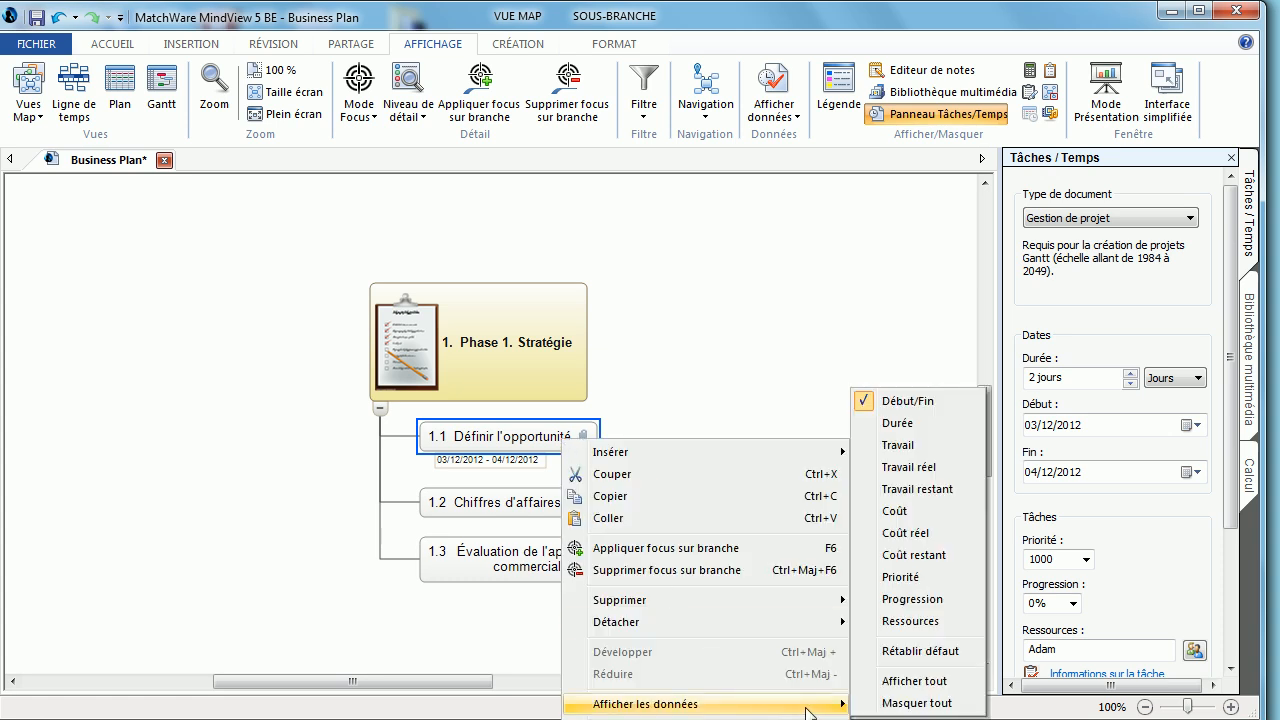
left_click(912, 511)
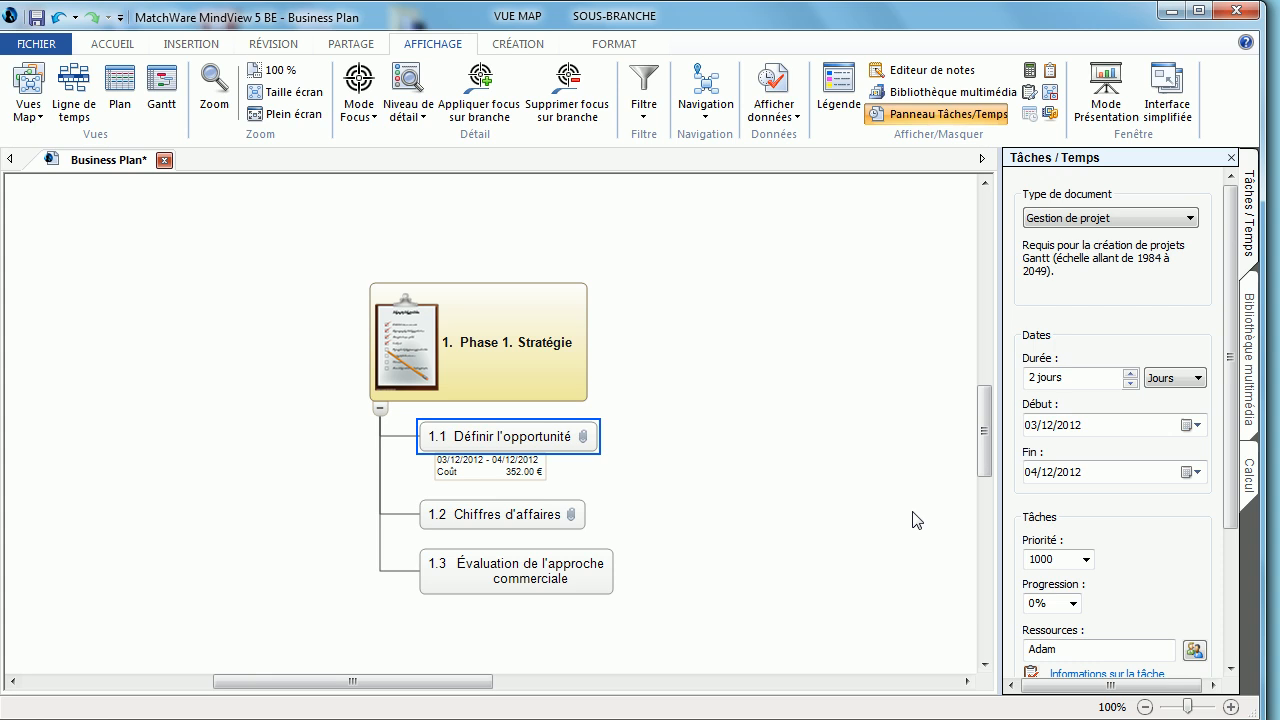
right_click(554, 442)
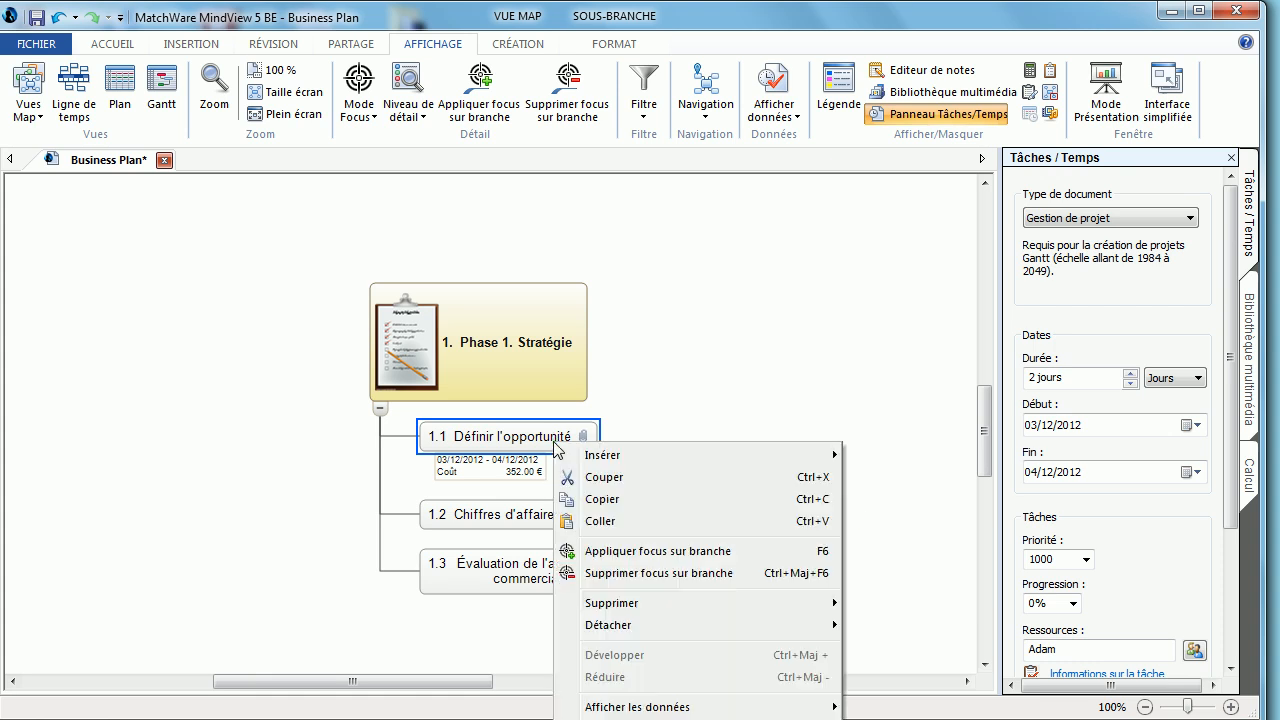
mouse_move(788, 708)
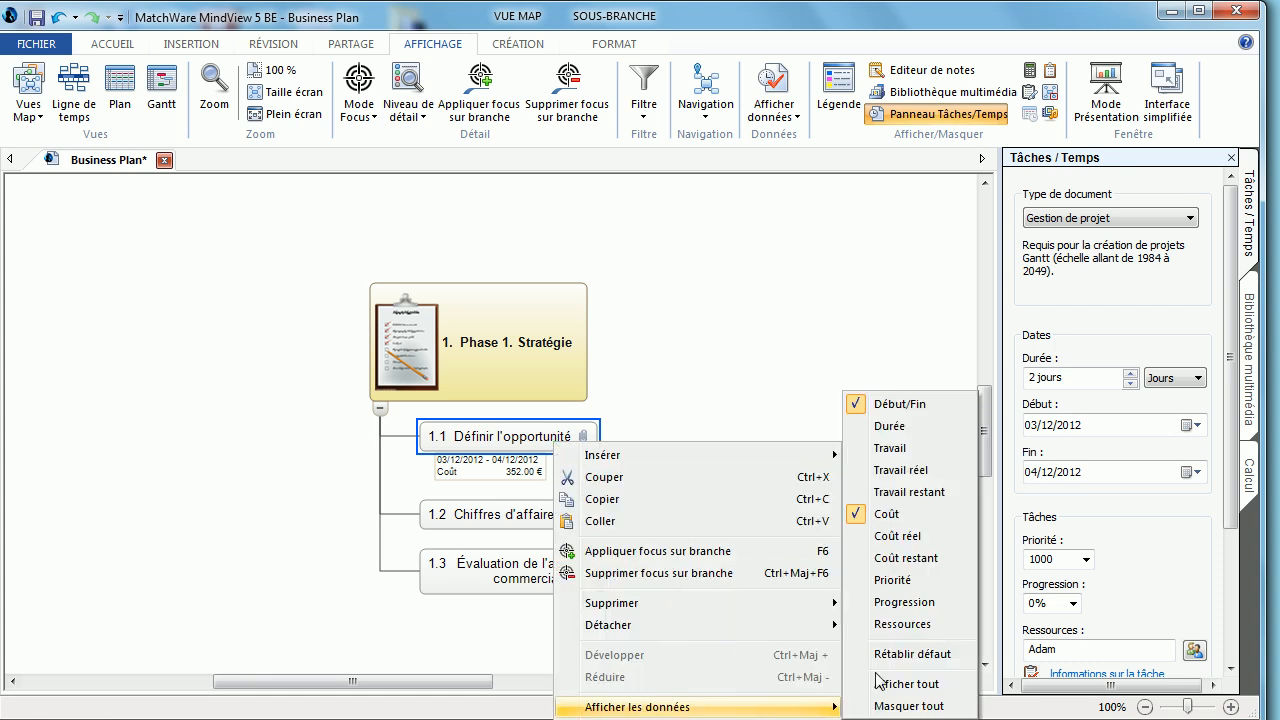
left_click(890, 624)
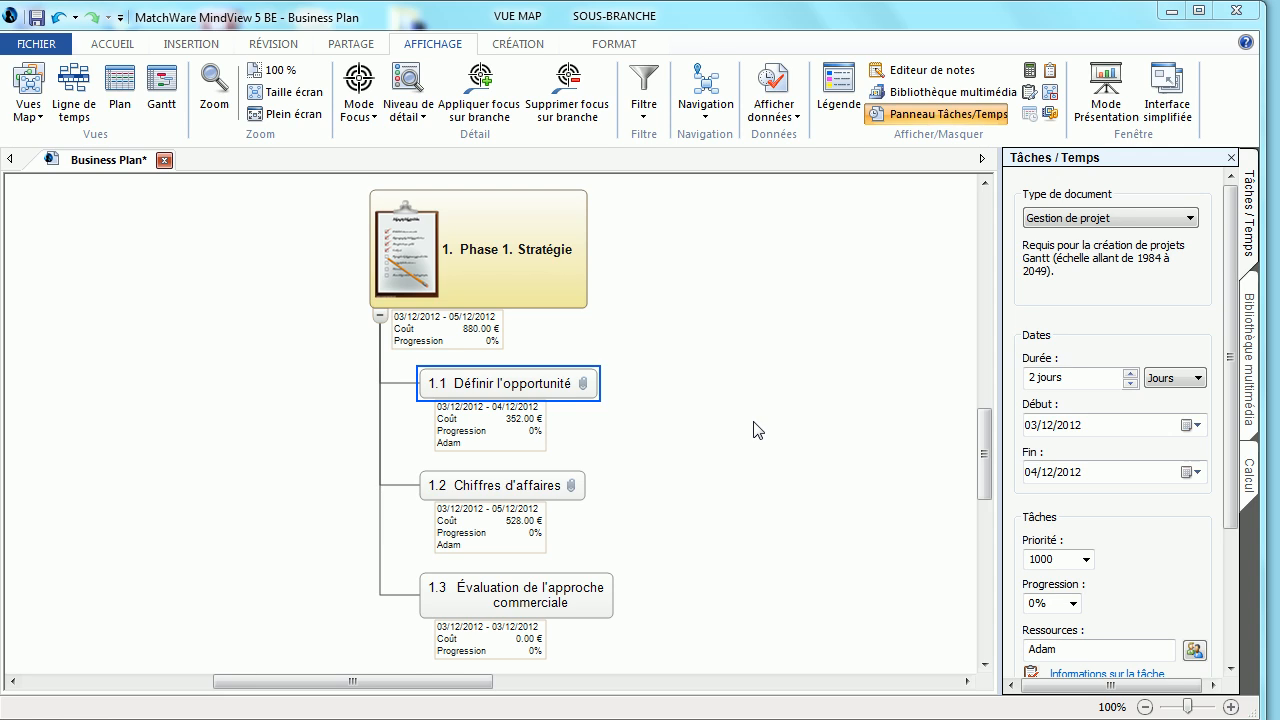
Set the progress of task 1.1 to 50% and remove the focus from the Phase 1. Stratégie branch.
left_click(1072, 603)
left_click(1045, 683)
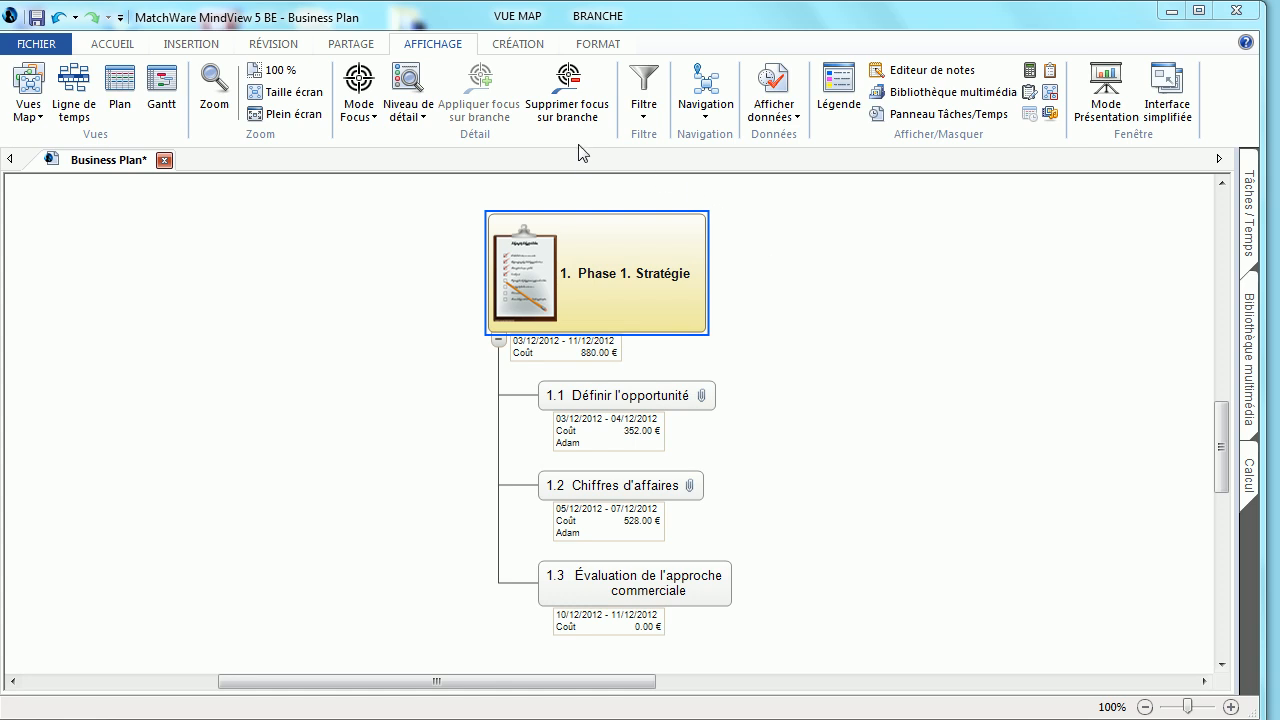
left_click(577, 103)
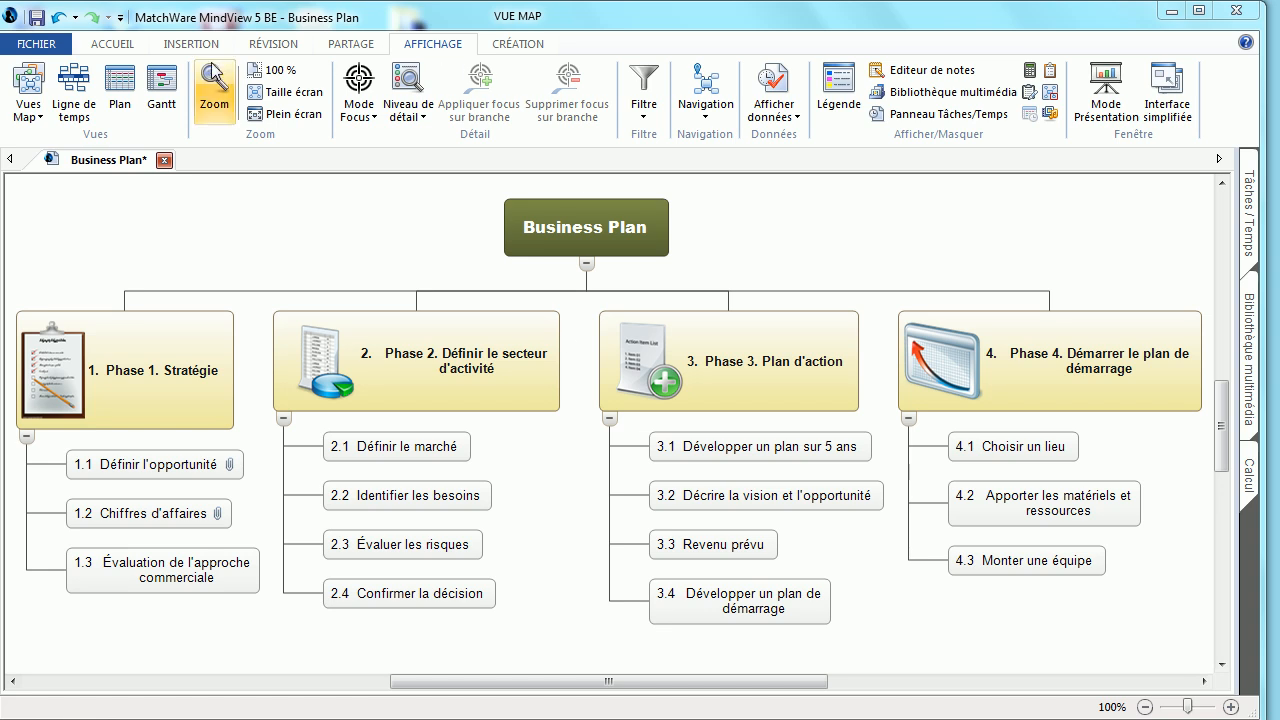
Switch to the Gantt view and widen the Nom de tâche column so the full task names fit.
left_click(157, 90)
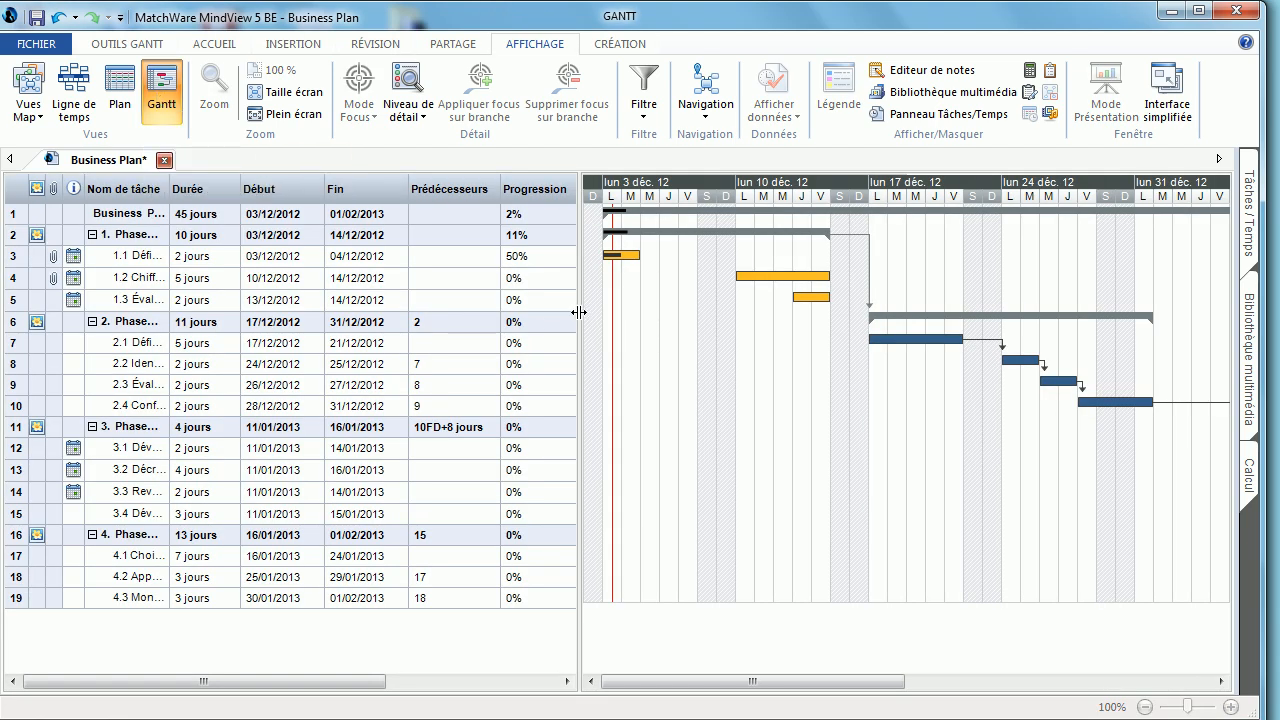
mouse_move(581, 312)
left_mouse_down()
mouse_move(391, 312)
mouse_move(605, 320)
left_mouse_up()
left_click_drag(170, 189, 343, 192)
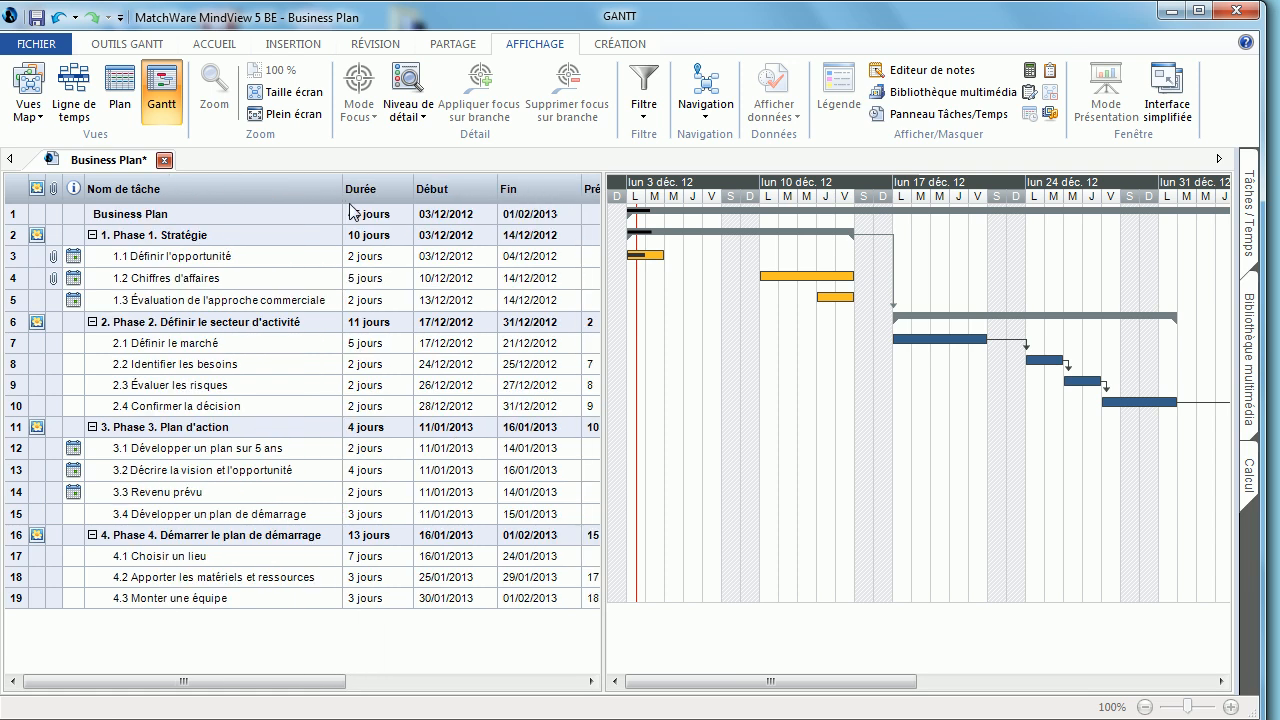
left_click_drag(604, 297, 583, 303)
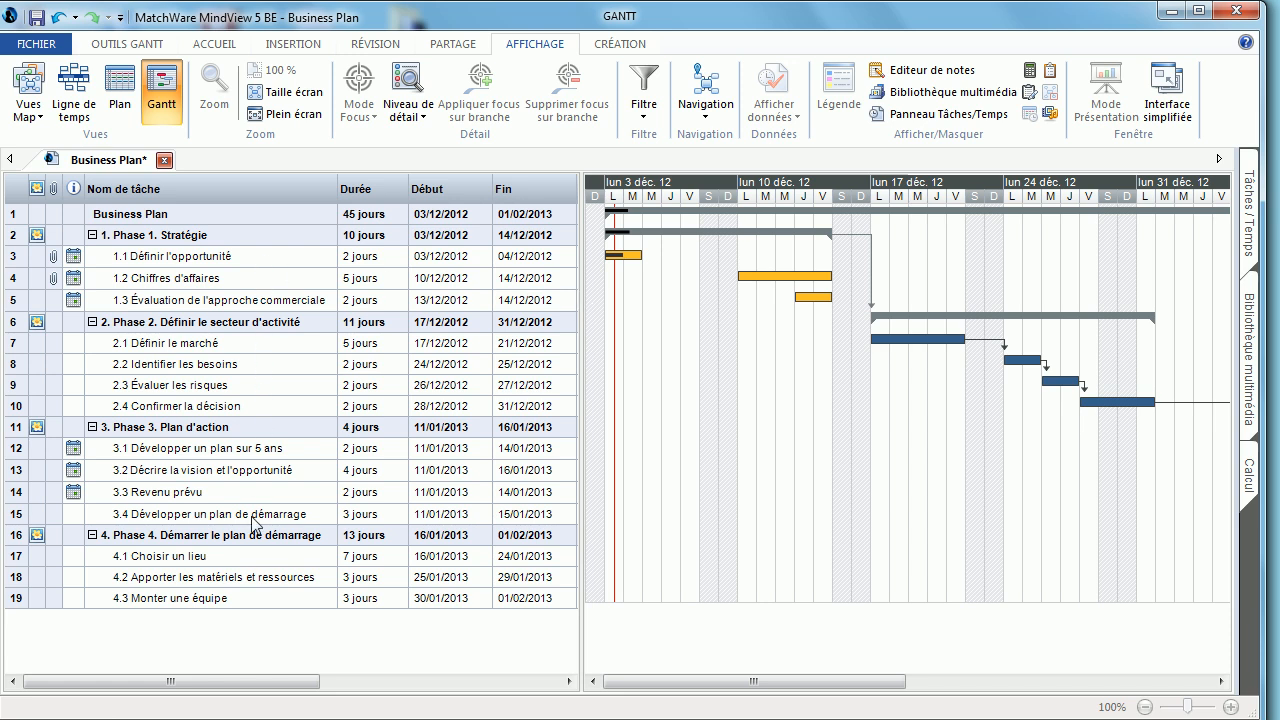
Set the duration of task 1.1 Définir l'opportunité to 4 days in the Gantt table.
left_click(401, 251)
left_click(401, 251)
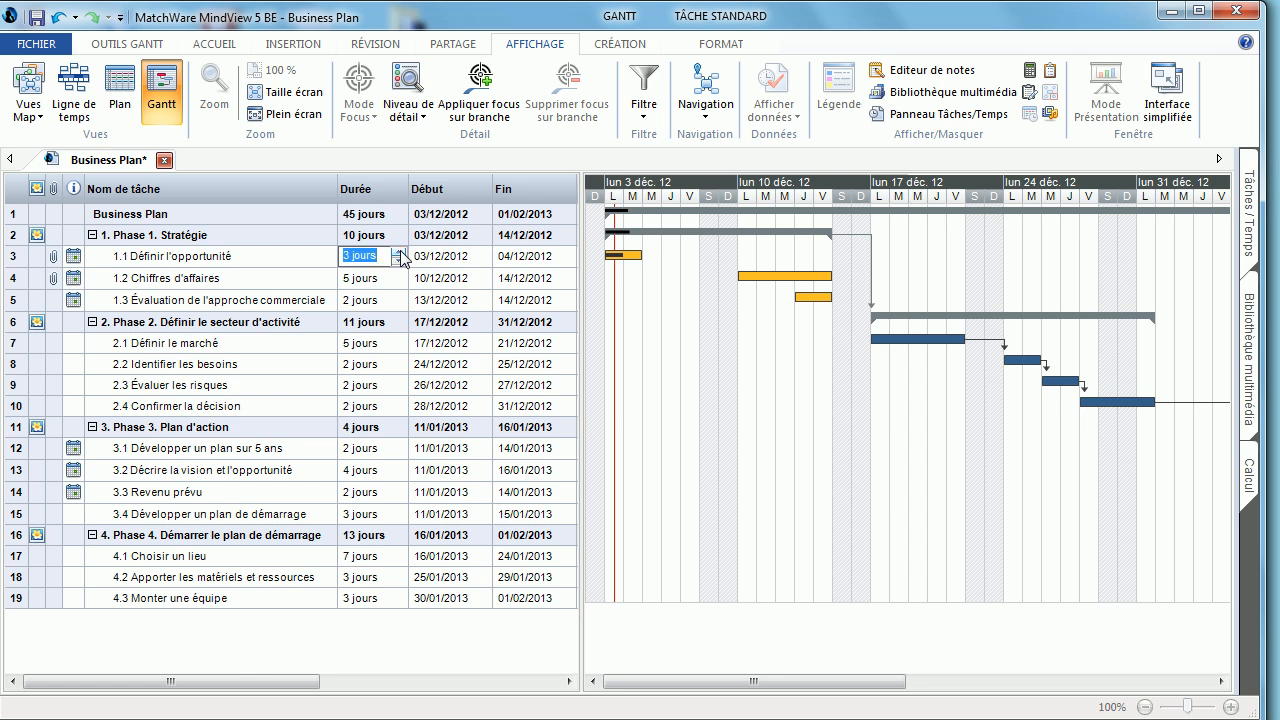
left_click(400, 252)
left_click(318, 280)
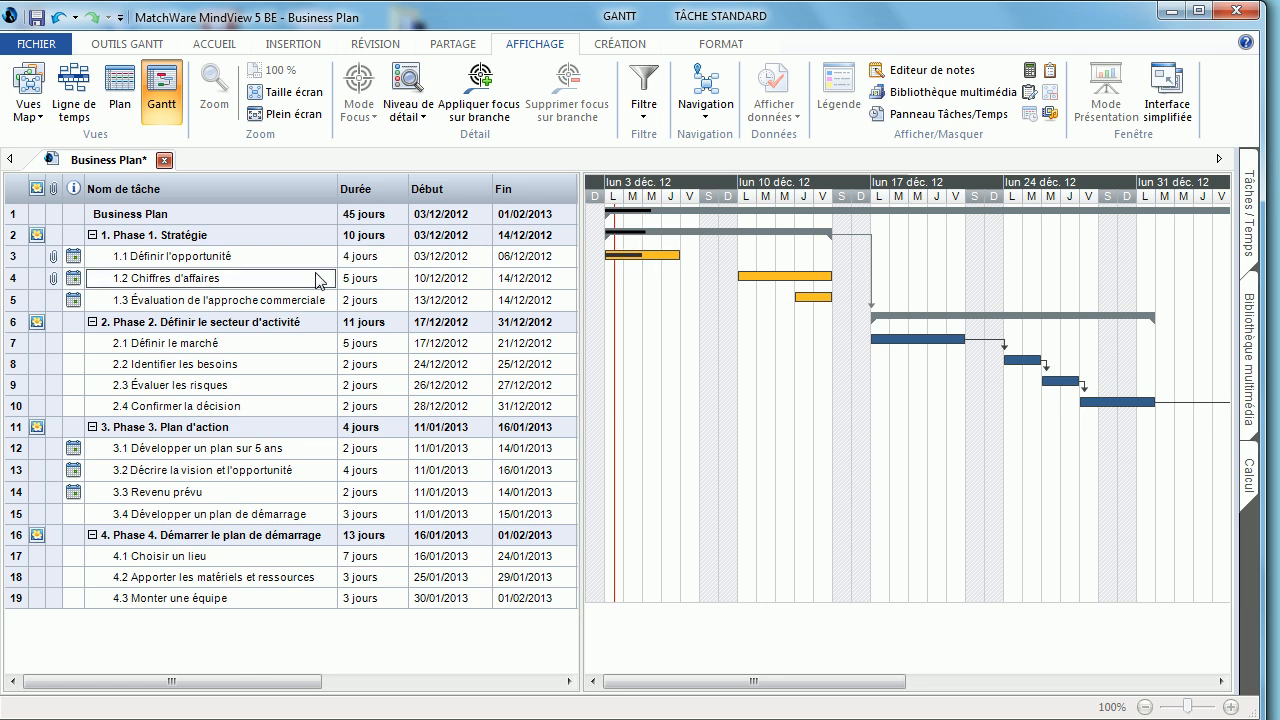
Review the general task information of 1.1 Définir l'opportunité and its constraint types, keeping Début Au Plus Tôt Le.
left_click(150, 46)
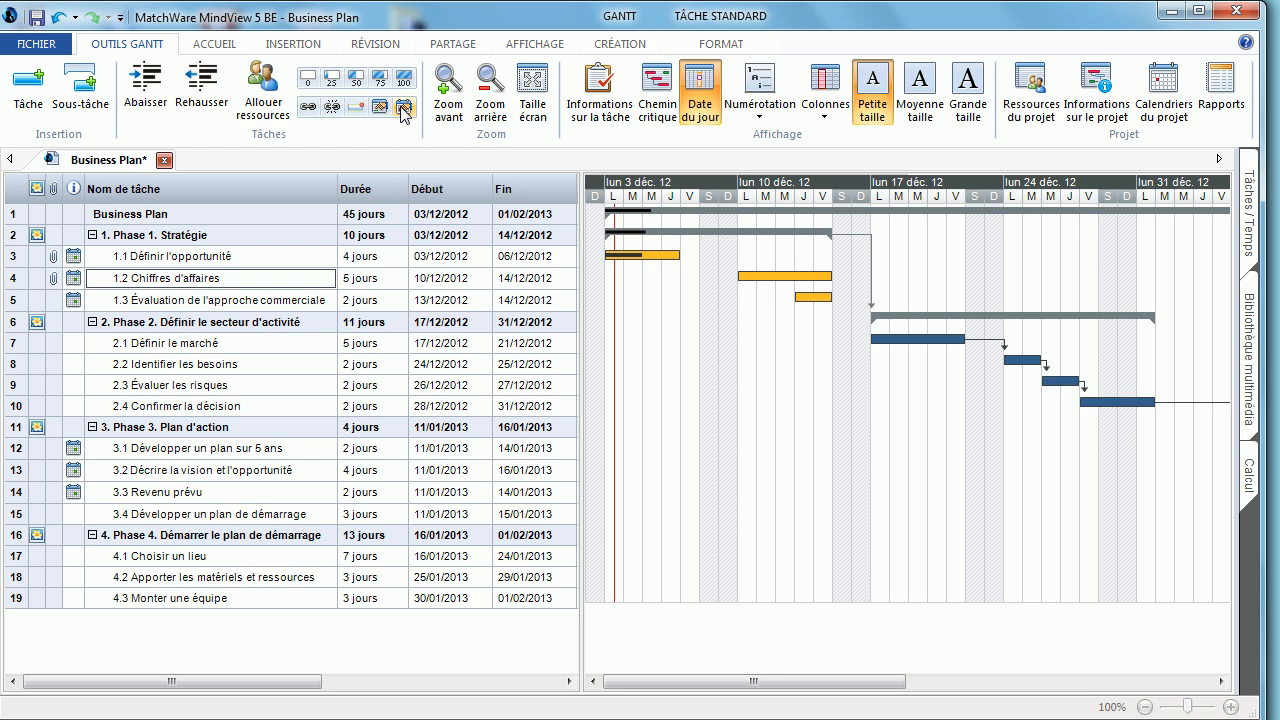
left_click(323, 258)
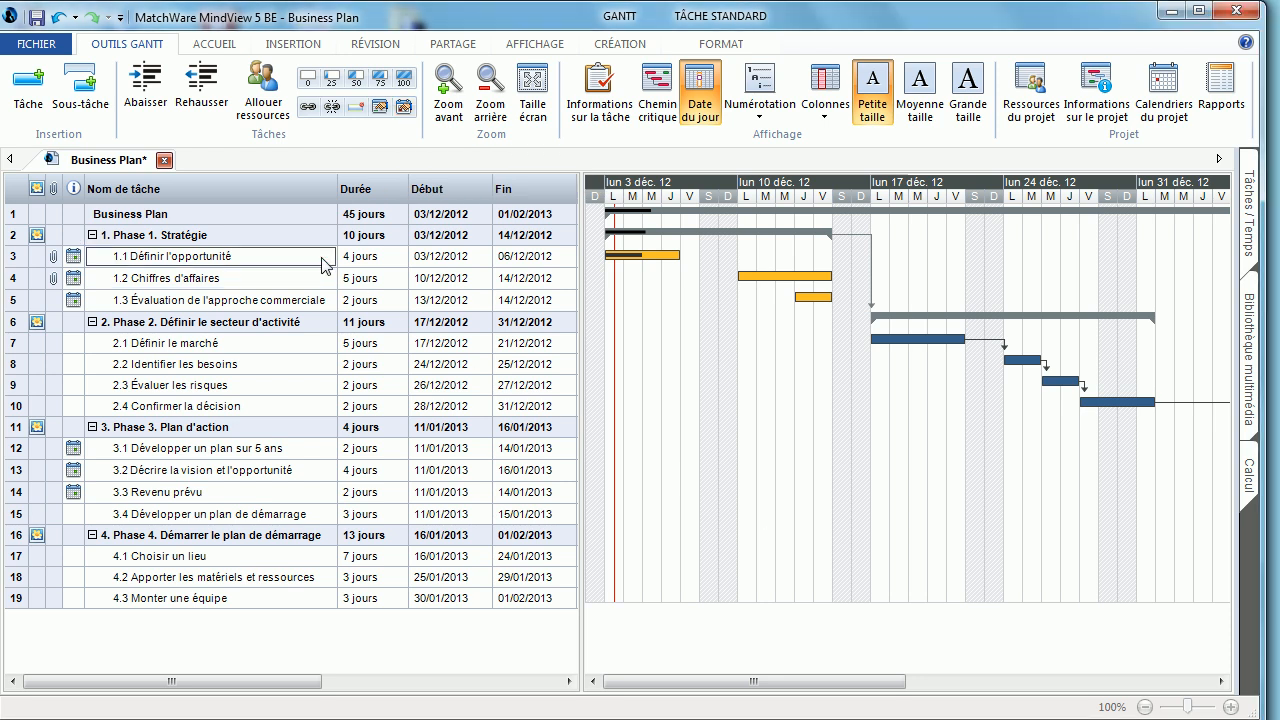
left_click(613, 100)
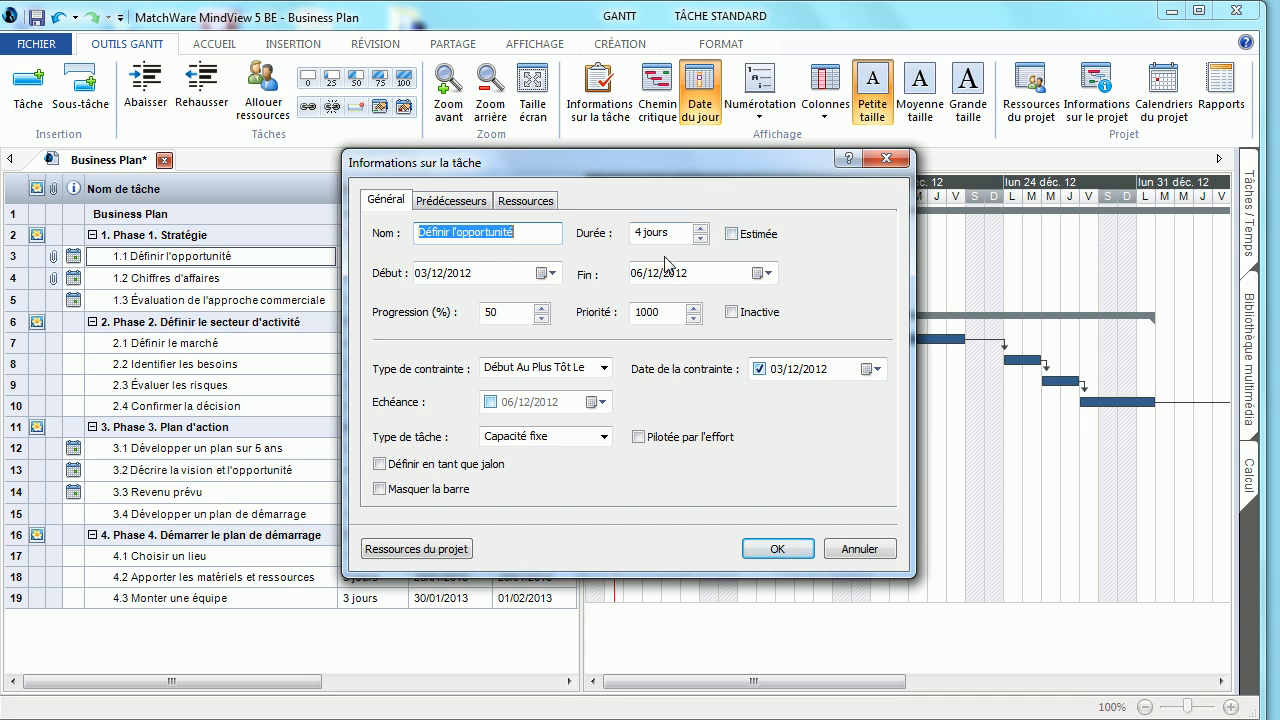
left_click(605, 368)
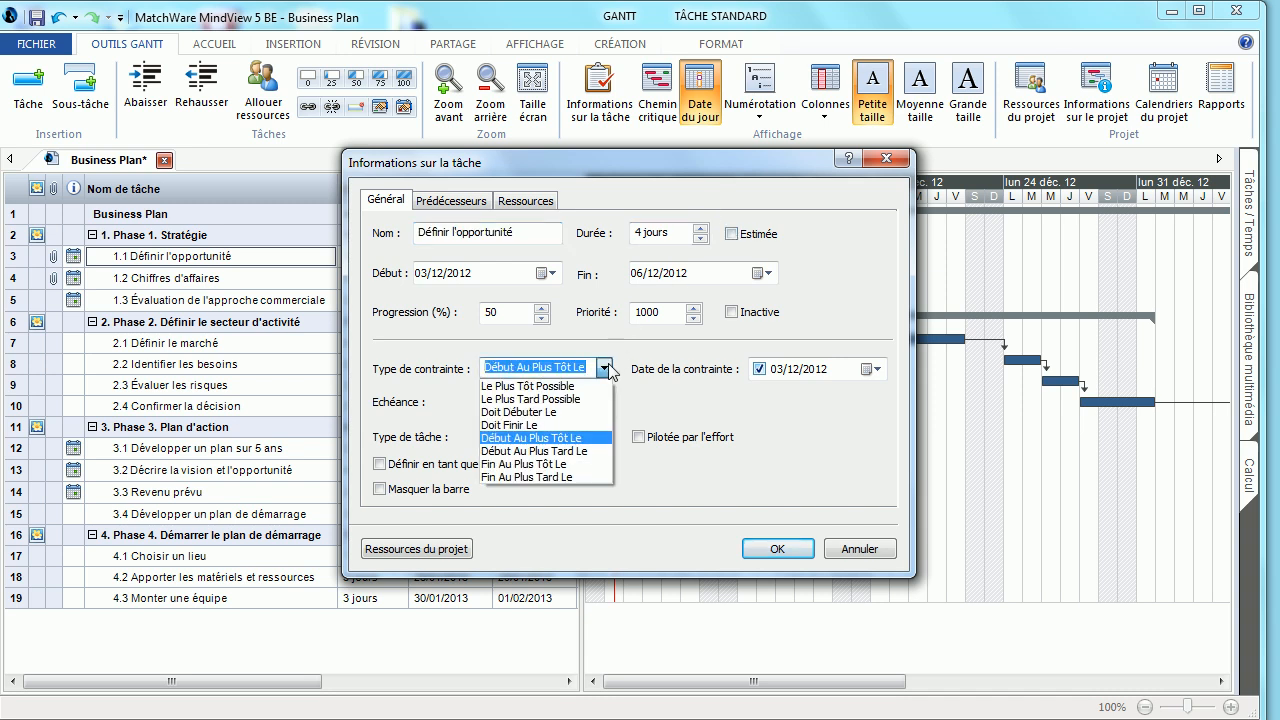
left_click(607, 369)
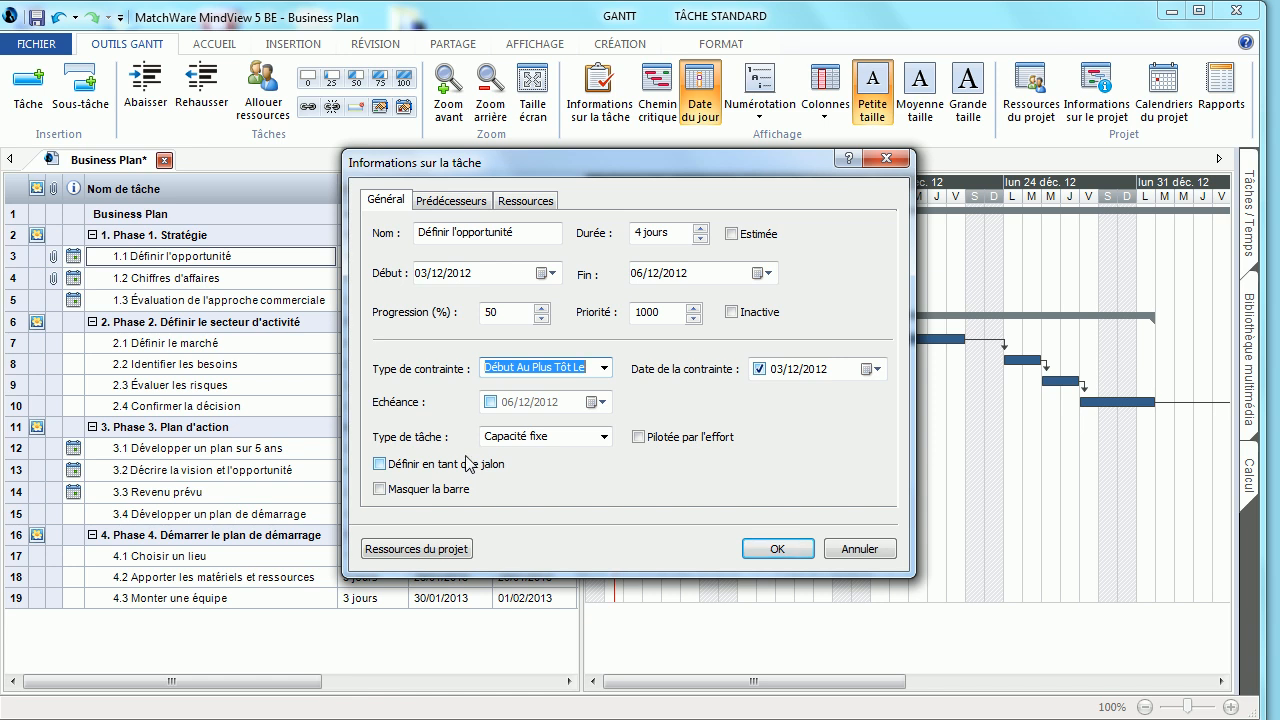
Try Évaluation de l'approche commerciale as a Fin à Début (FD) predecessor of task 1.1 Définir l'opportunité.
left_click(460, 201)
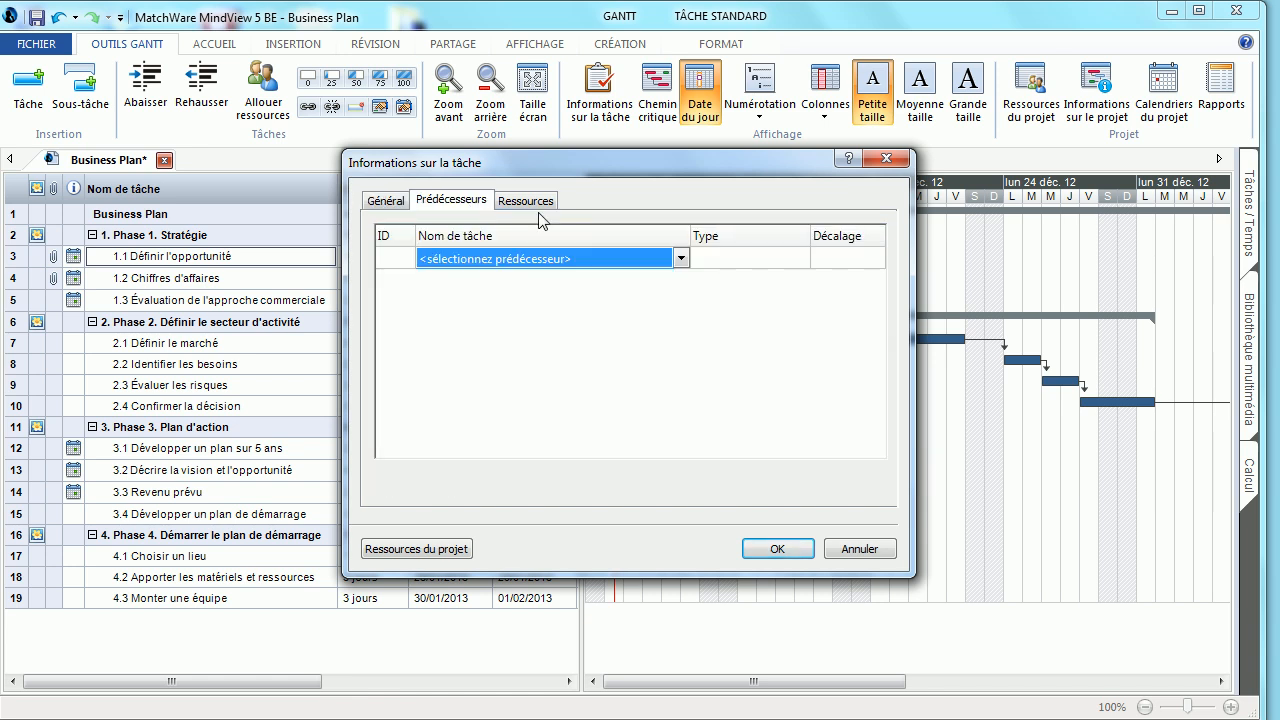
left_click(680, 260)
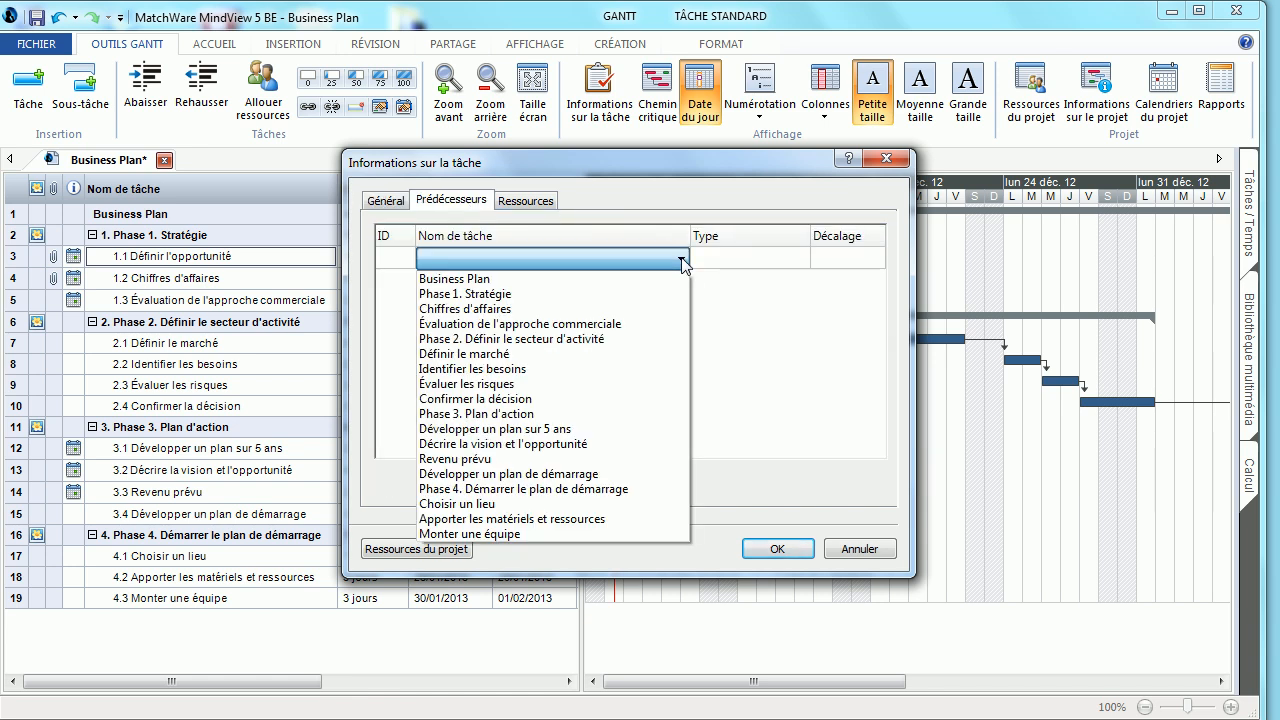
left_click(650, 324)
left_click(809, 264)
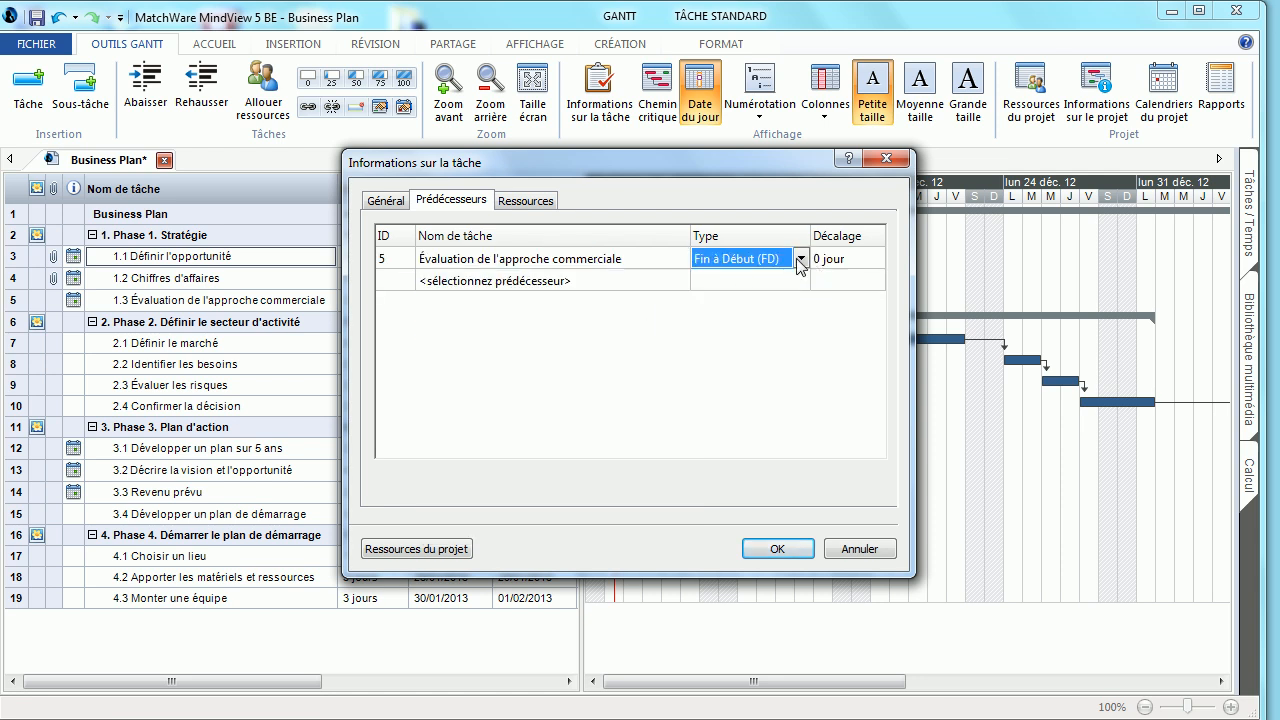
left_click(801, 260)
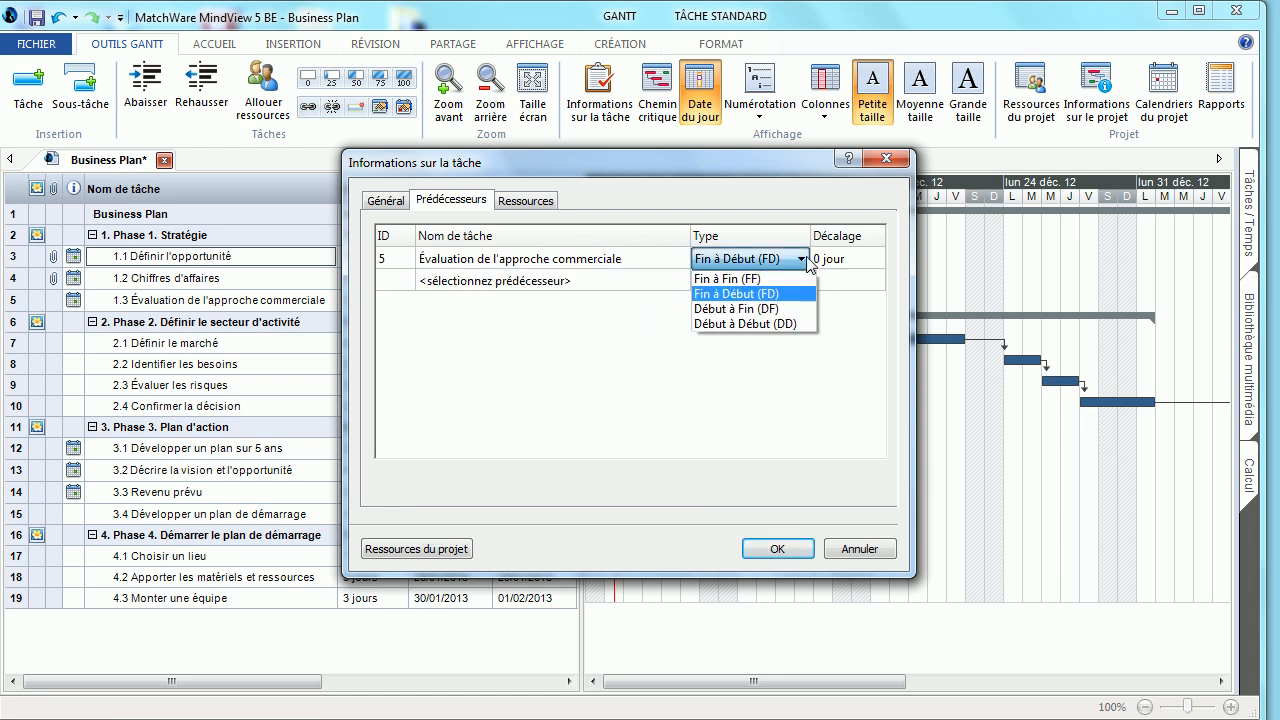
left_click(802, 260)
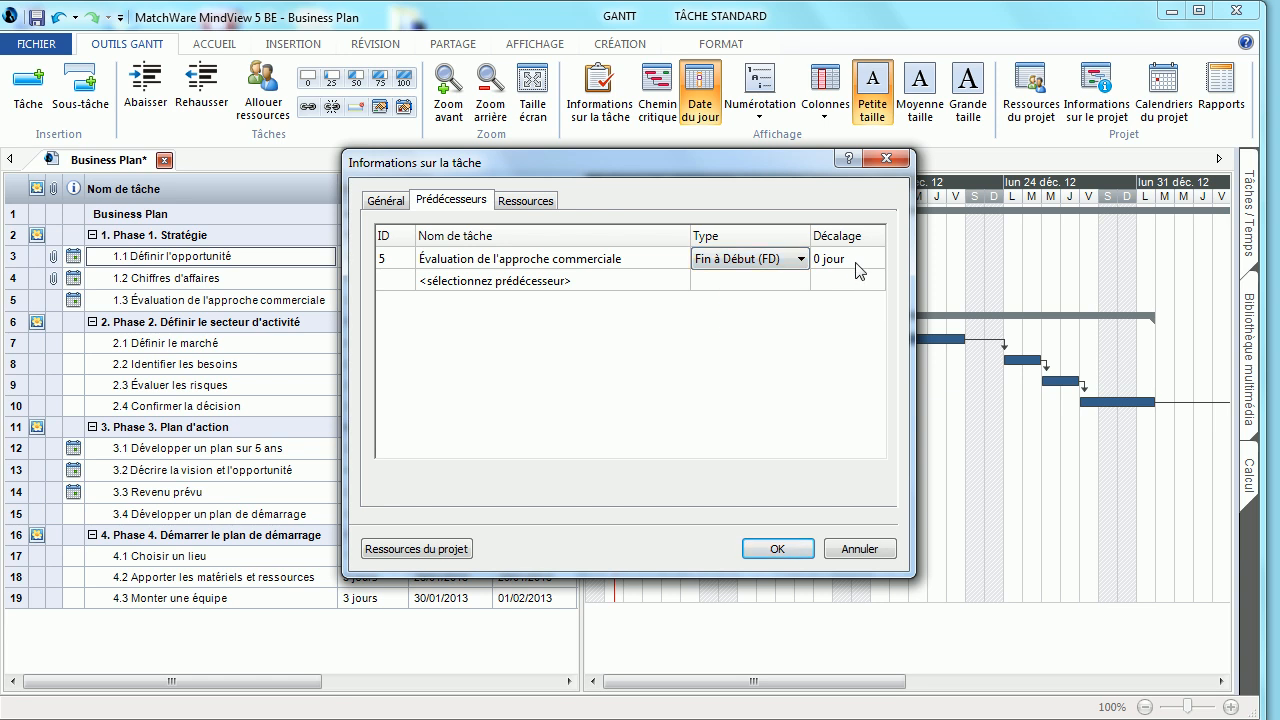
Review the assigned and available resources of task 1.1 and close its task information without saving.
left_click(553, 200)
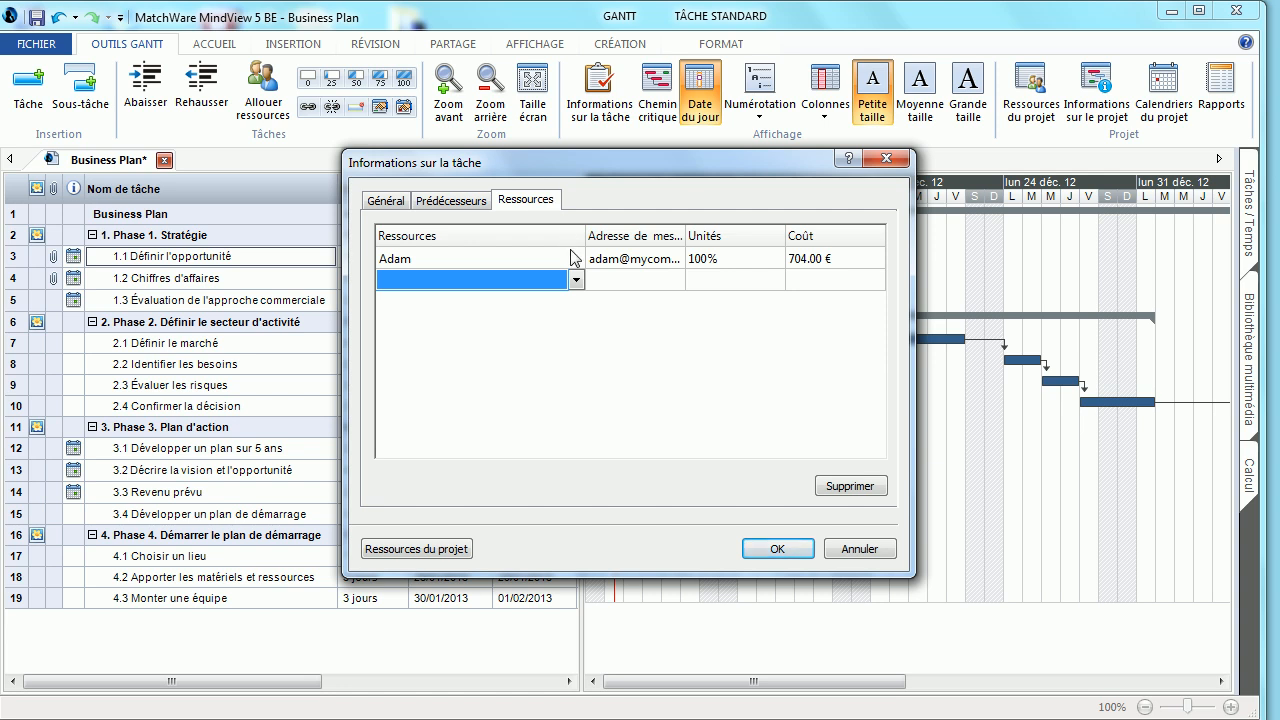
left_click(577, 281)
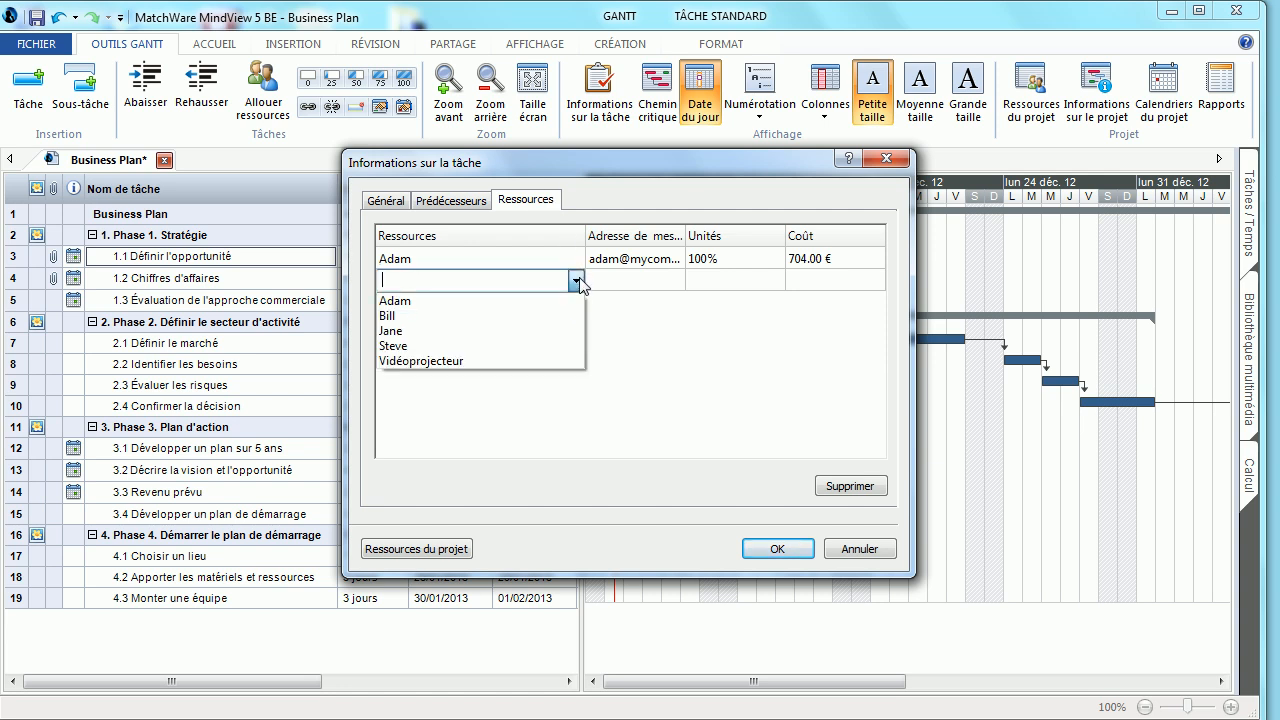
left_click(578, 282)
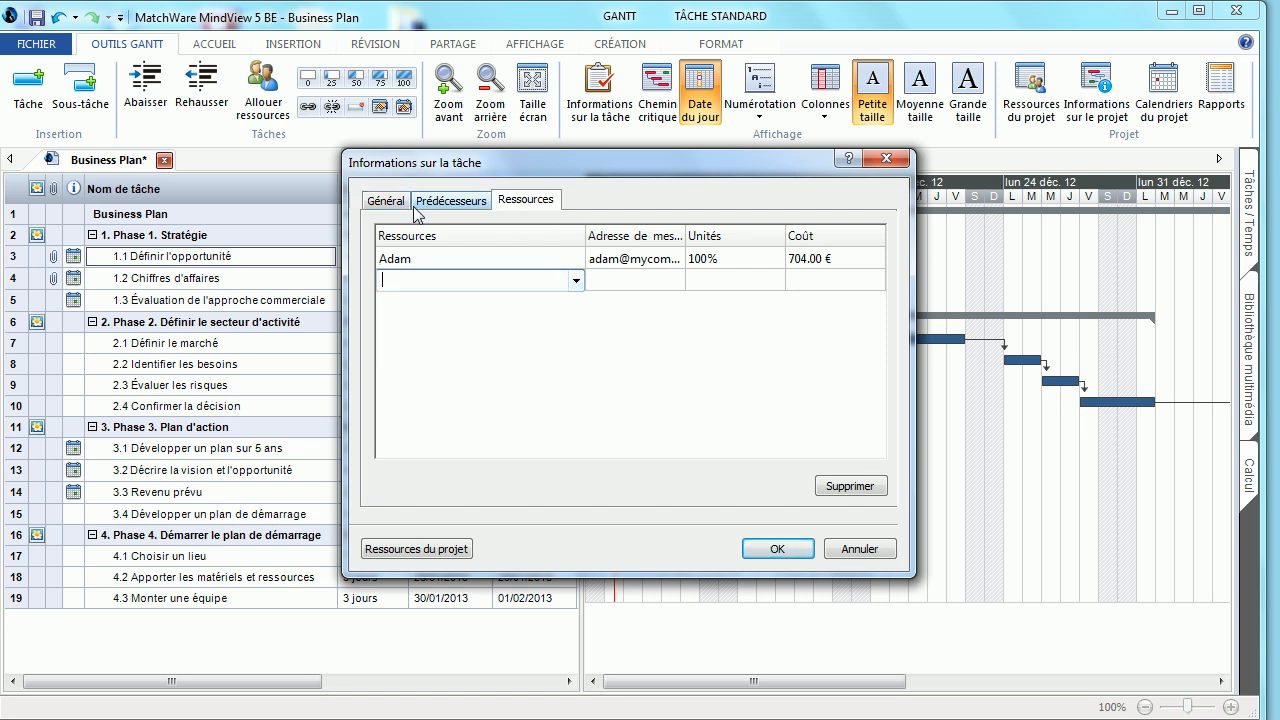
left_click(860, 549)
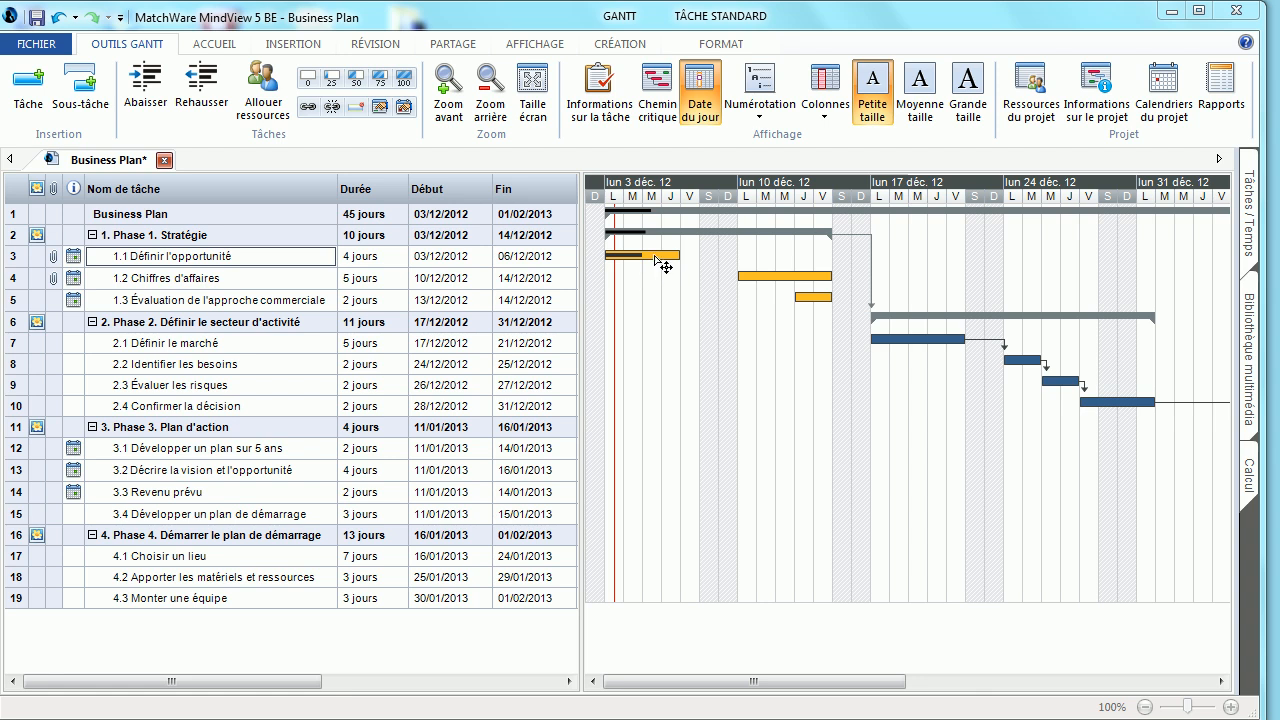
Link the Gantt bar of task 1.1 to 1.2 Chiffres d'affaires, and 1.2 to 1.3 Évaluation de l'approche commerciale.
left_click_drag(659, 262, 789, 284)
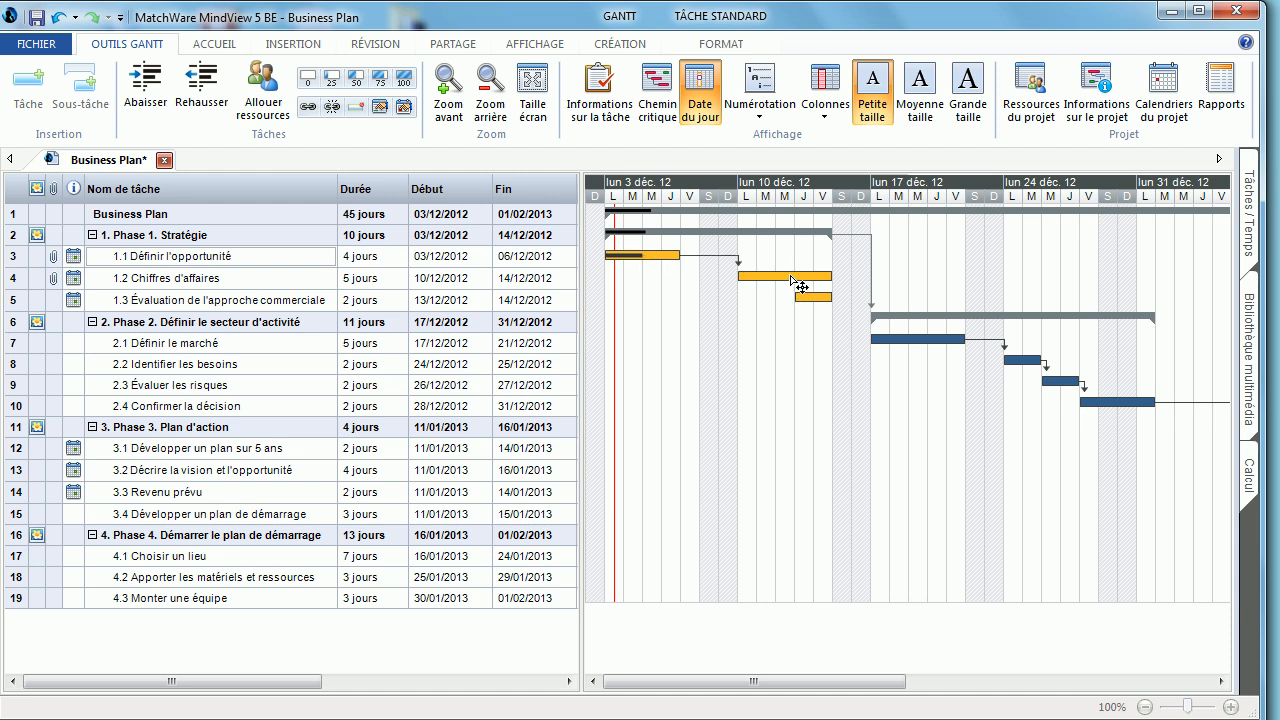
left_click_drag(786, 277, 822, 302)
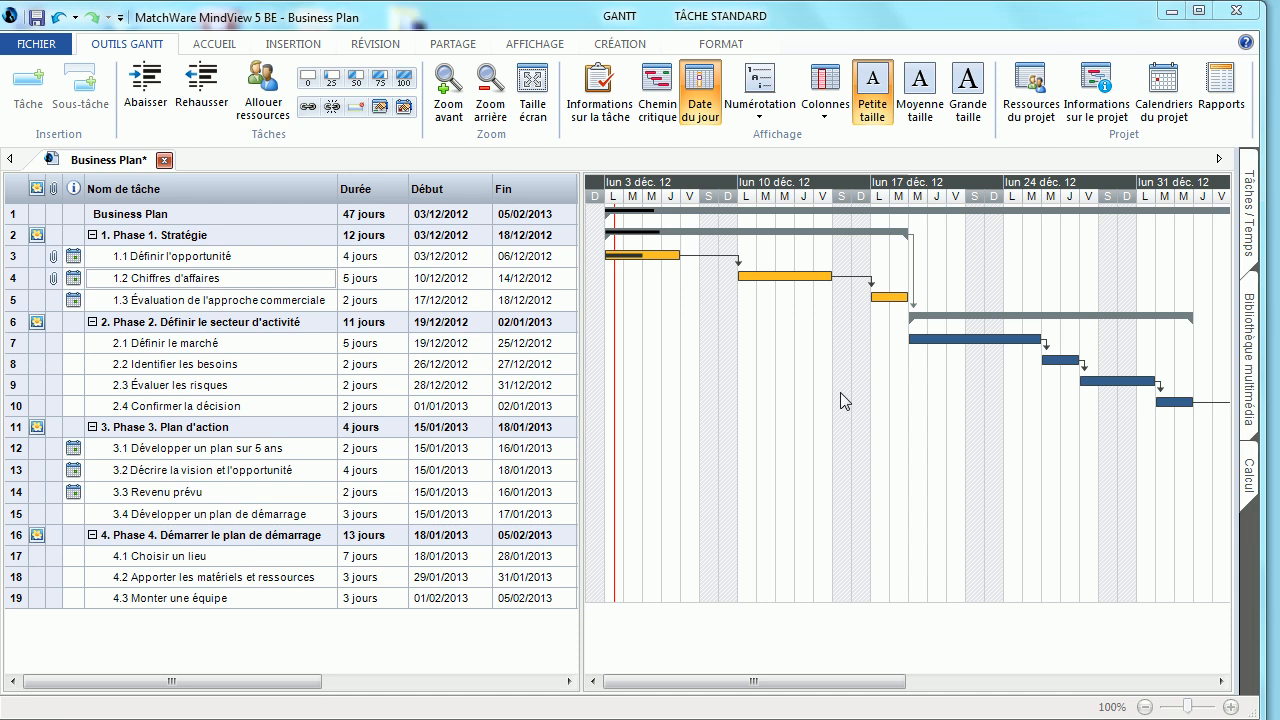
Set the Gantt text to medium size and apply the blue colour scheme to the chart.
left_click(921, 95)
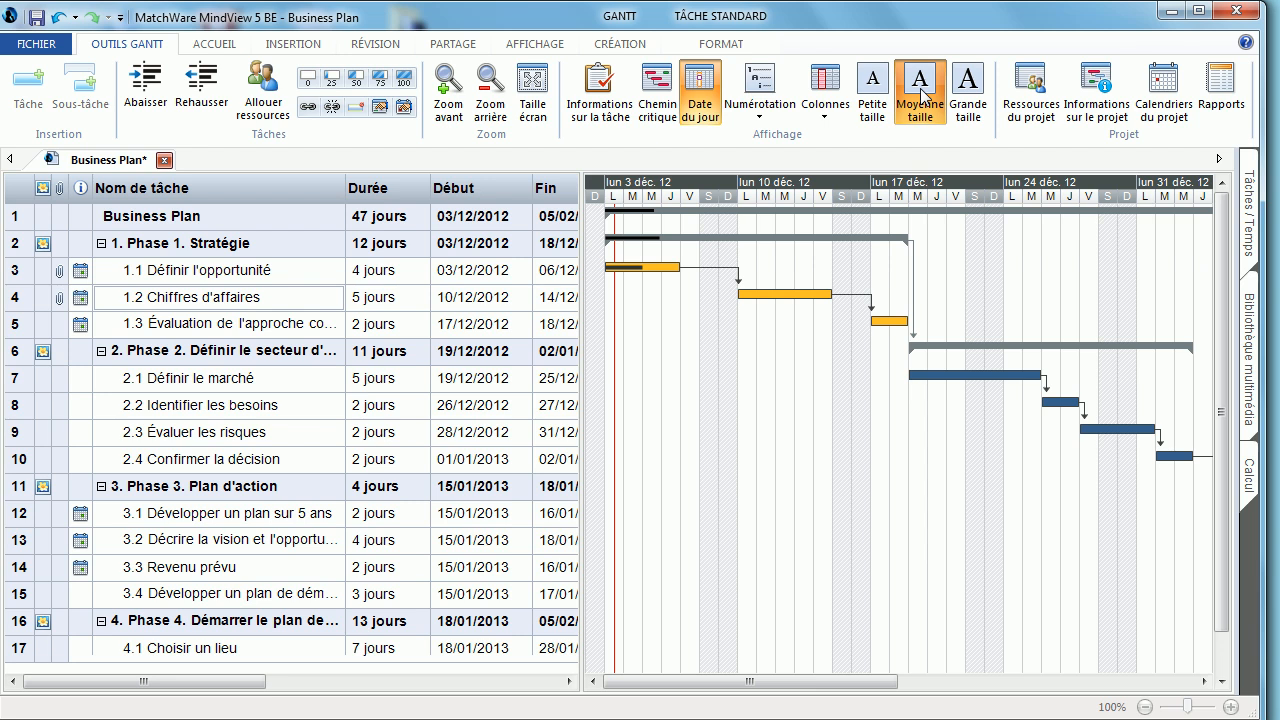
left_click(643, 49)
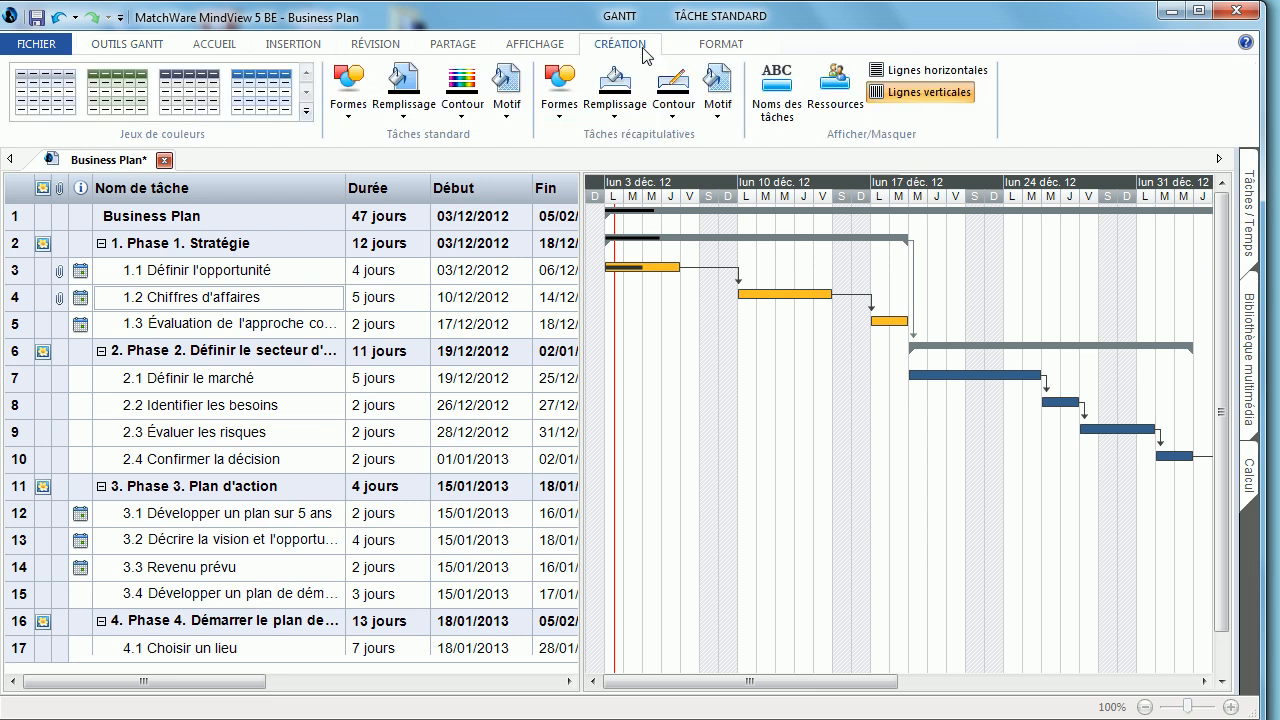
left_click(263, 88)
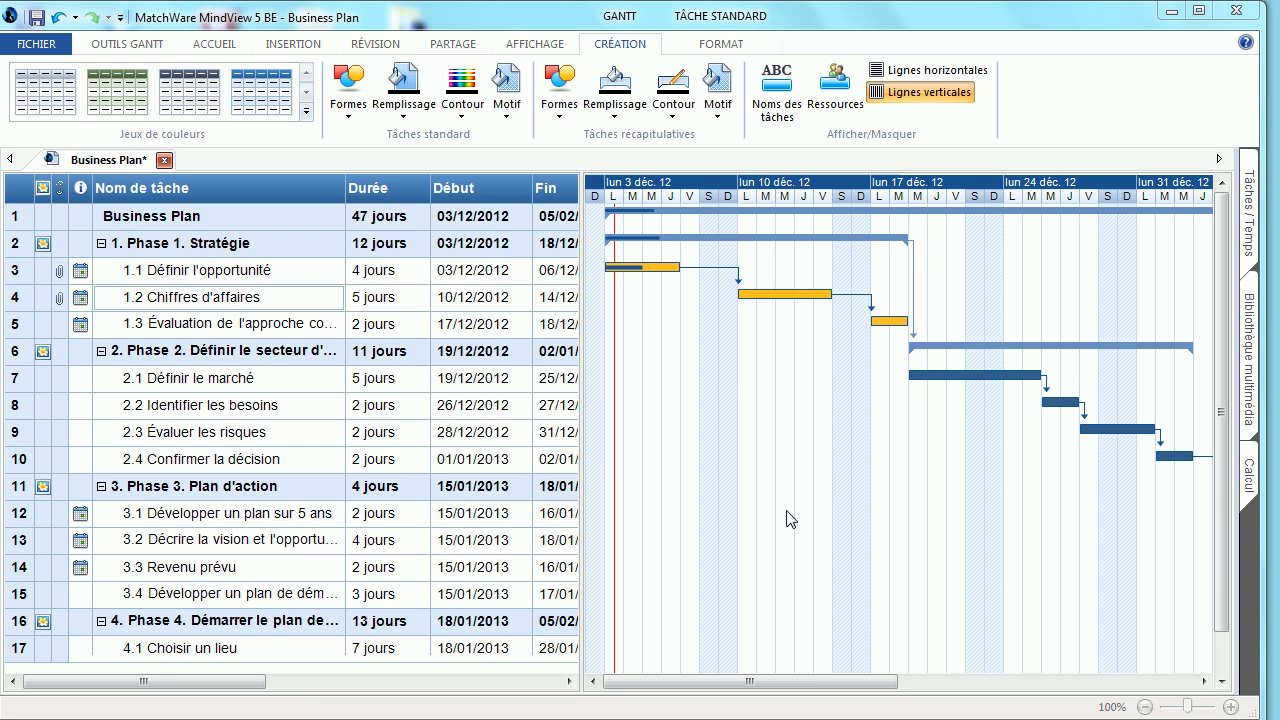
Show the task names and resources next to the Gantt bars.
left_click(785, 112)
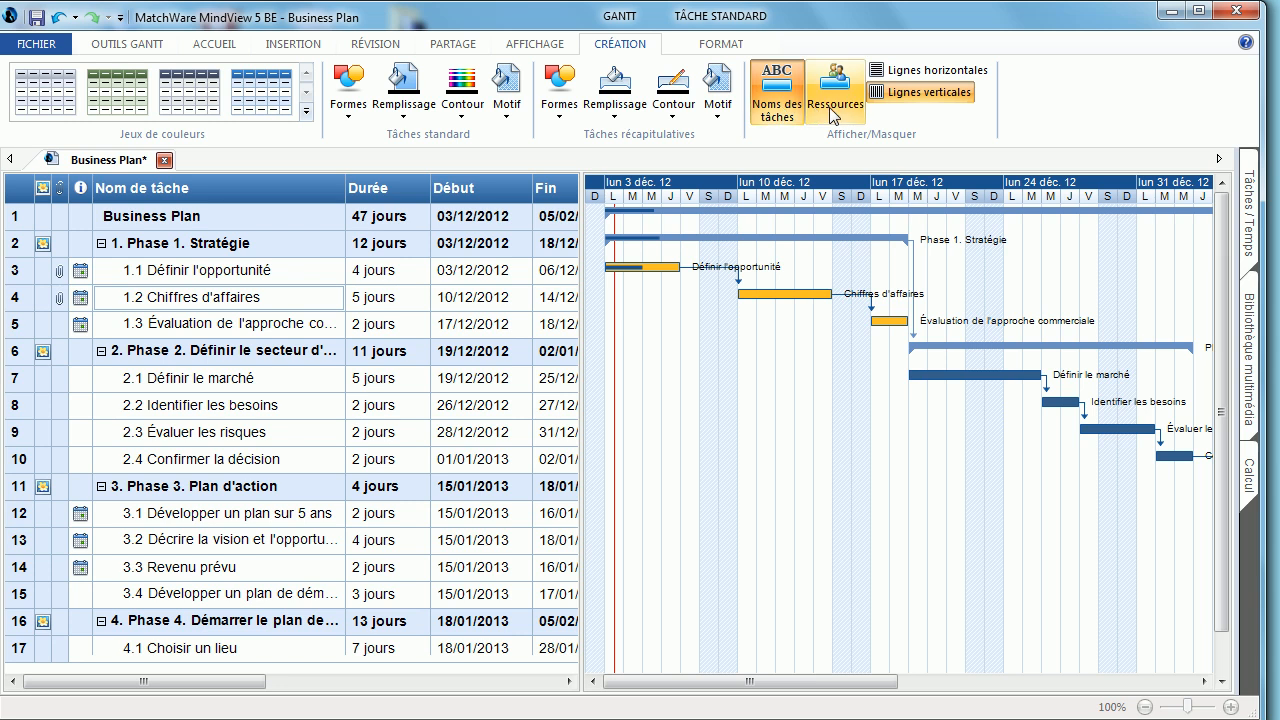
left_click(832, 100)
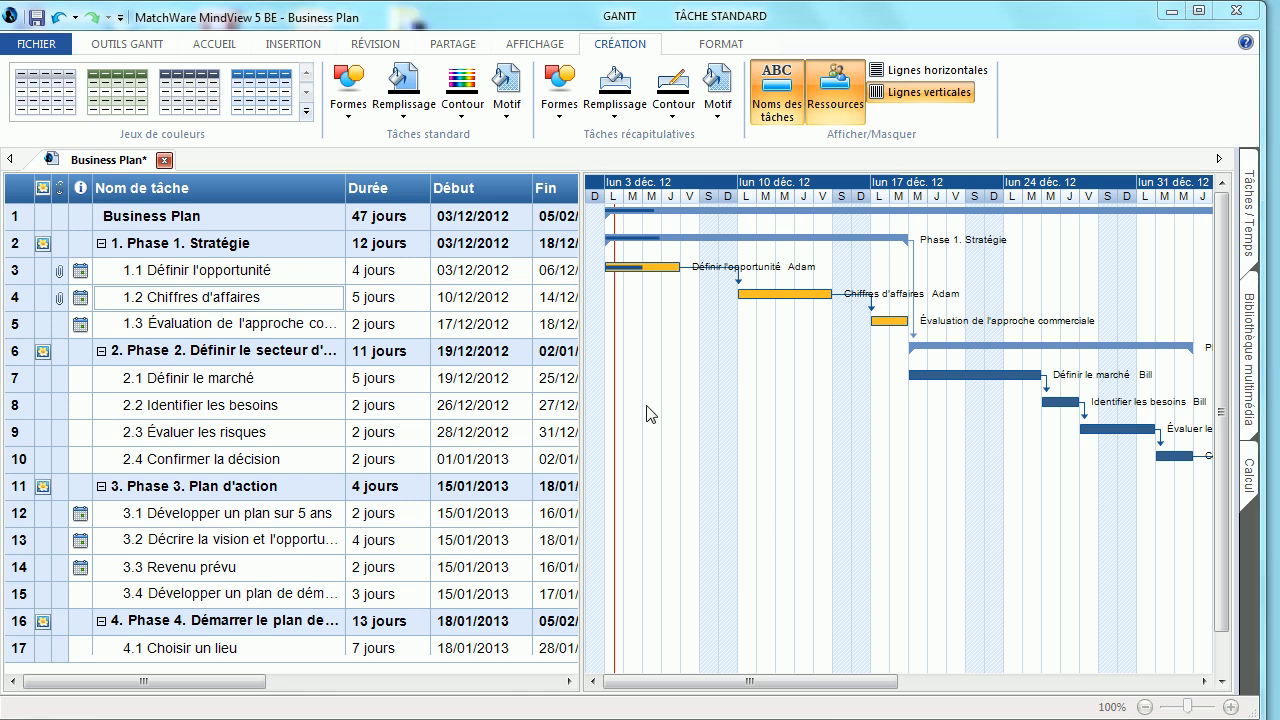
left_click(319, 298)
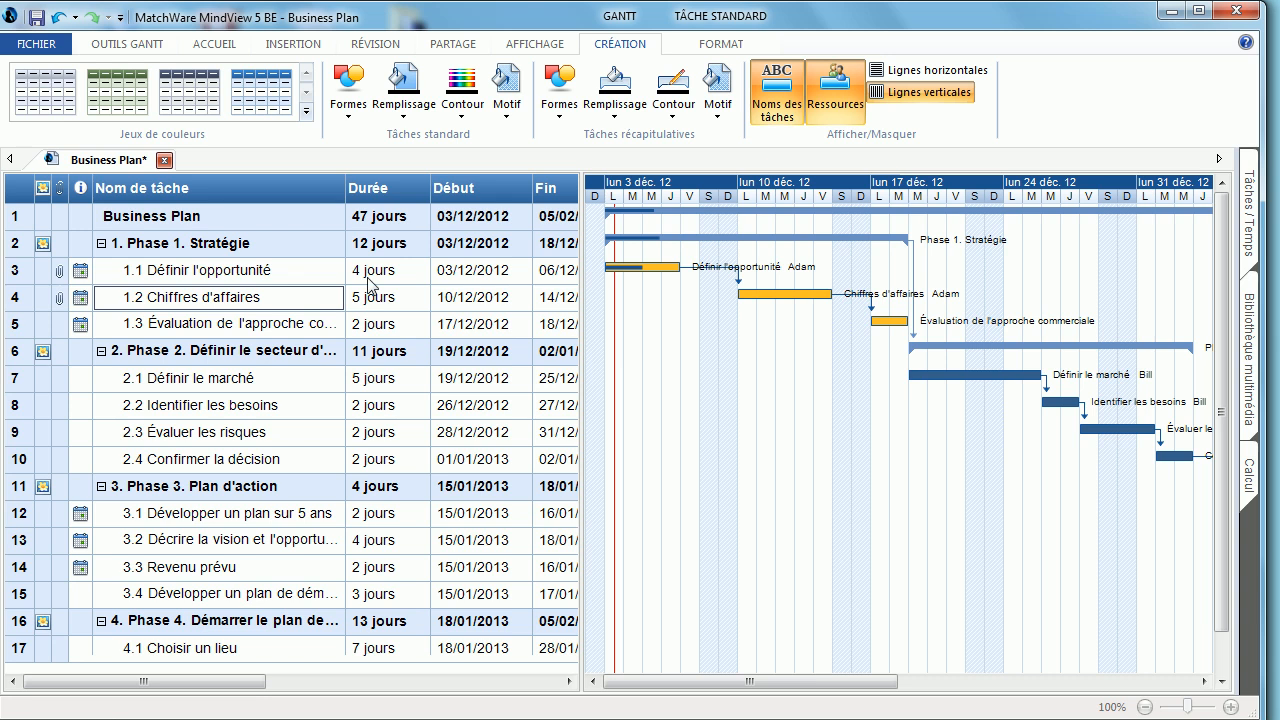
Switch to the timeline view and display the Début/Fin and Coût data under the Phase 1. Stratégie branch.
left_click(735, 50)
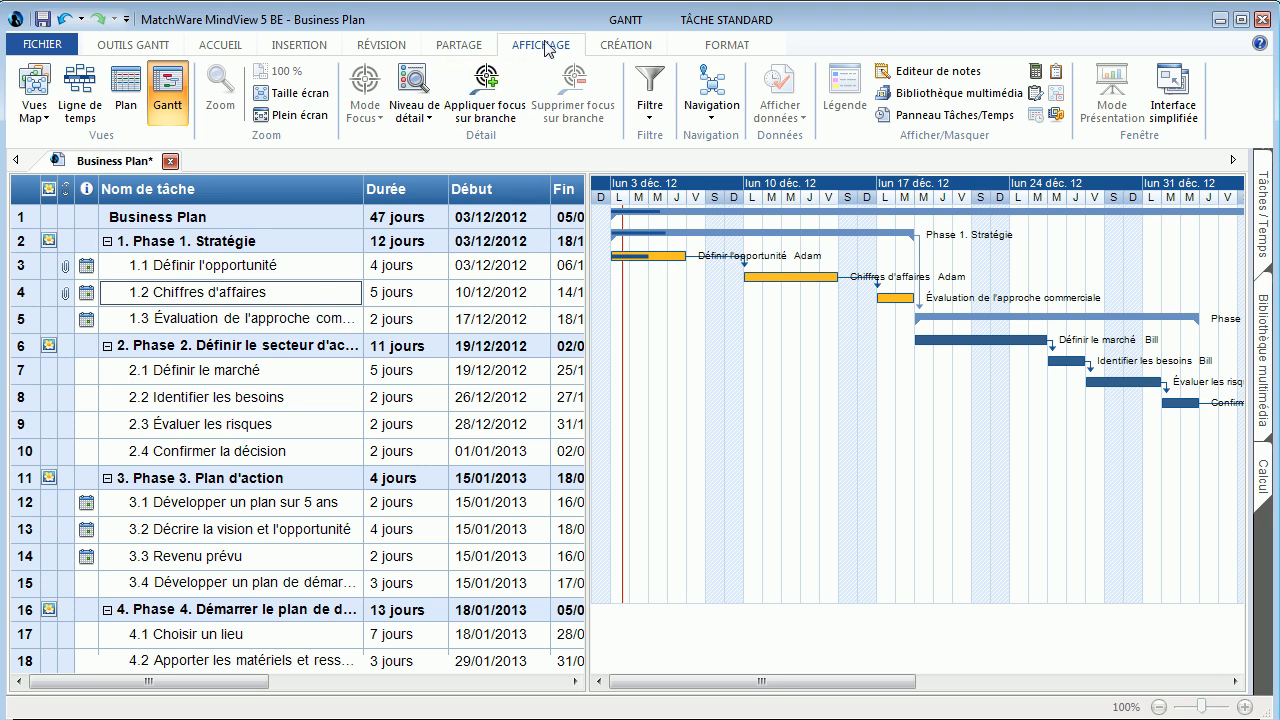
left_click(94, 95)
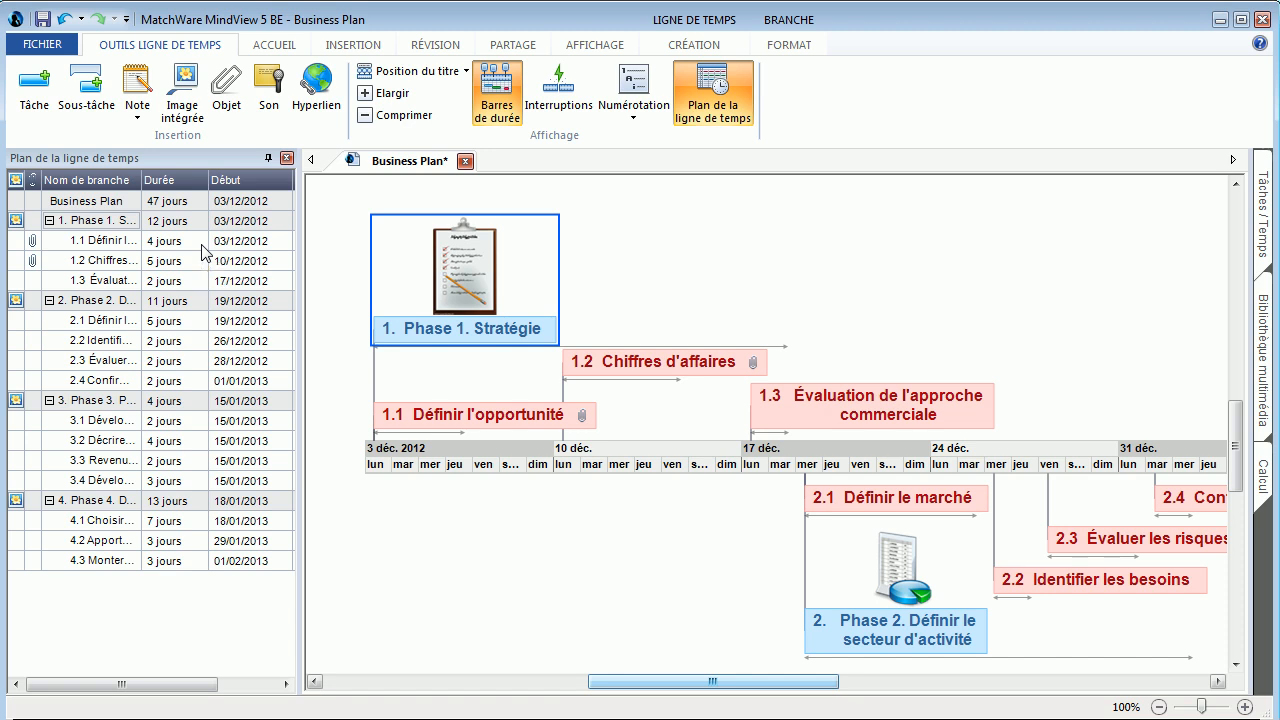
right_click(434, 340)
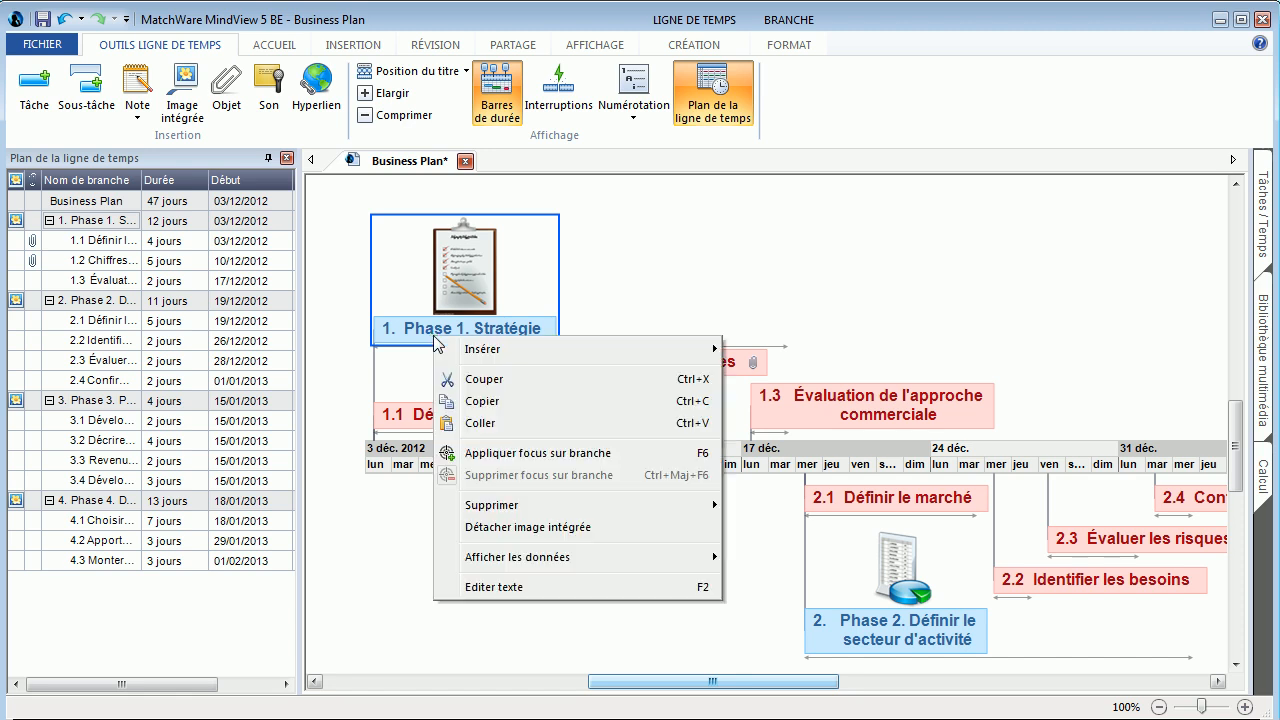
mouse_move(666, 563)
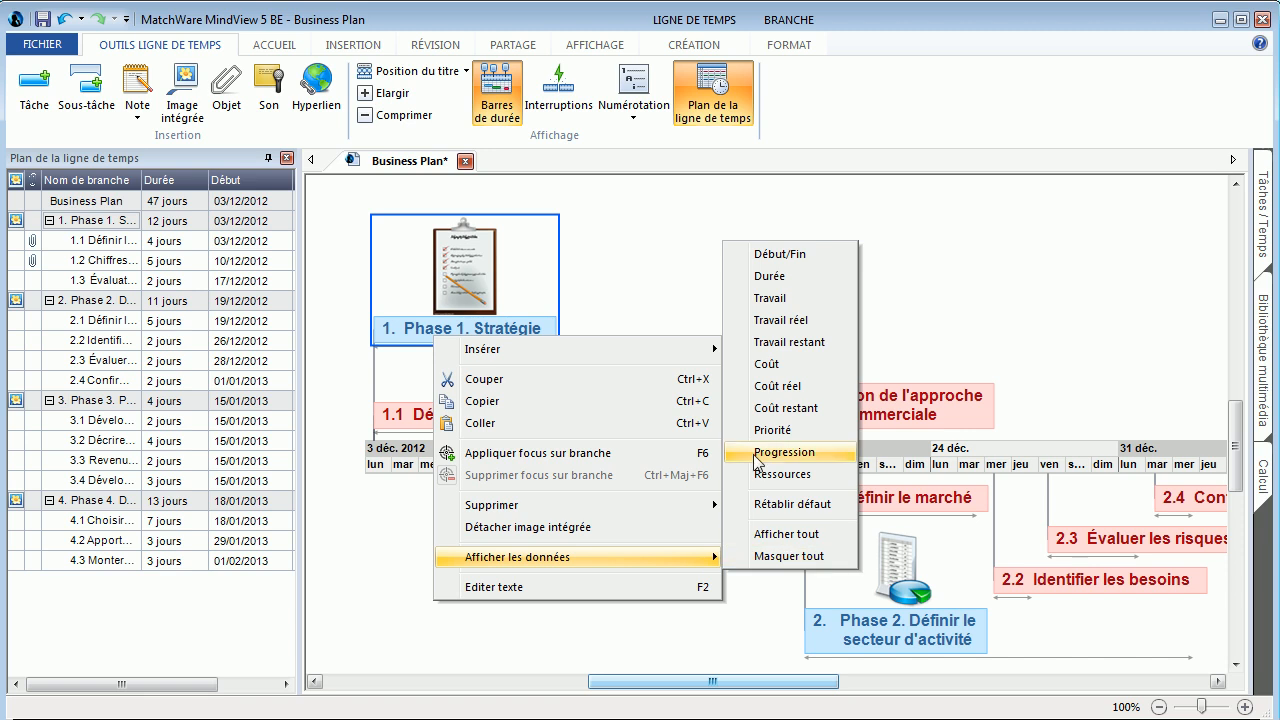
left_click(758, 257)
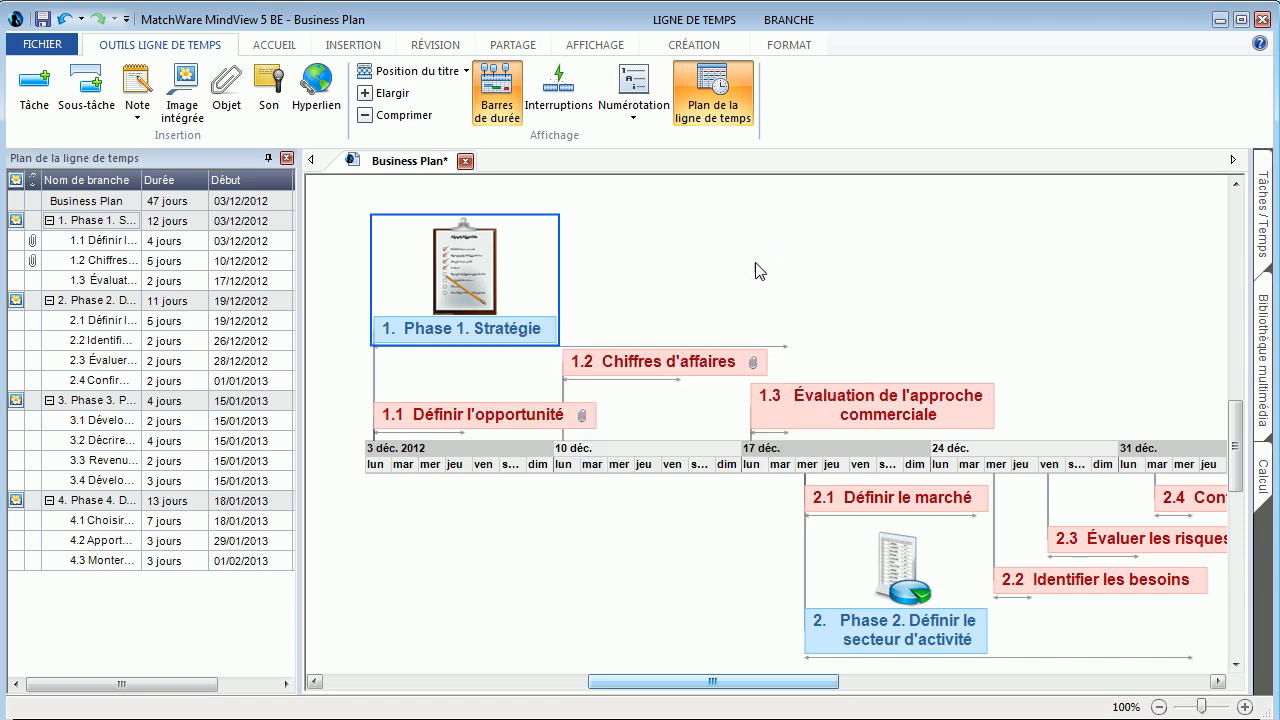
right_click(533, 325)
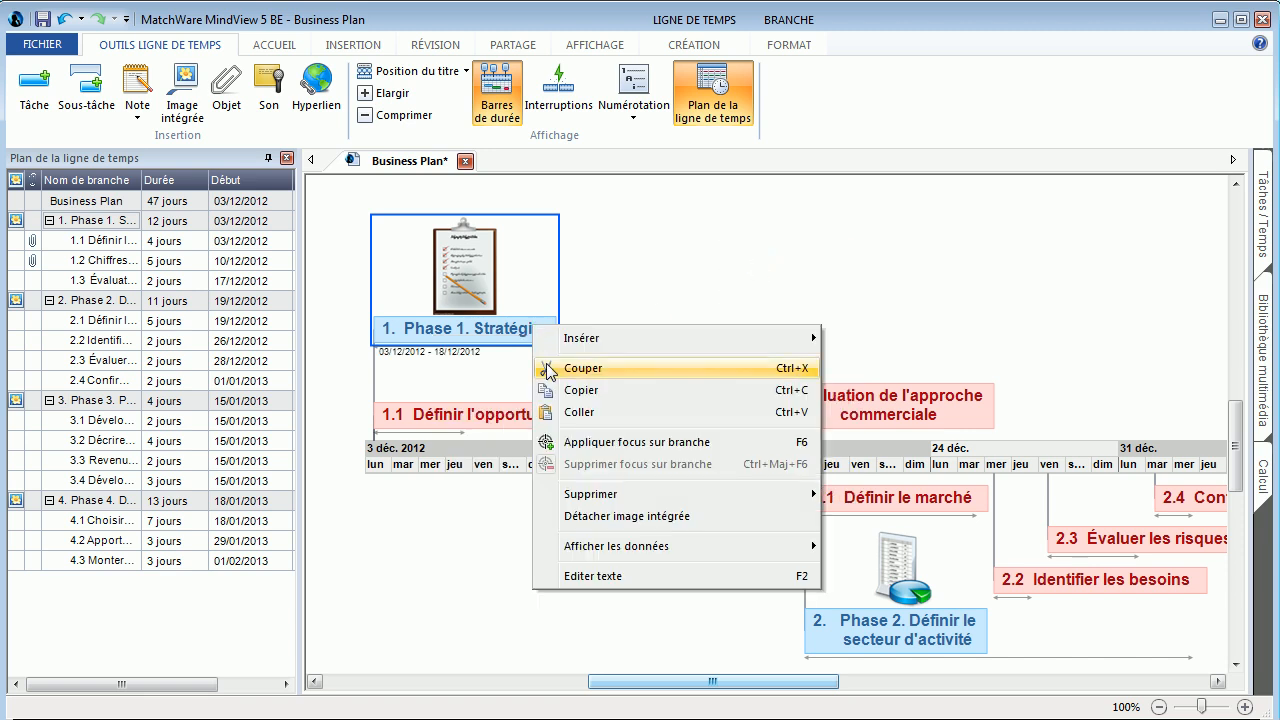
mouse_move(775, 549)
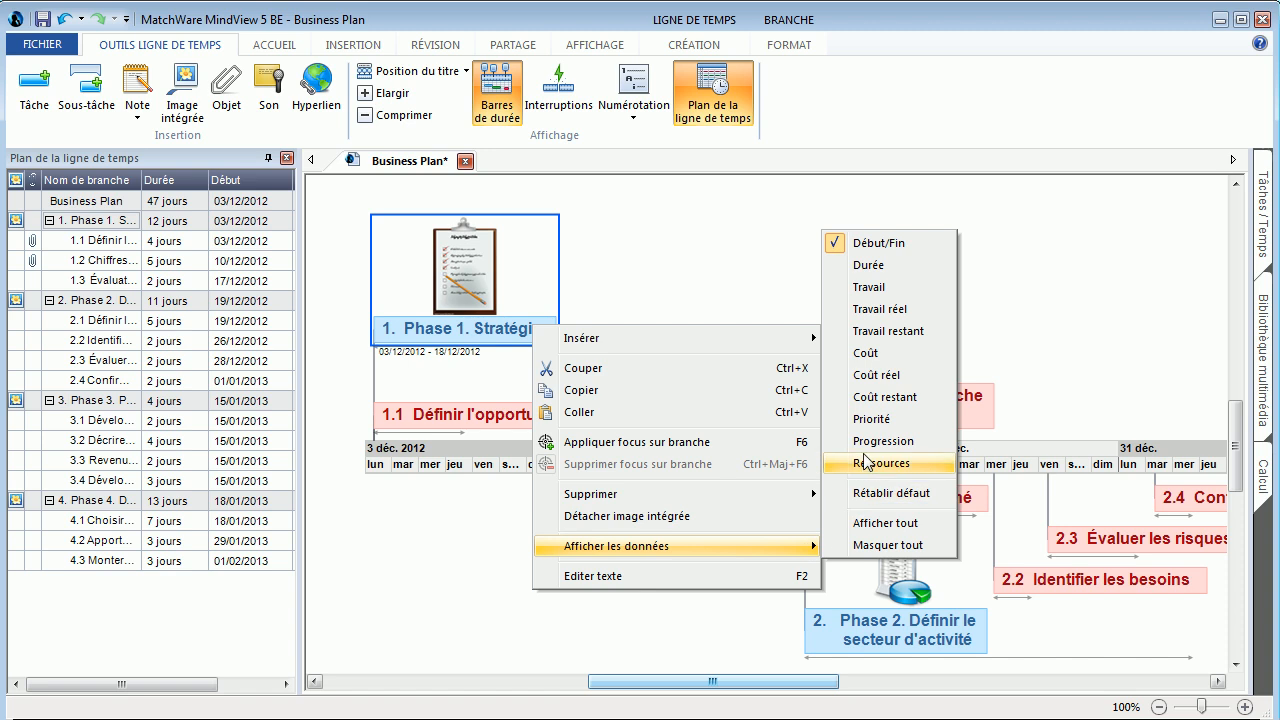
left_click(866, 354)
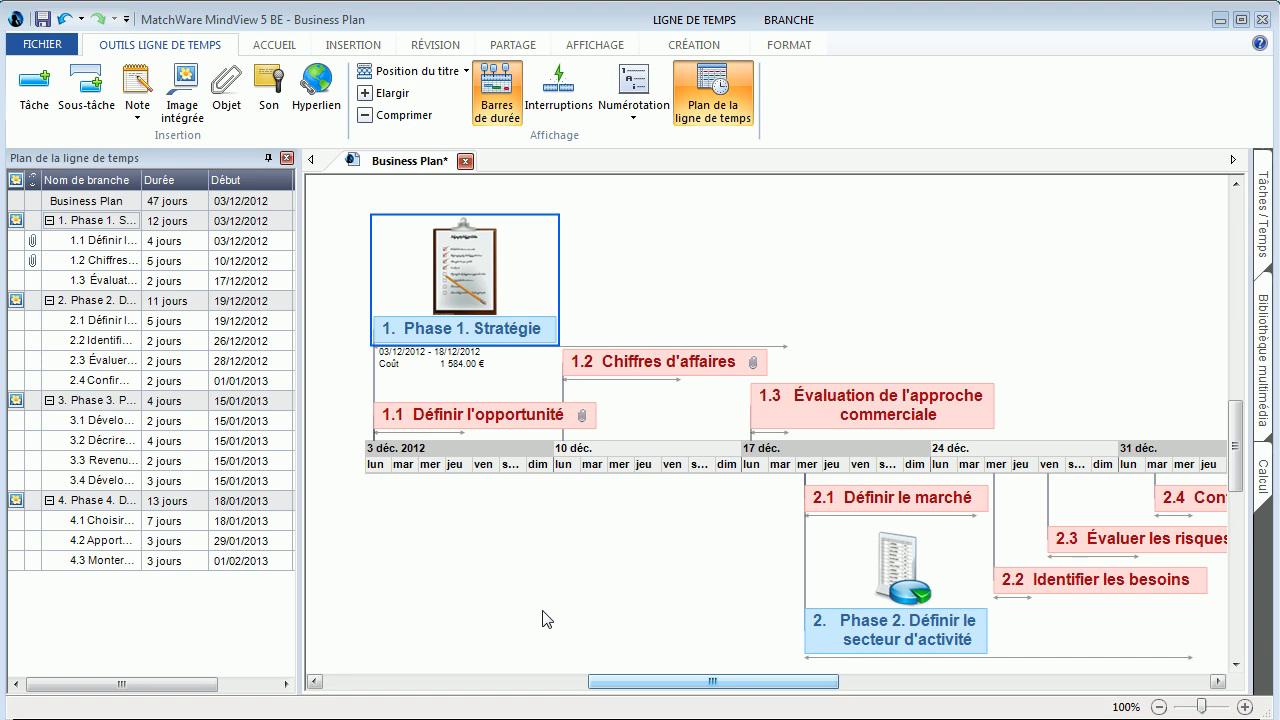
left_click_drag(645, 685, 940, 692)
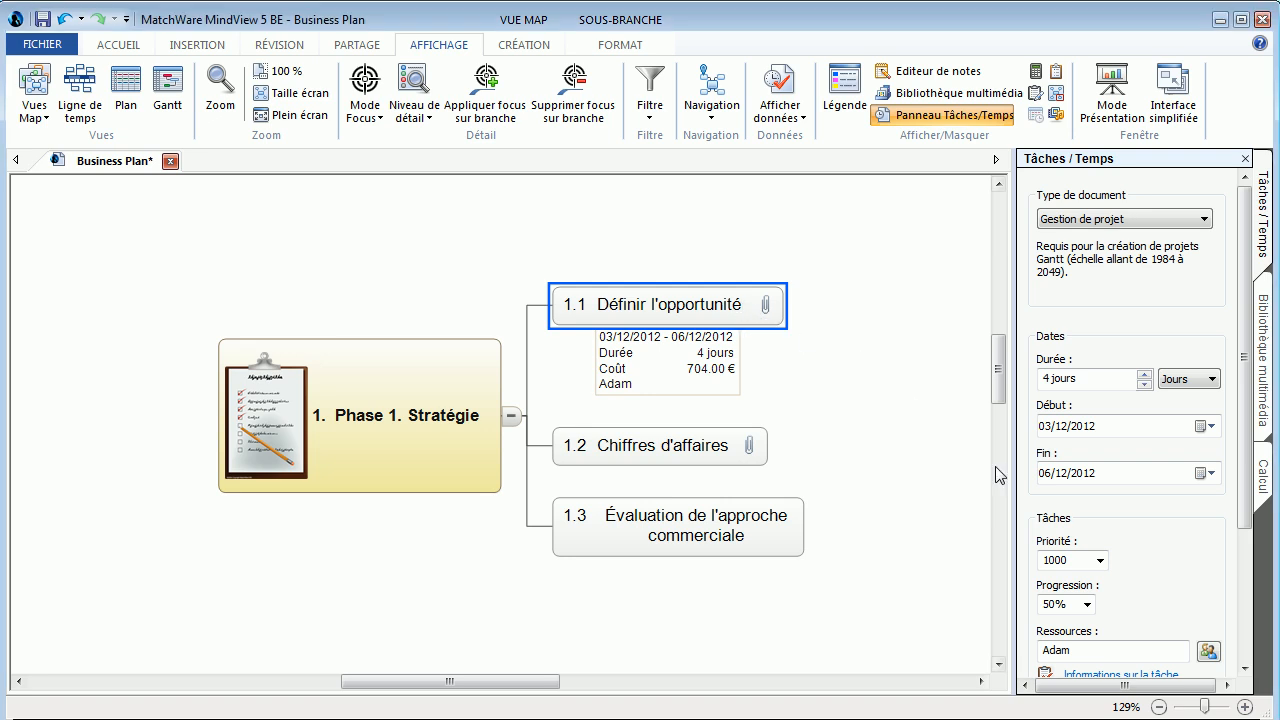
Check the resource details of task 1.1 Définir l'opportunité, widening the Adresse de messagerie column to show the full e-mail address.
left_click(1208, 652)
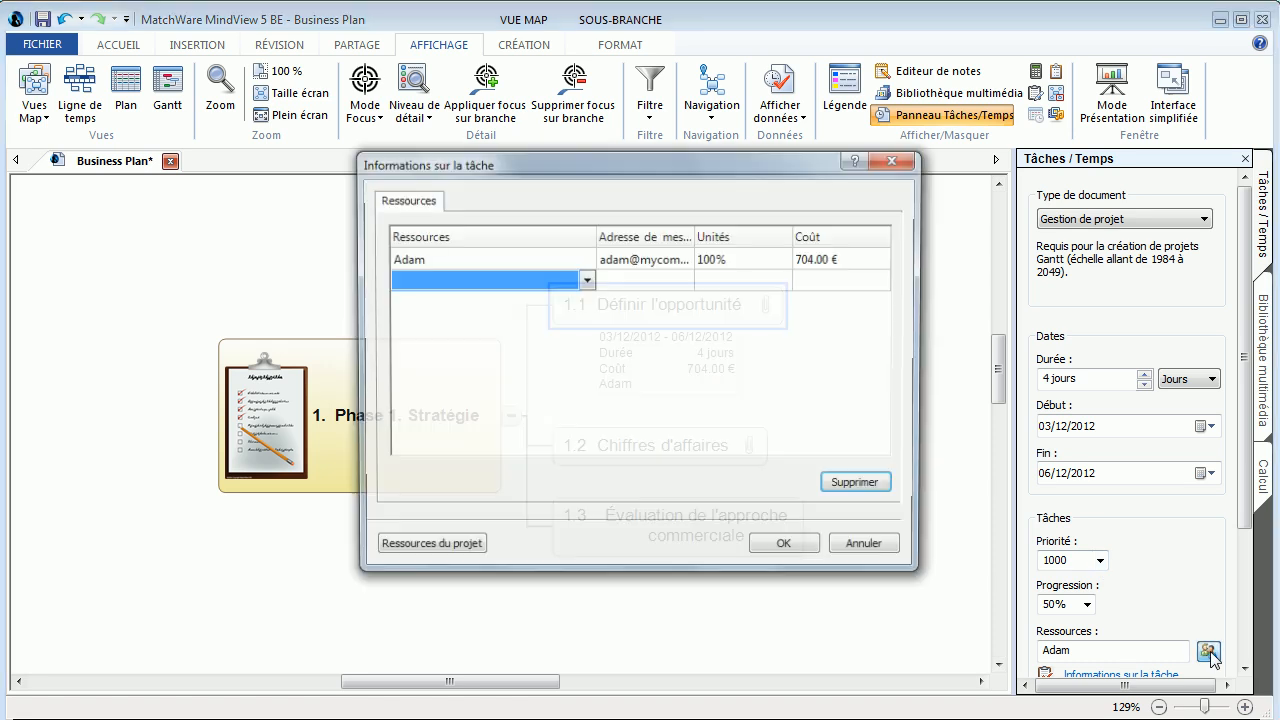
left_click_drag(696, 235, 743, 235)
left_click(733, 260)
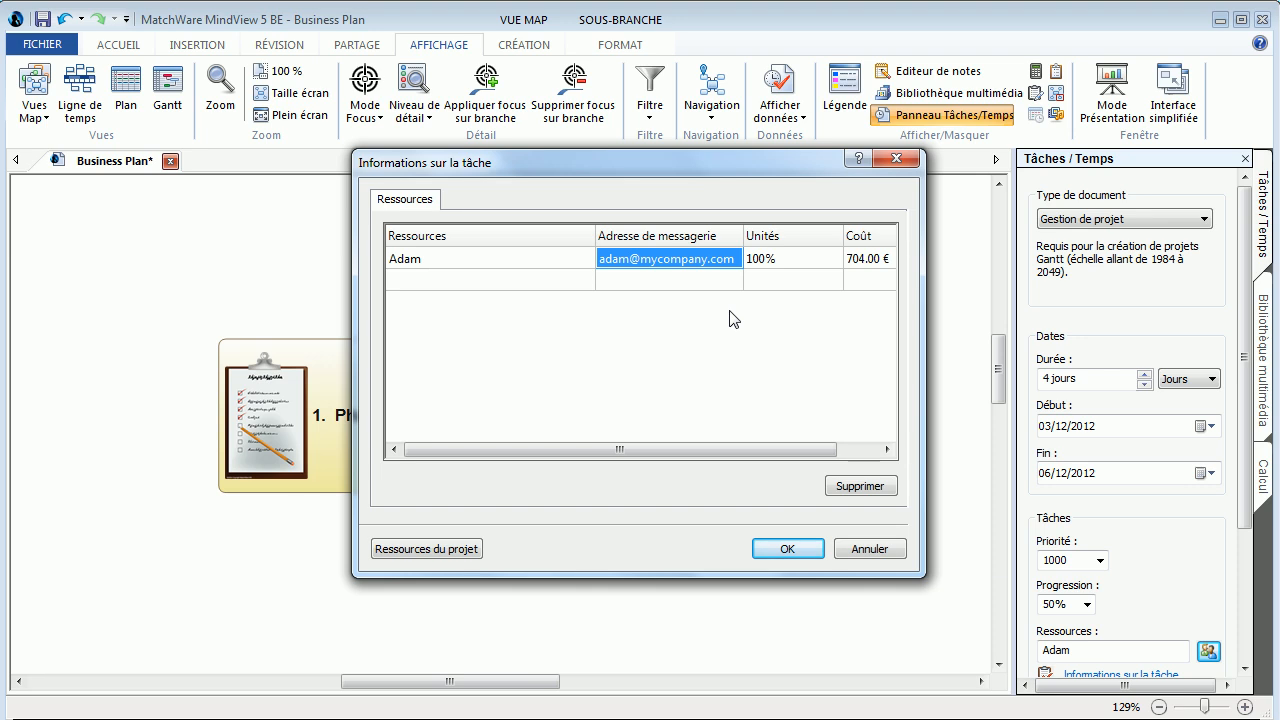
left_click(778, 549)
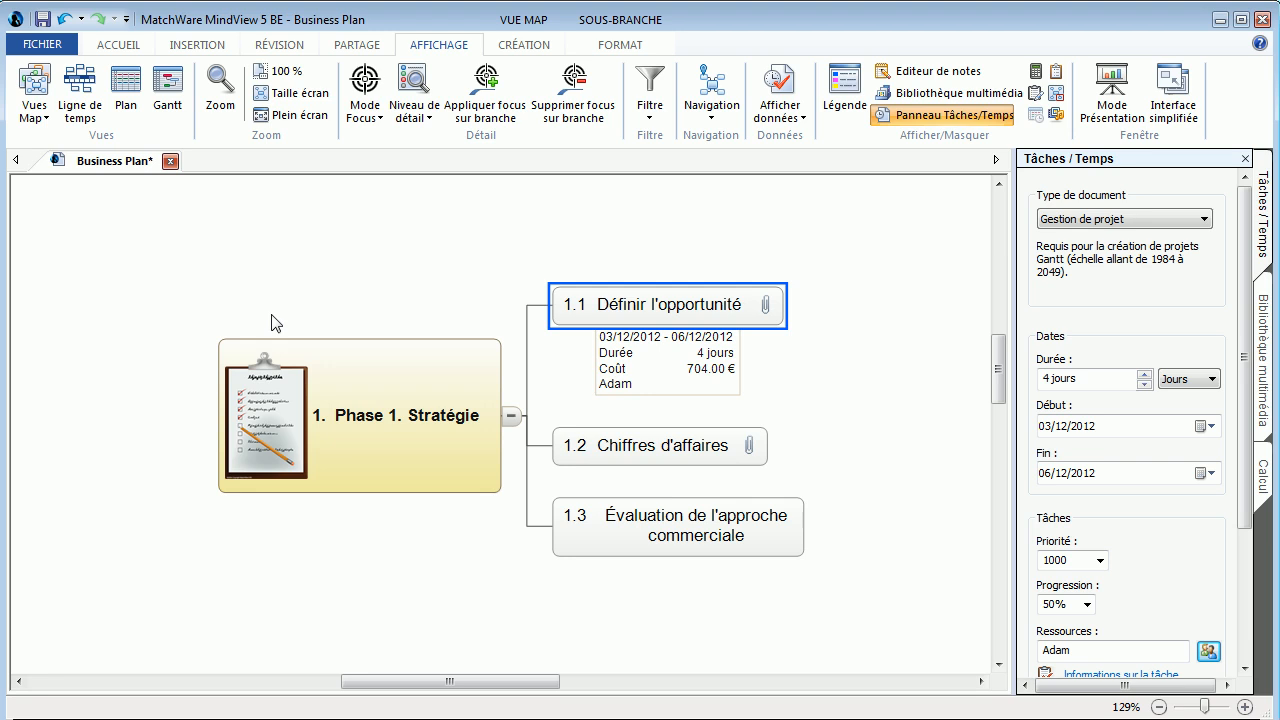
Export the project to Microsoft Outlook as new tasks, distributing them to the resources by e-mail.
left_click(43, 50)
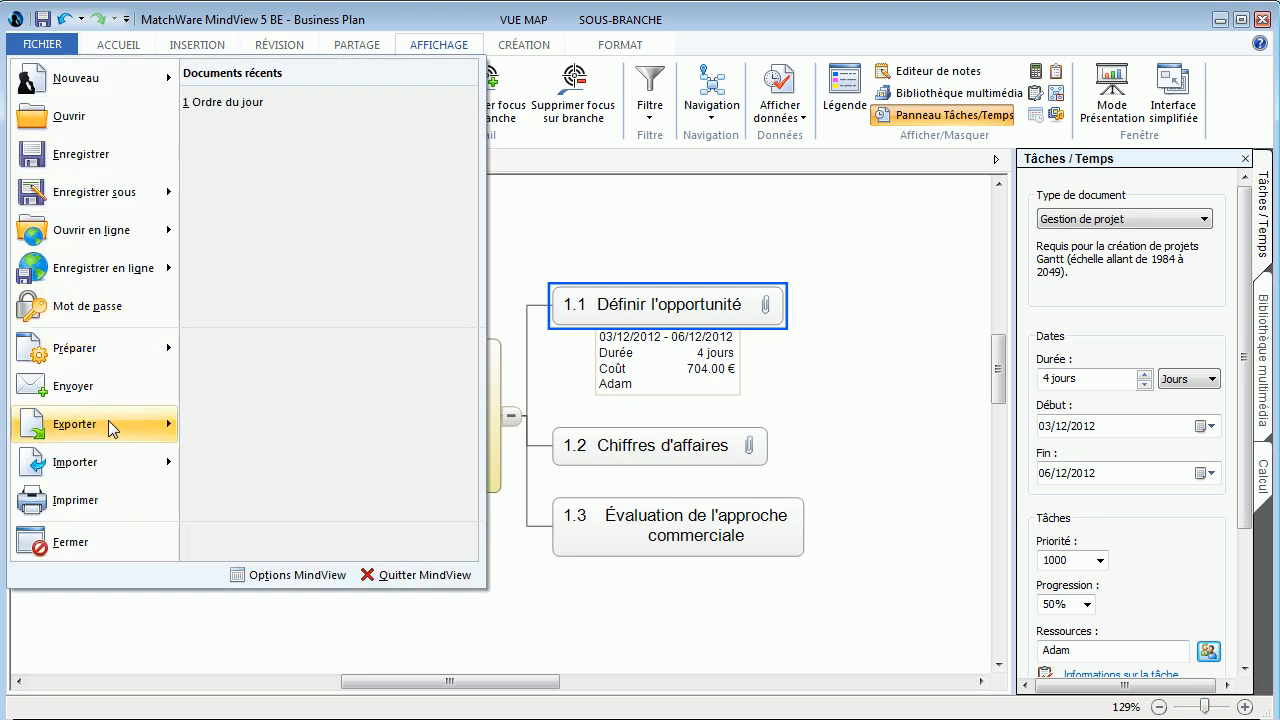
mouse_move(115, 421)
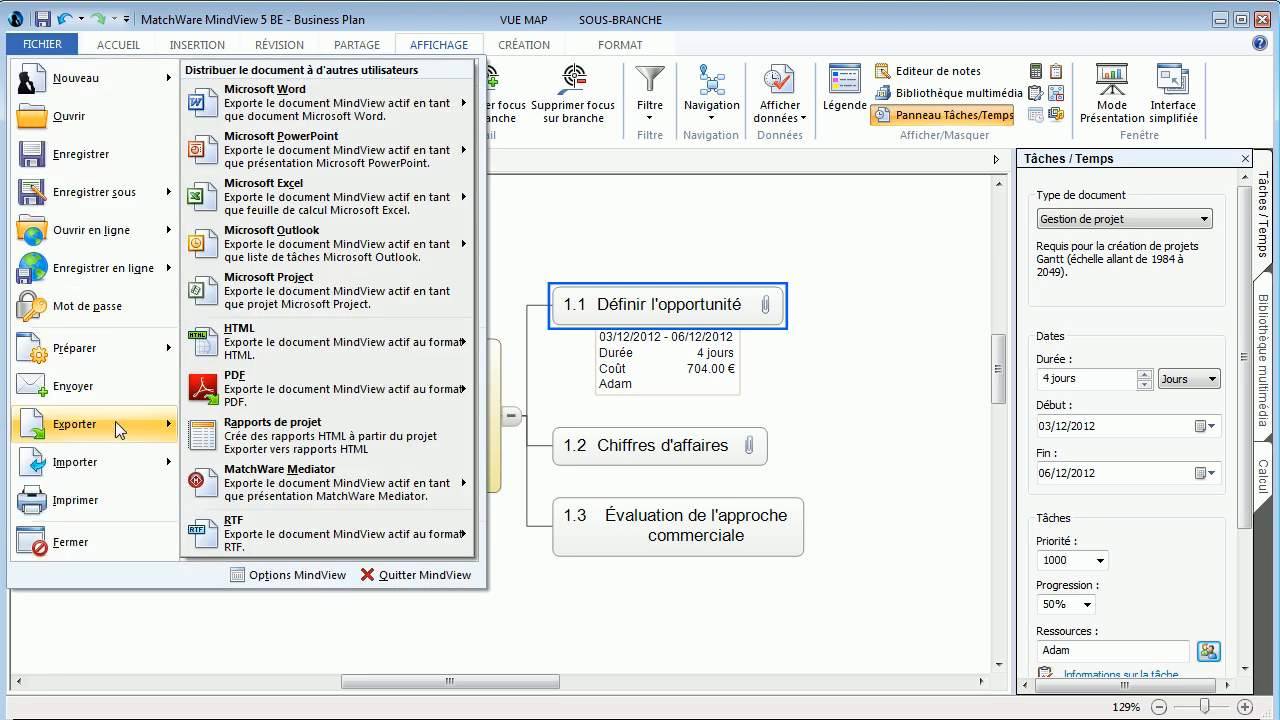
mouse_move(370, 265)
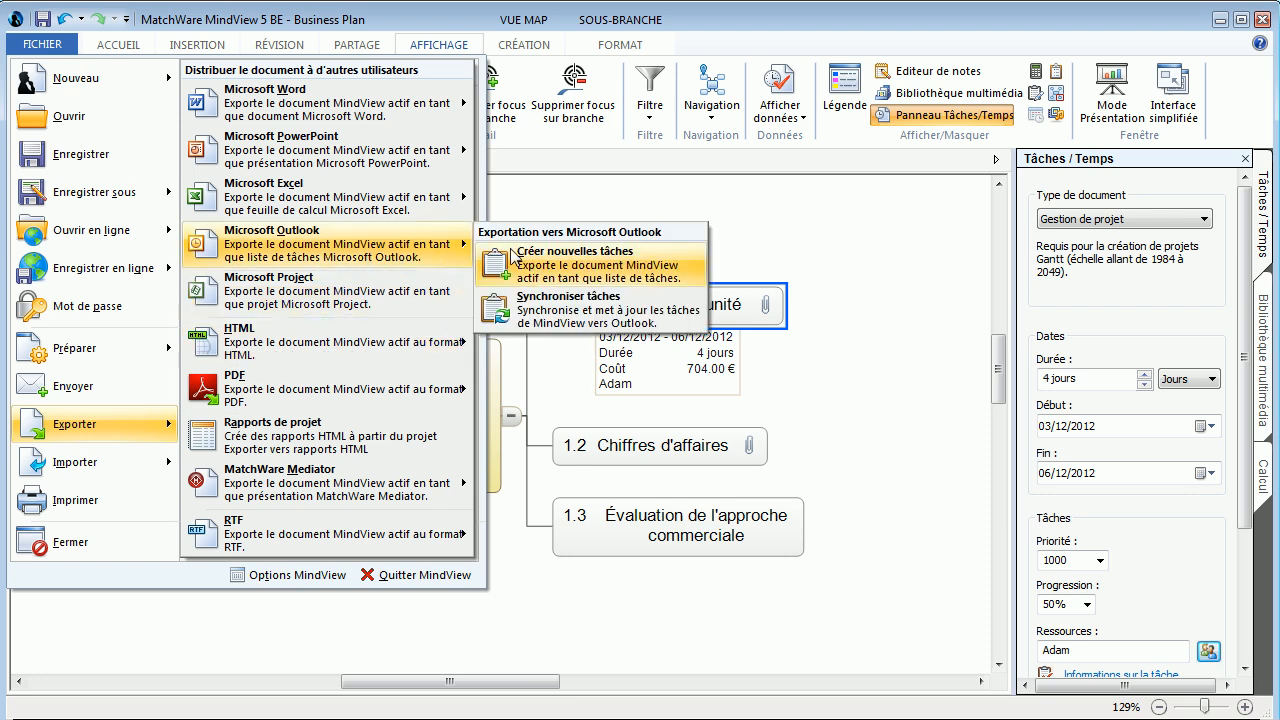
left_click(678, 261)
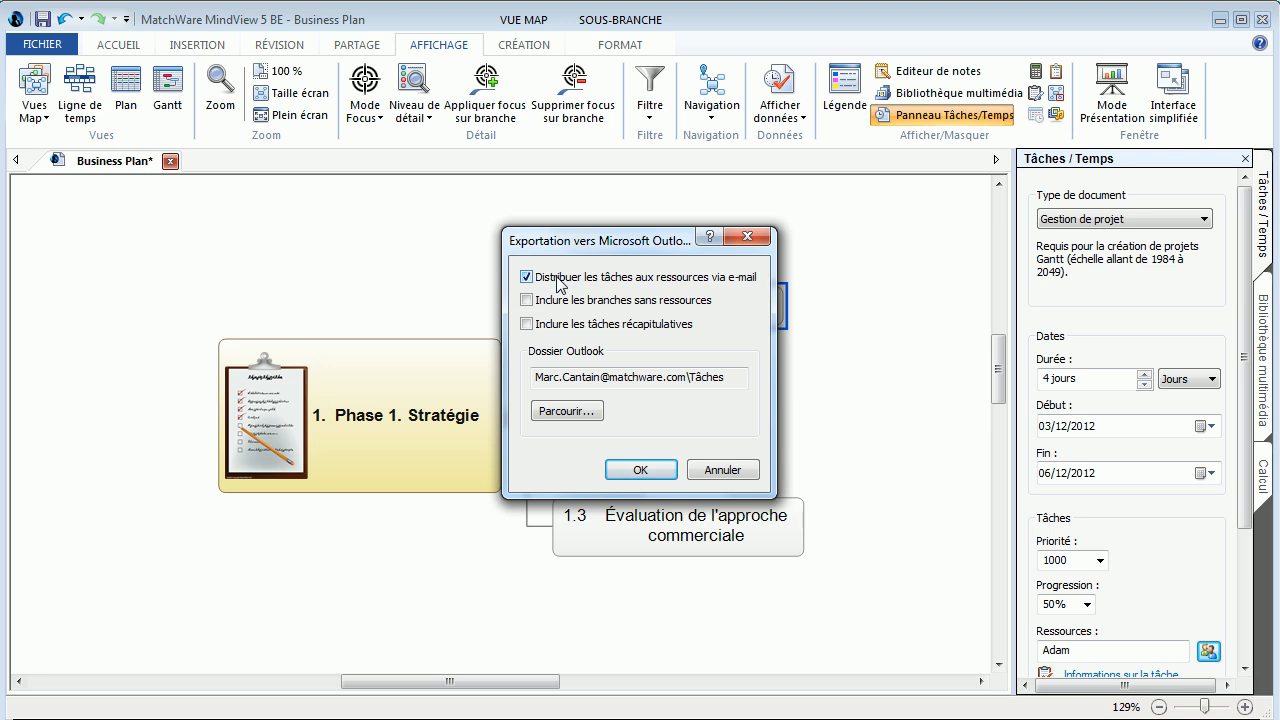
left_click(635, 473)
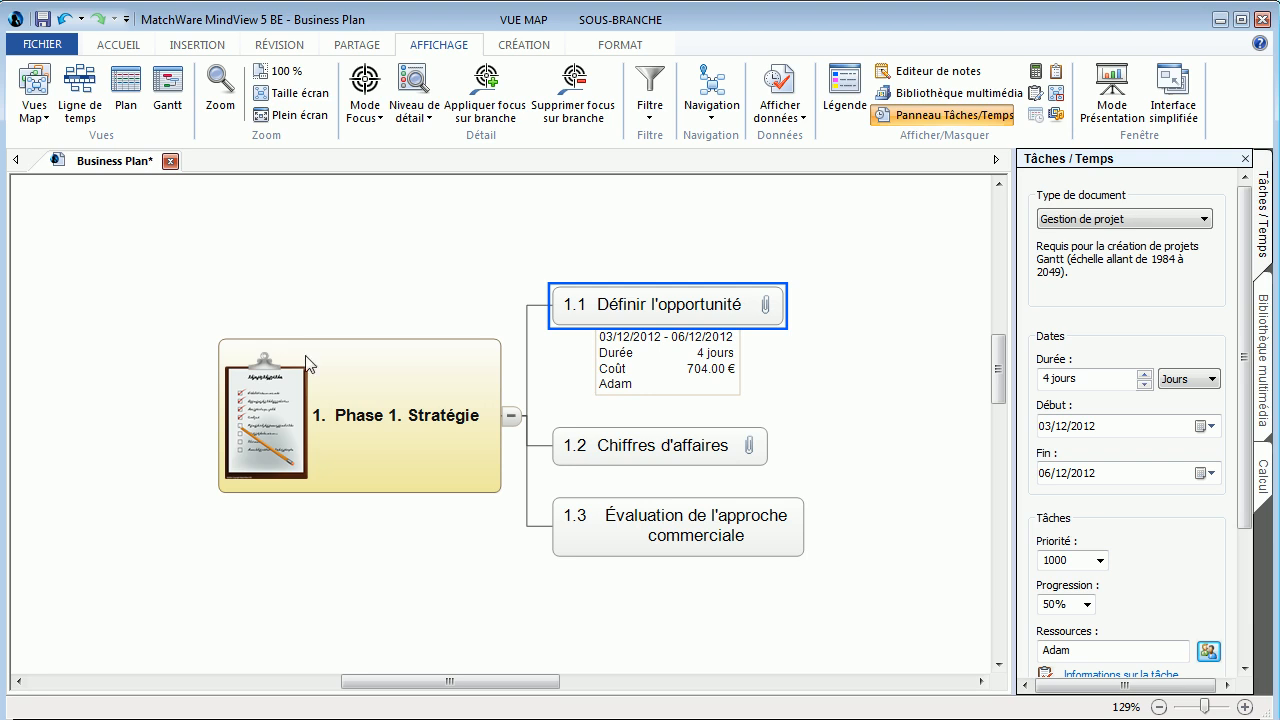
Synchronize the tasks from Microsoft Outlook back into the MindView project.
left_click(68, 50)
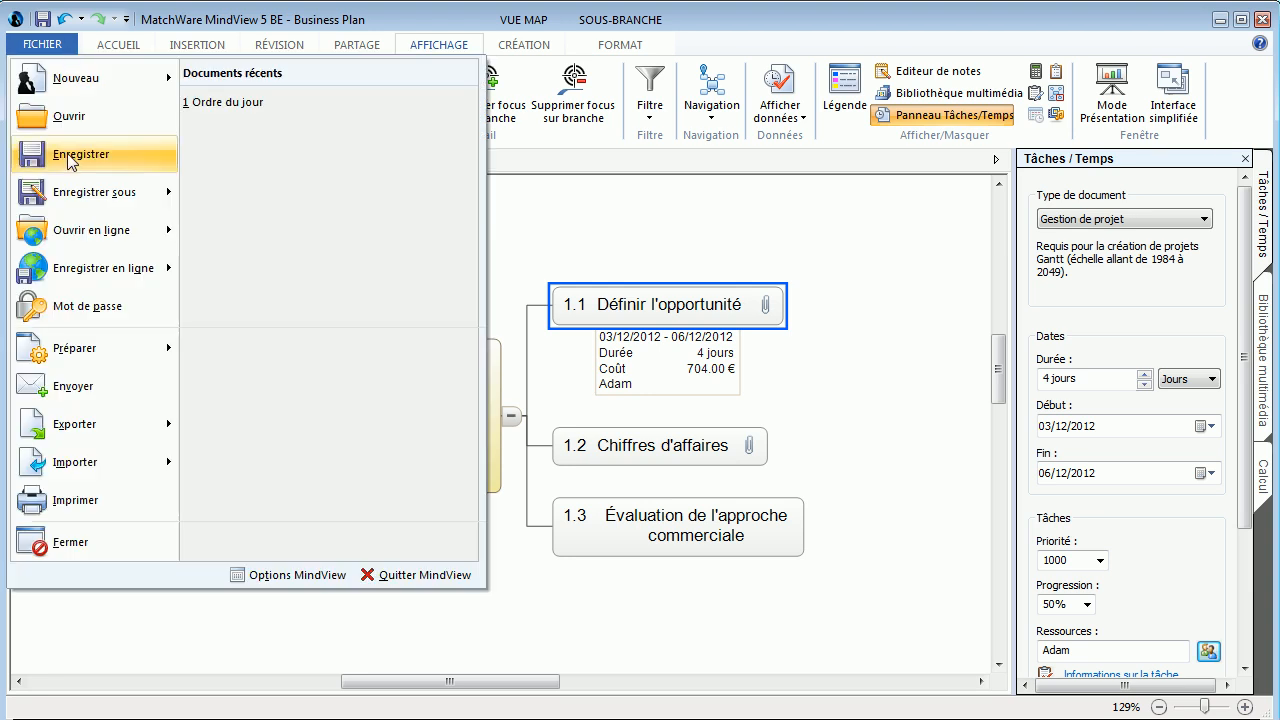
mouse_move(105, 463)
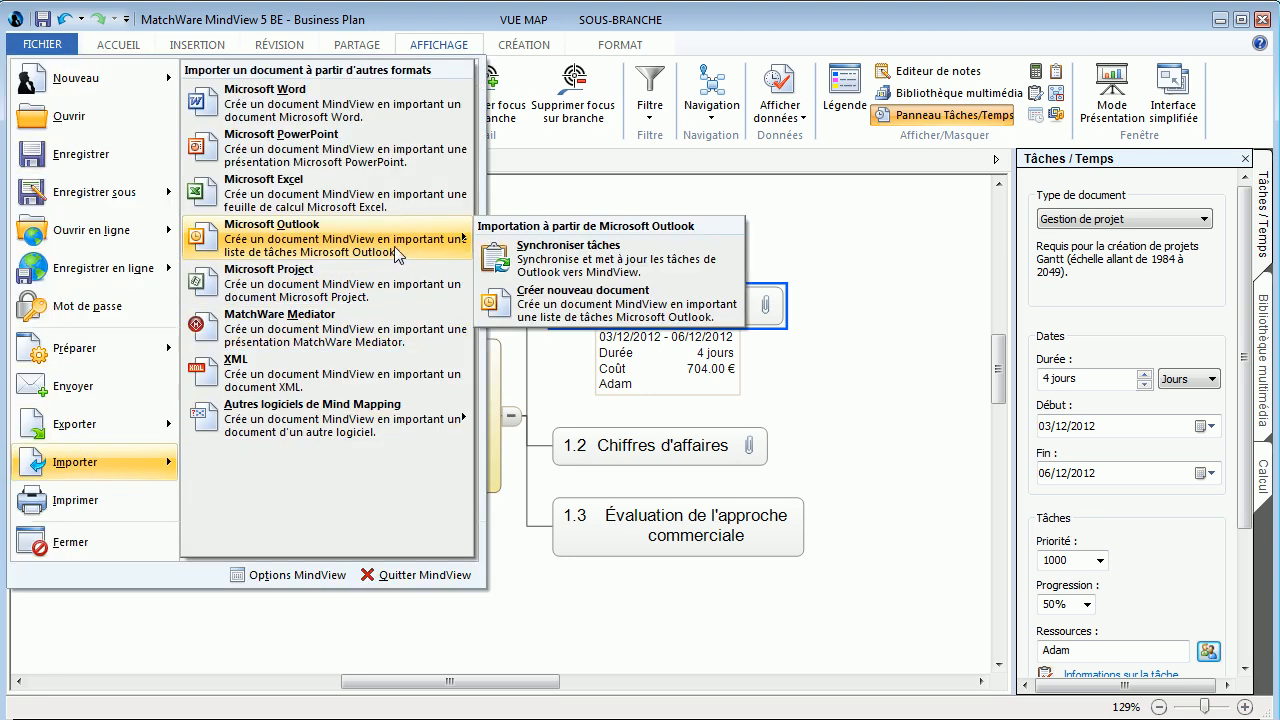
left_click(577, 258)
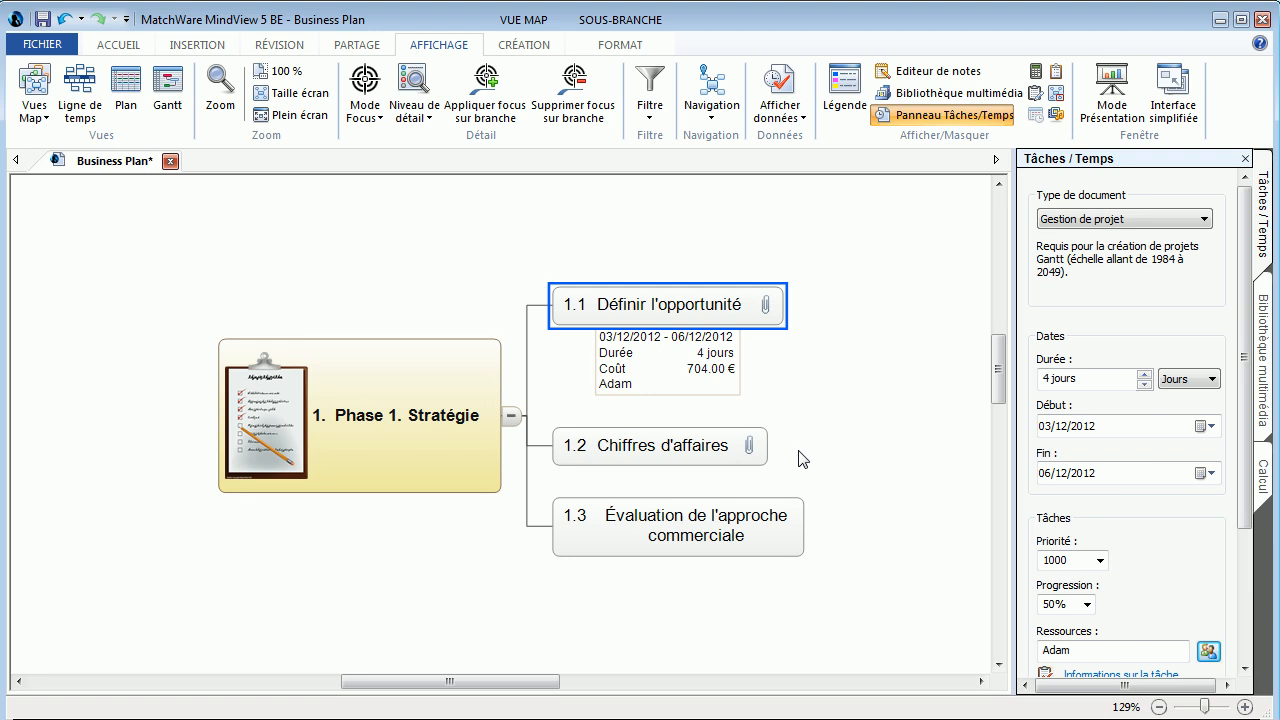
Show the Microsoft Outlook export options for the active document.
left_click(55, 47)
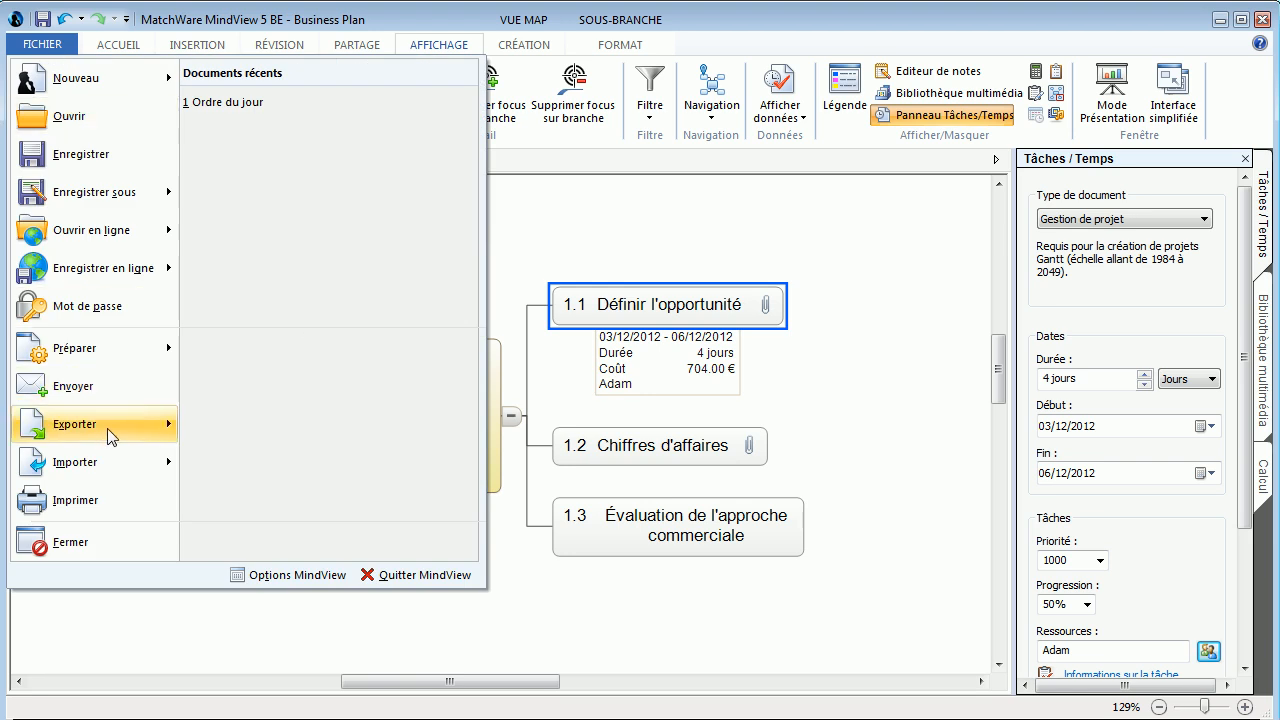
left_click(123, 427)
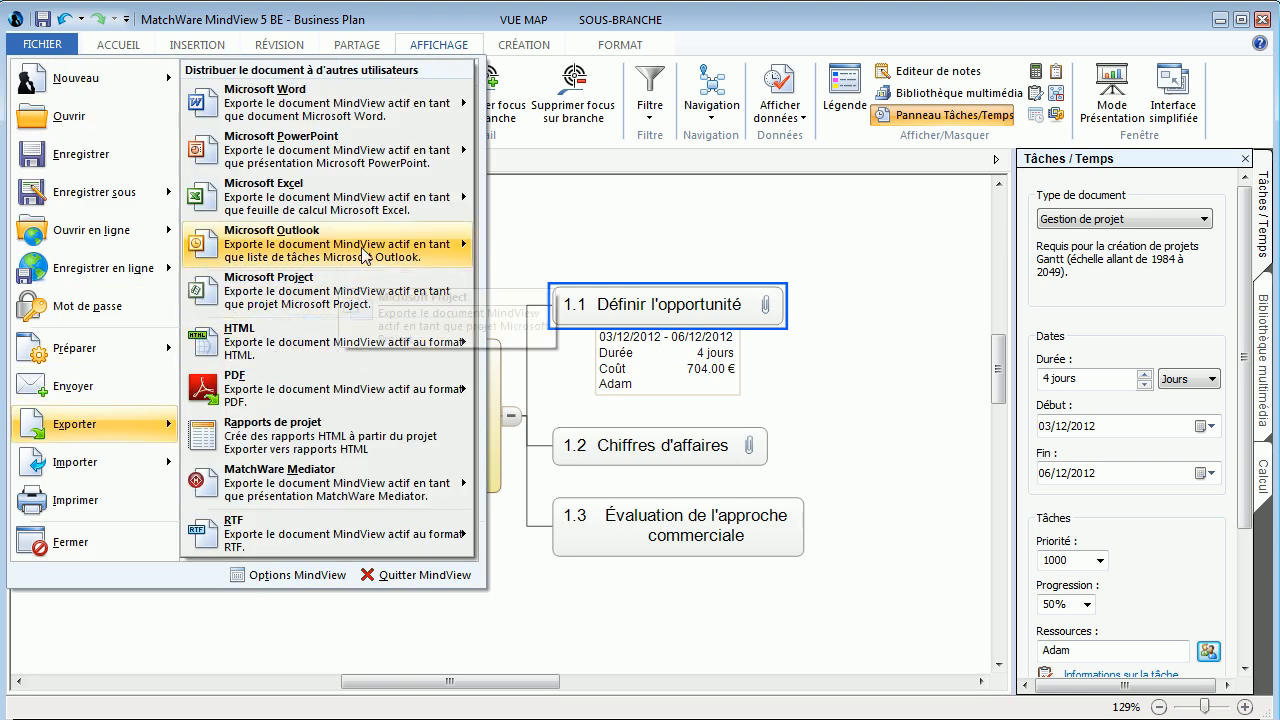
left_click(402, 250)
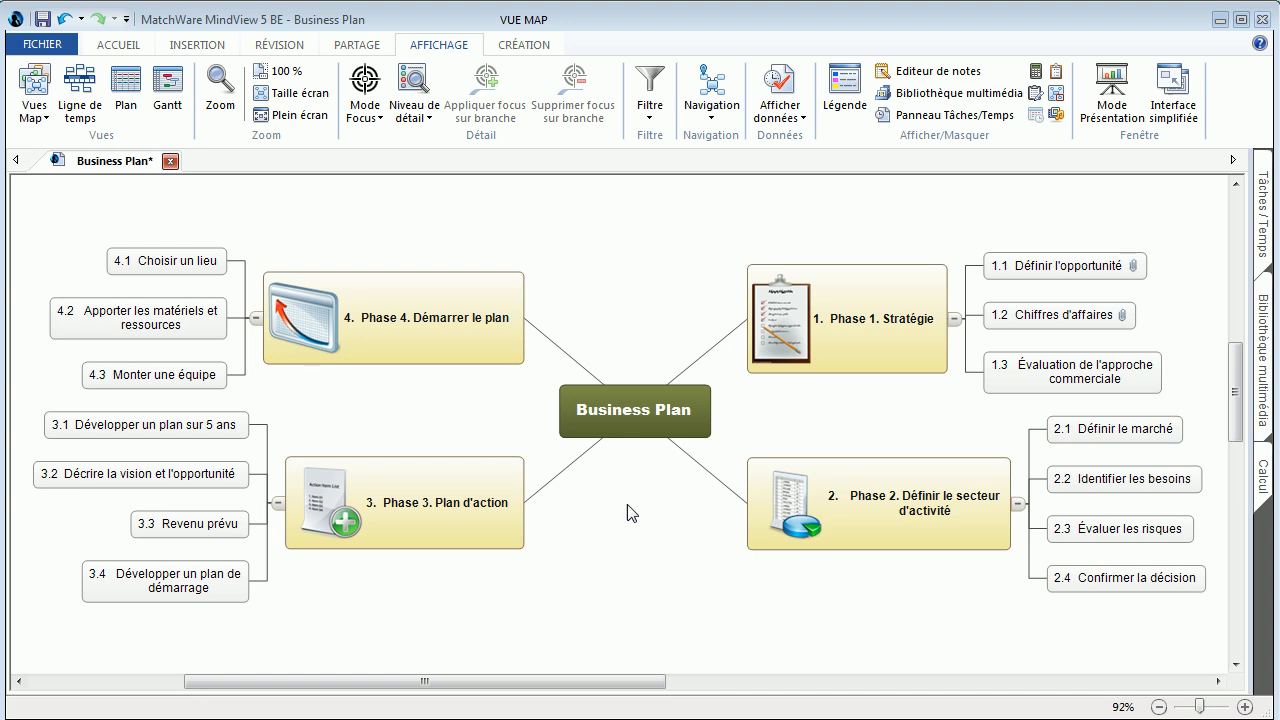
Start an advanced export of the Business Plan map to Microsoft Word with the Reposant template.
left_click(60, 48)
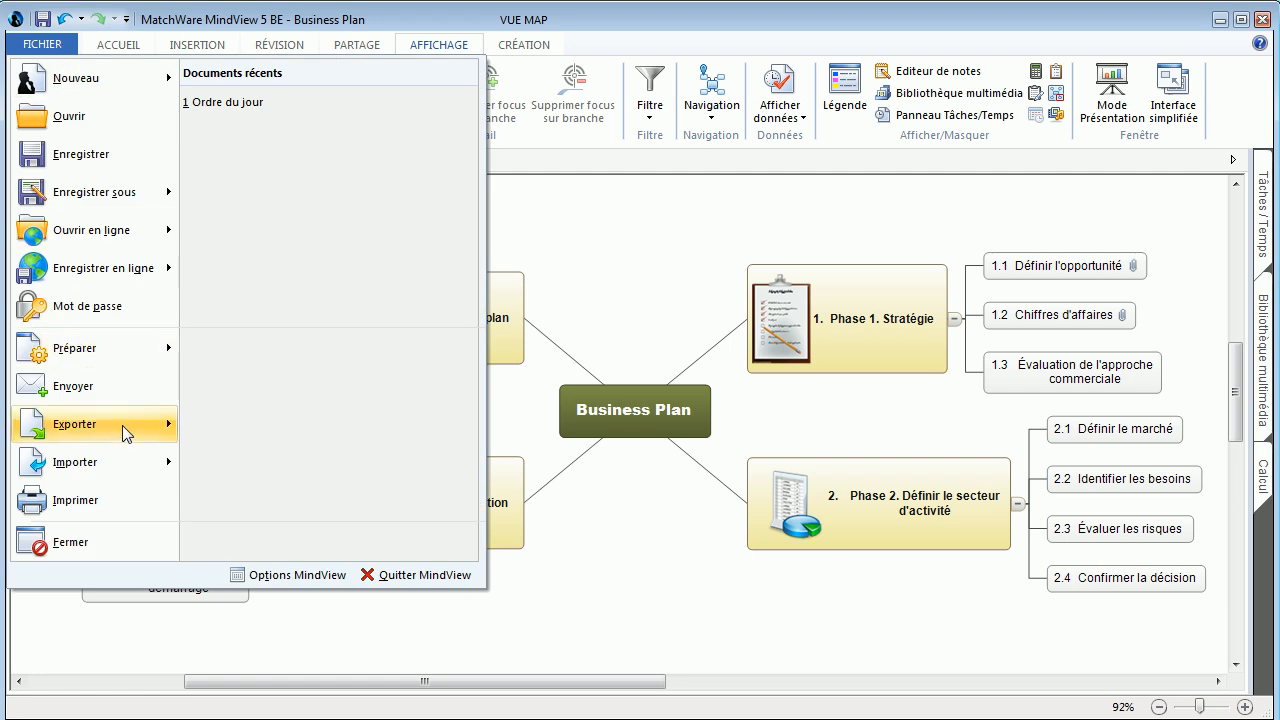
mouse_move(122, 426)
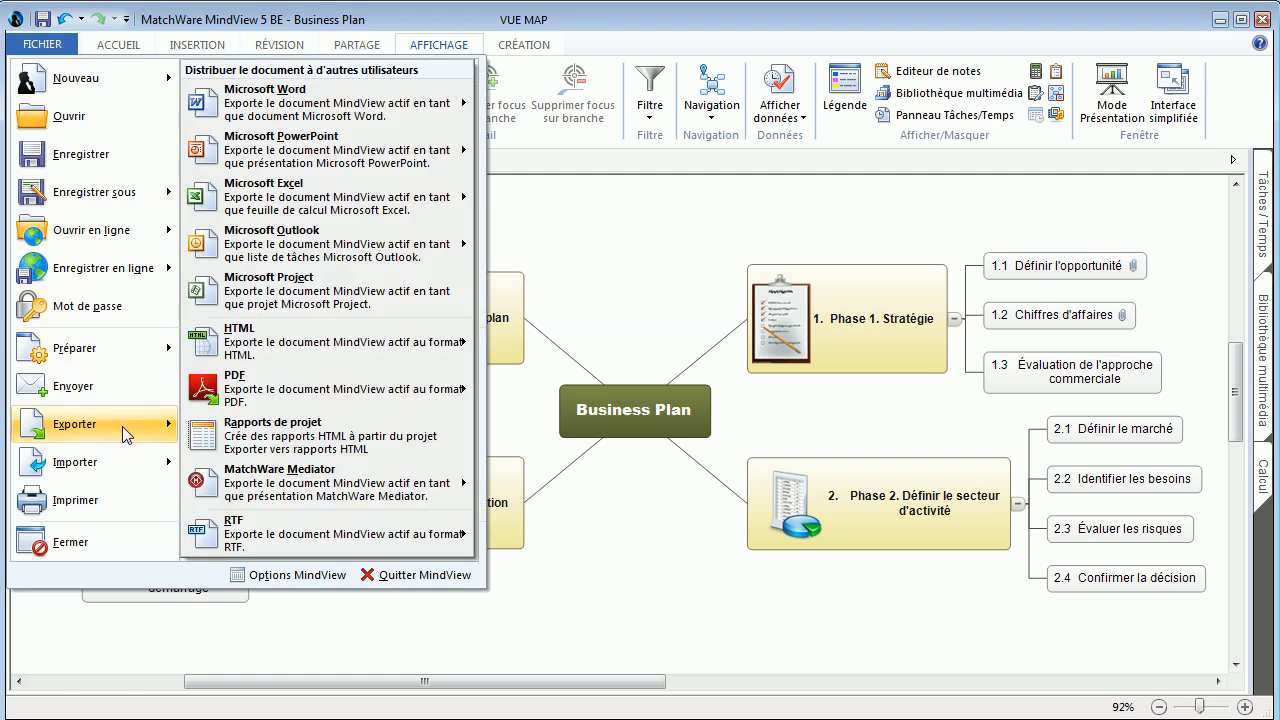
mouse_move(412, 102)
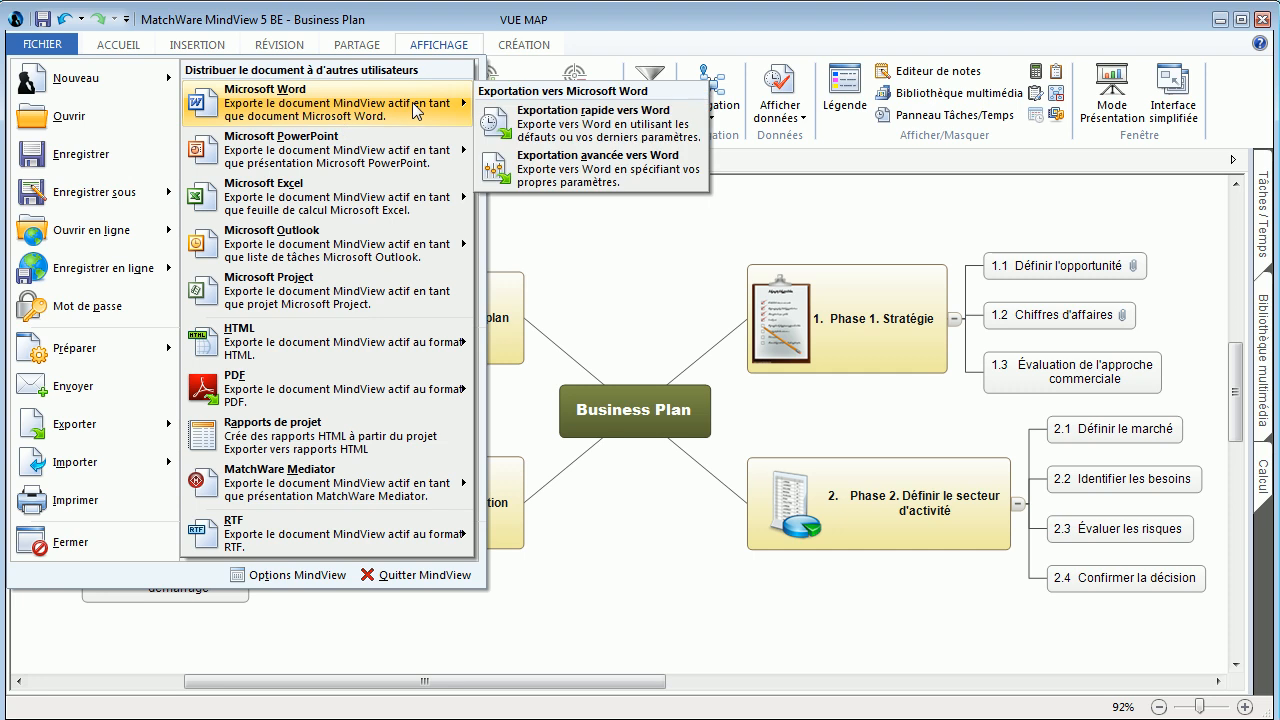
left_click(545, 172)
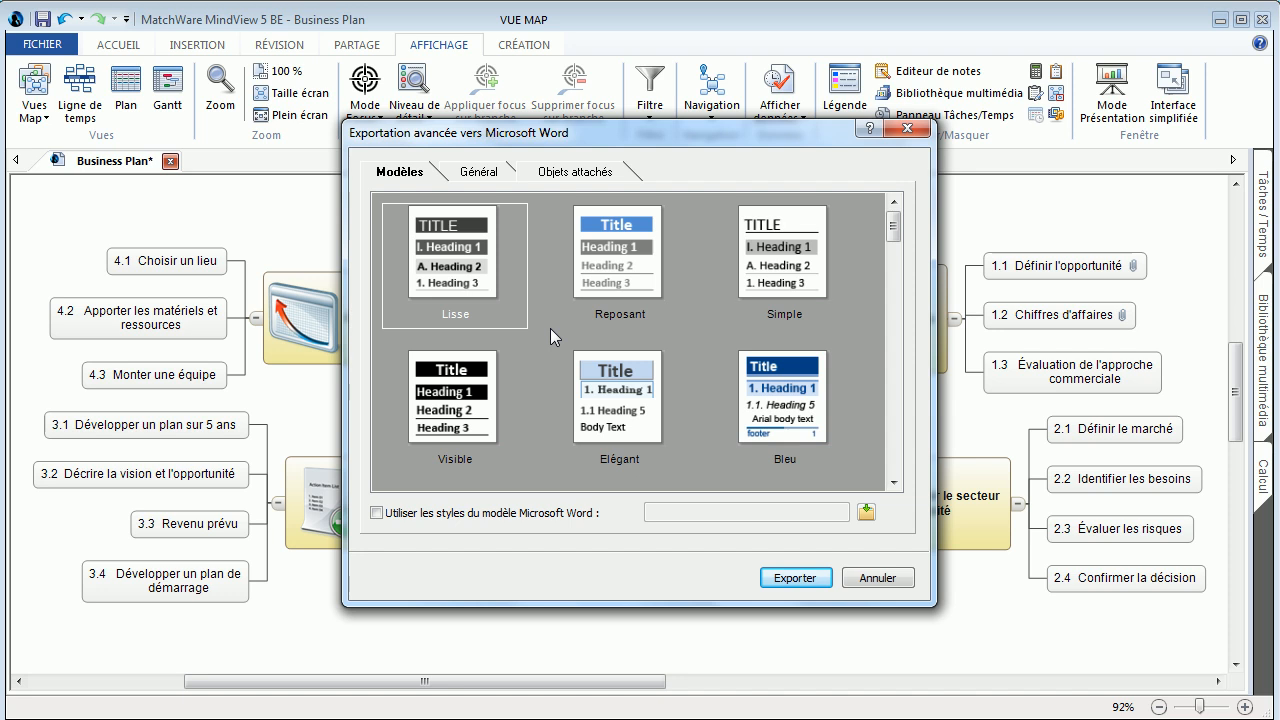
left_click(606, 255)
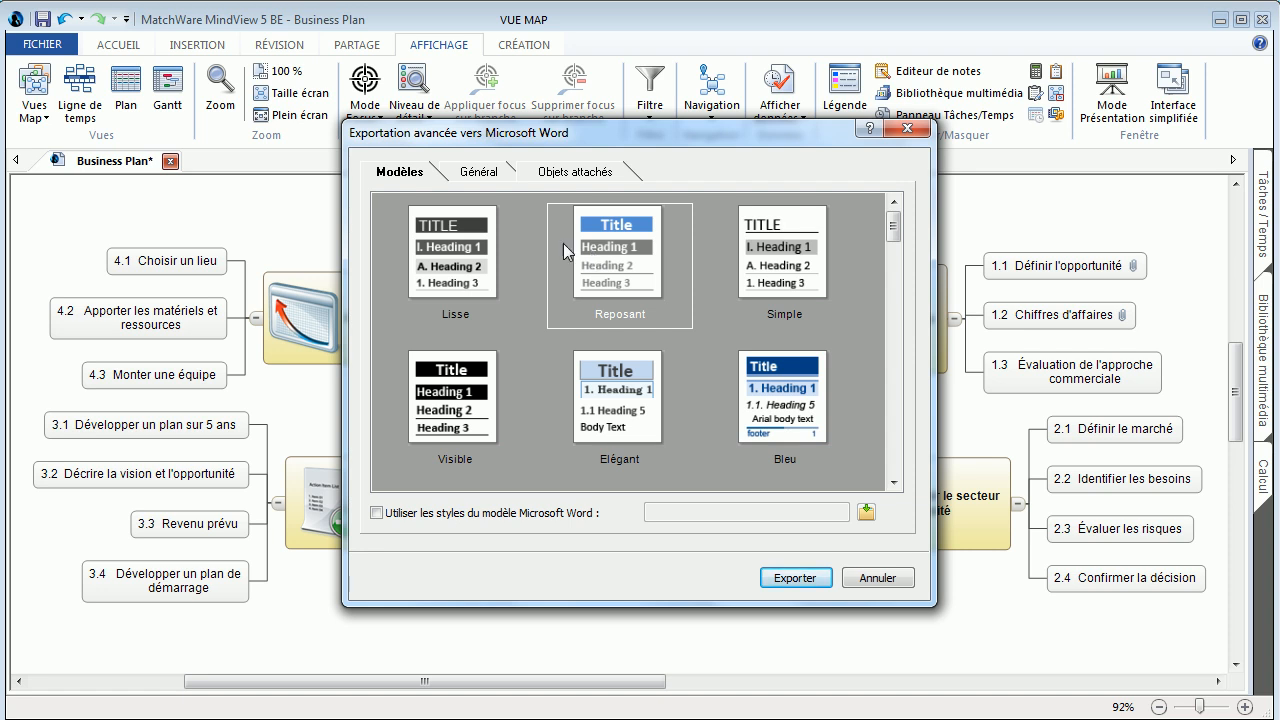
Exclude Commentaires, include Dates, Progression and Ressources, and export the map to Word.
left_click(487, 176)
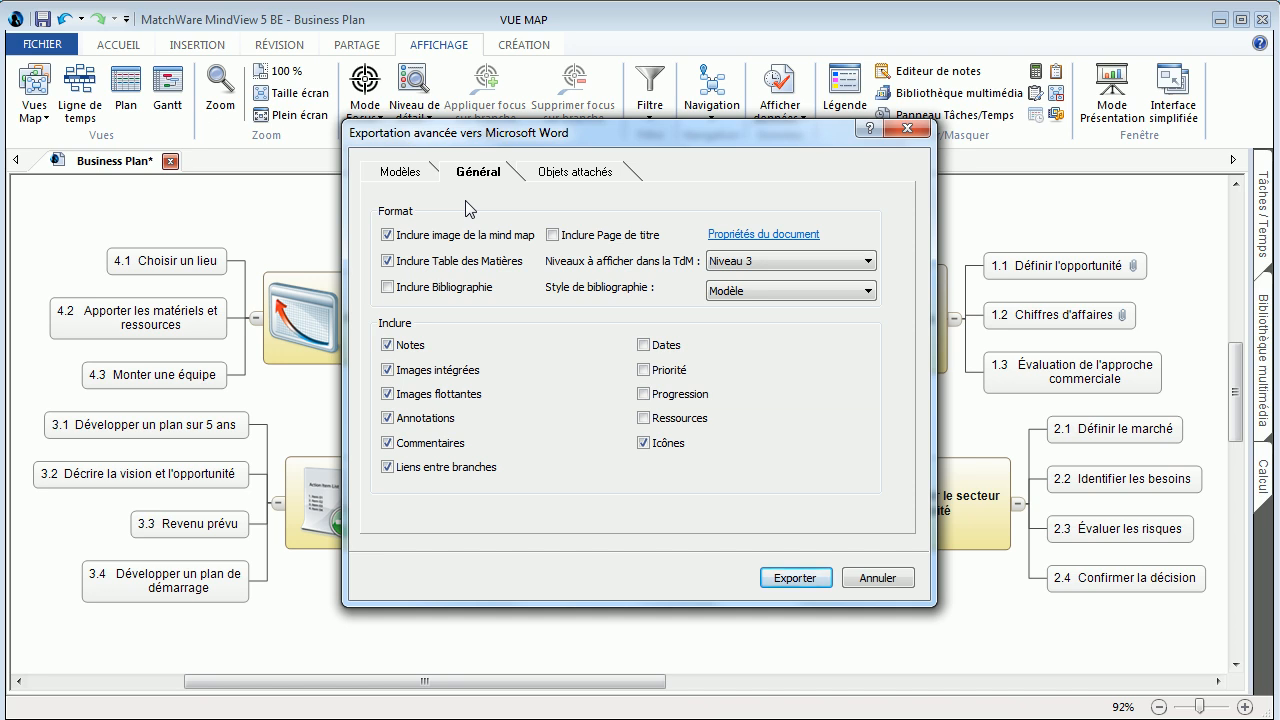
left_click(387, 446)
left_click(643, 346)
left_click(643, 394)
left_click(796, 585)
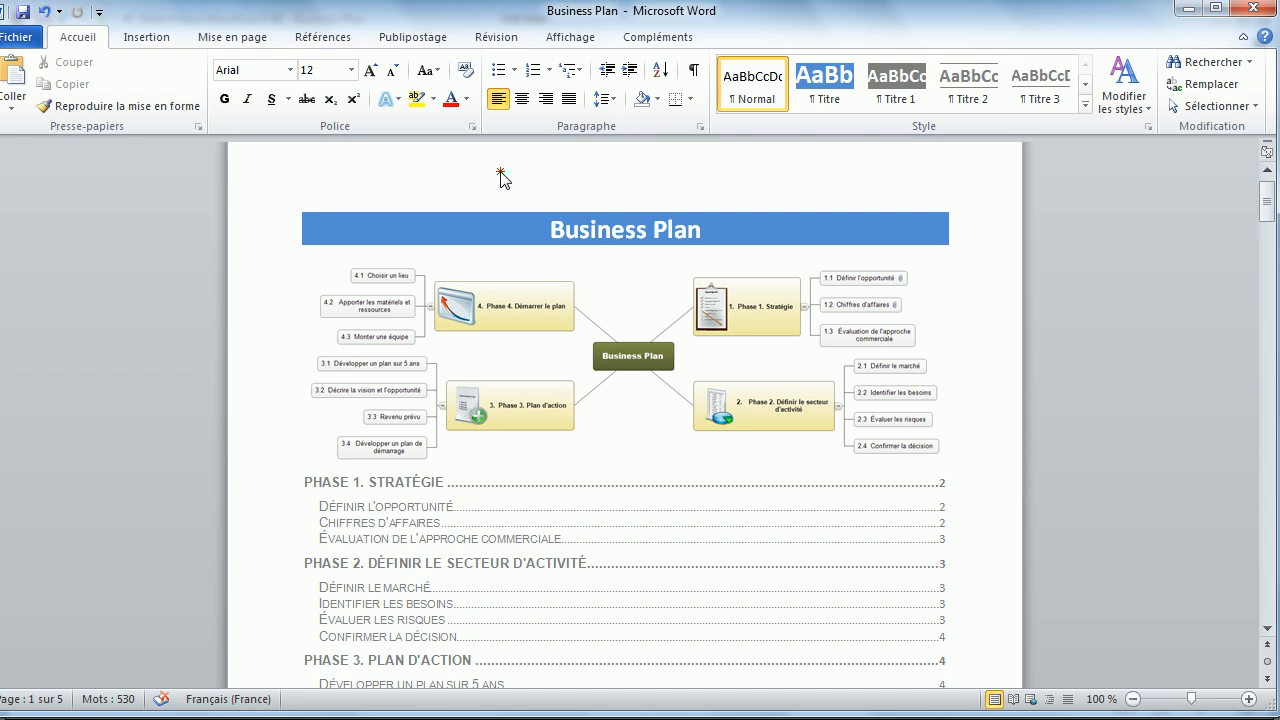
Look over the mind map image and table of contents in Word, and follow the Phase 1. Stratégie entry to its section.
left_click(511, 292)
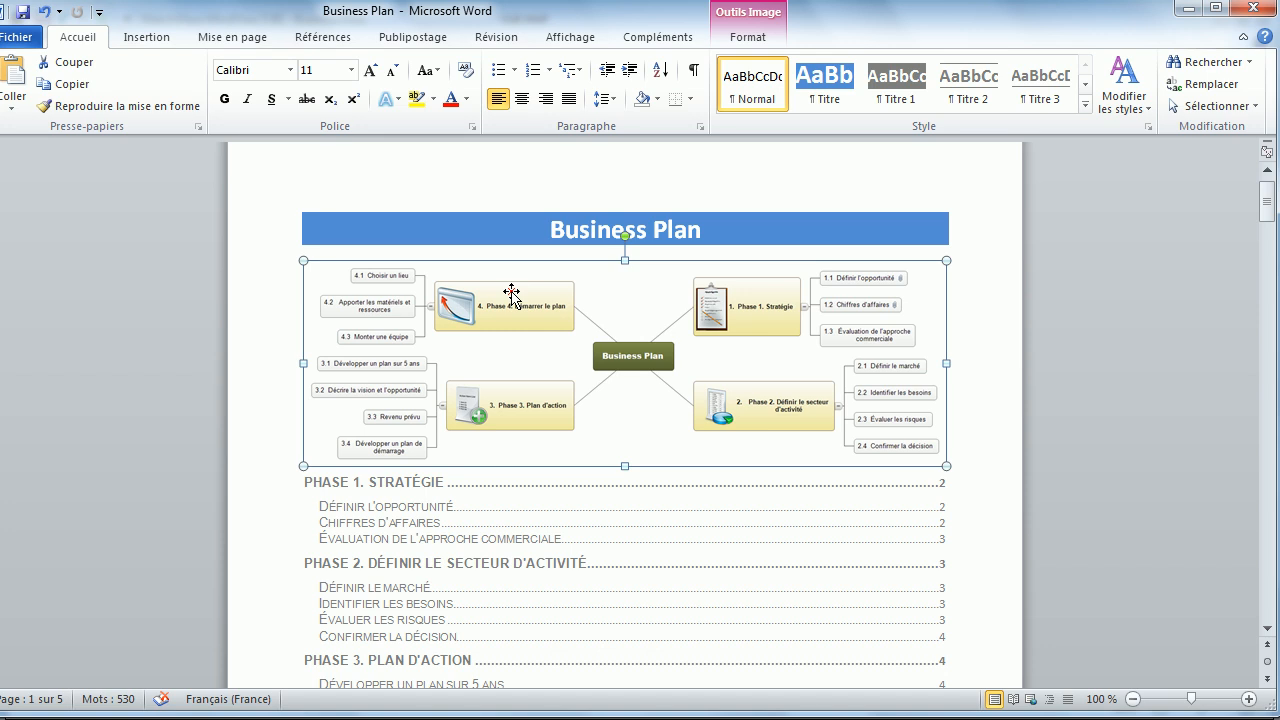
scroll(511, 292, "down", 2)
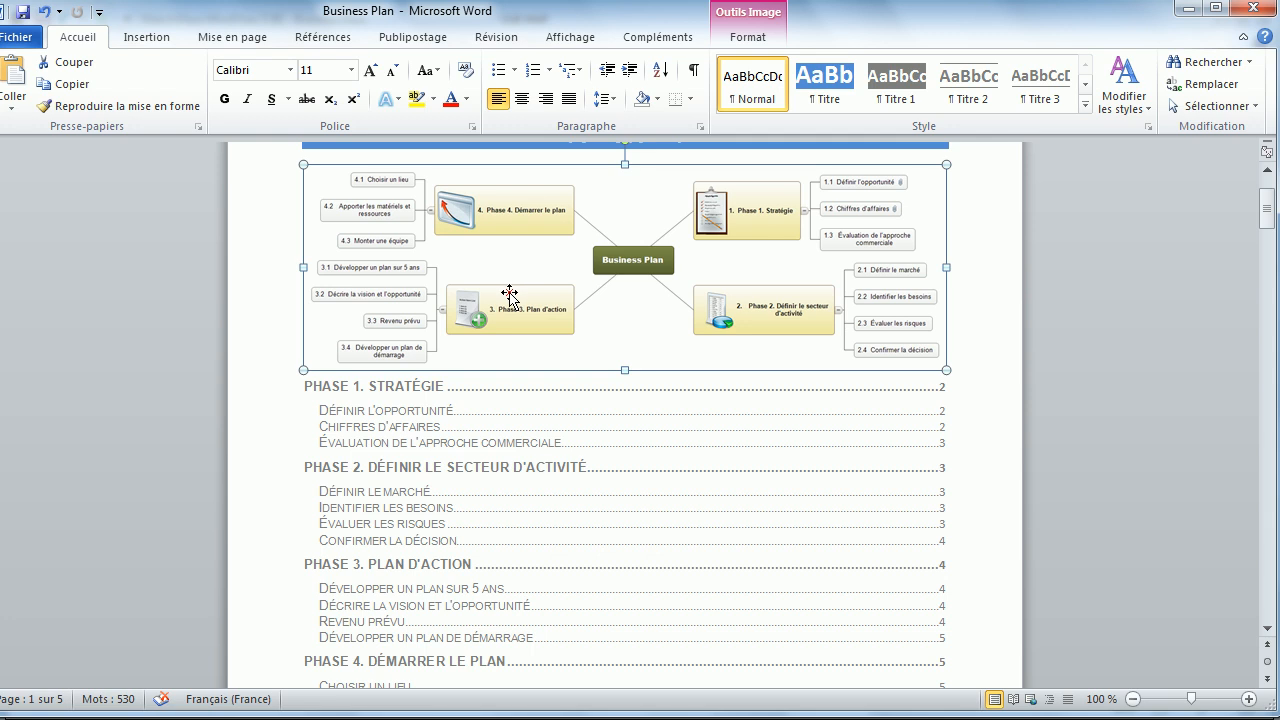
left_click(411, 389, "ctrl")
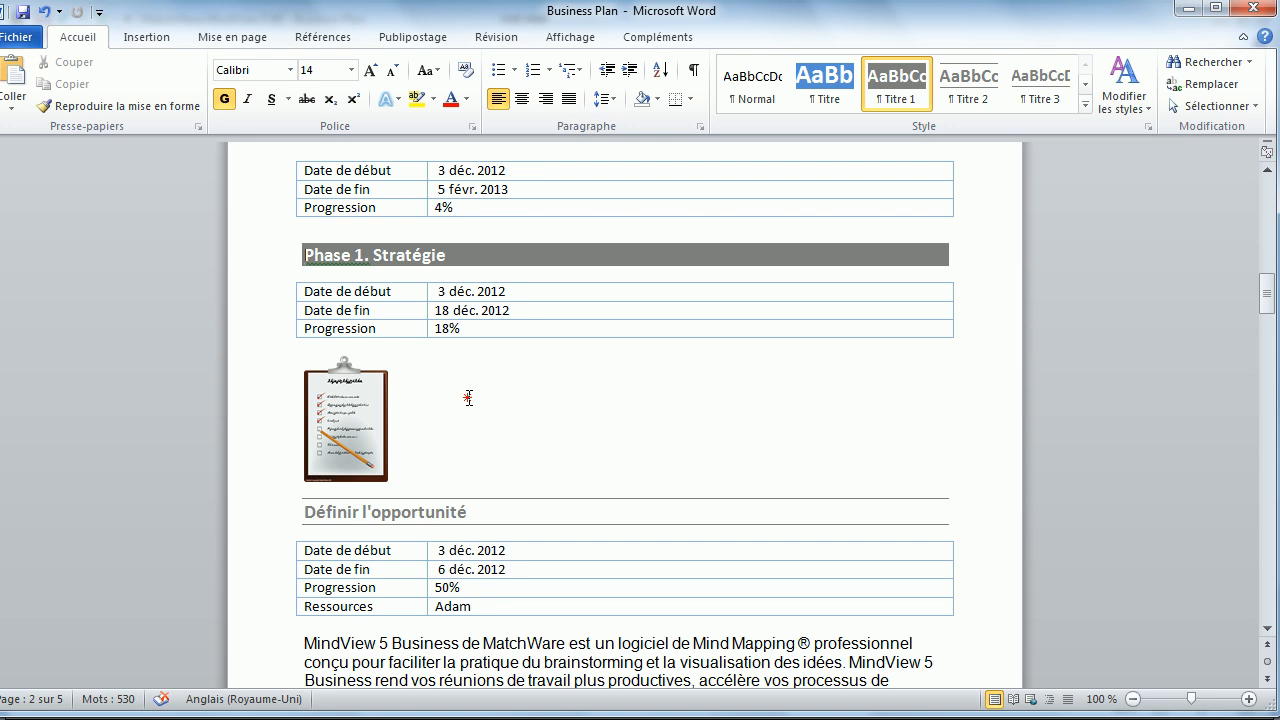
Review the image, task data and notes in the Phase 1. Stratégie section of the exported Word document.
scroll(468, 398, "down", 1)
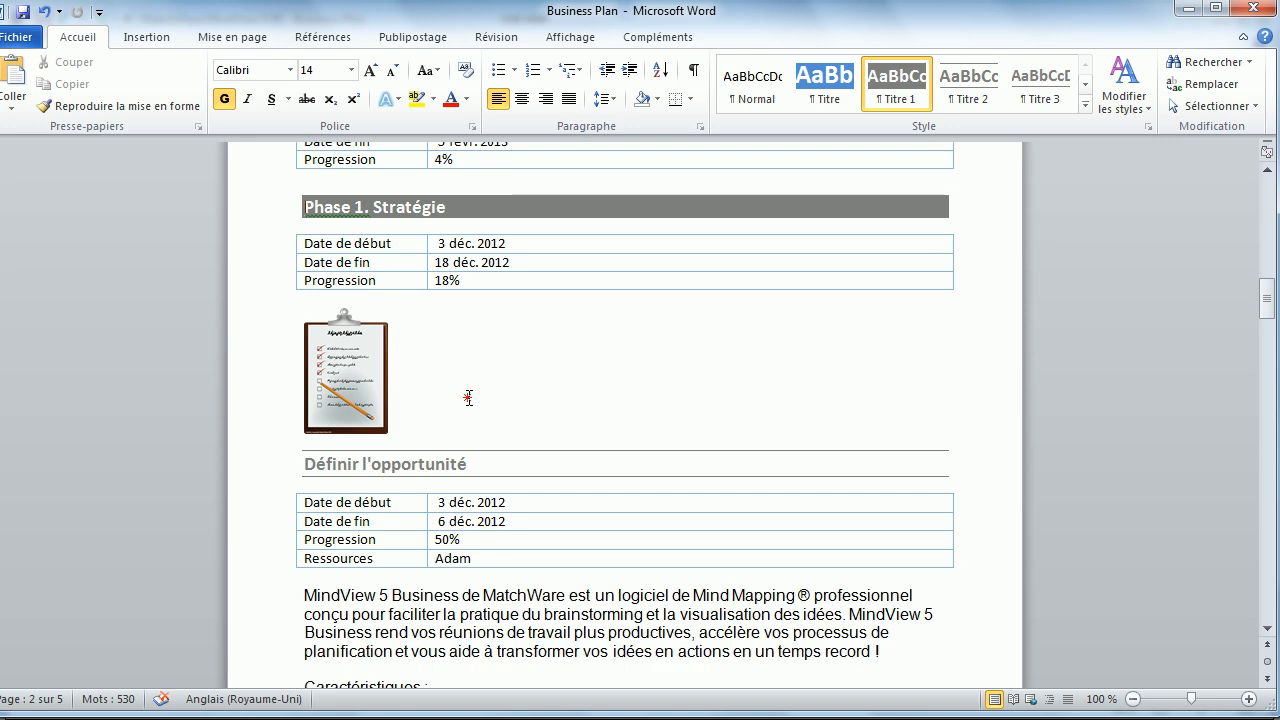
left_click(375, 389)
scroll(504, 388, "down", 1)
scroll(504, 388, "down", 4)
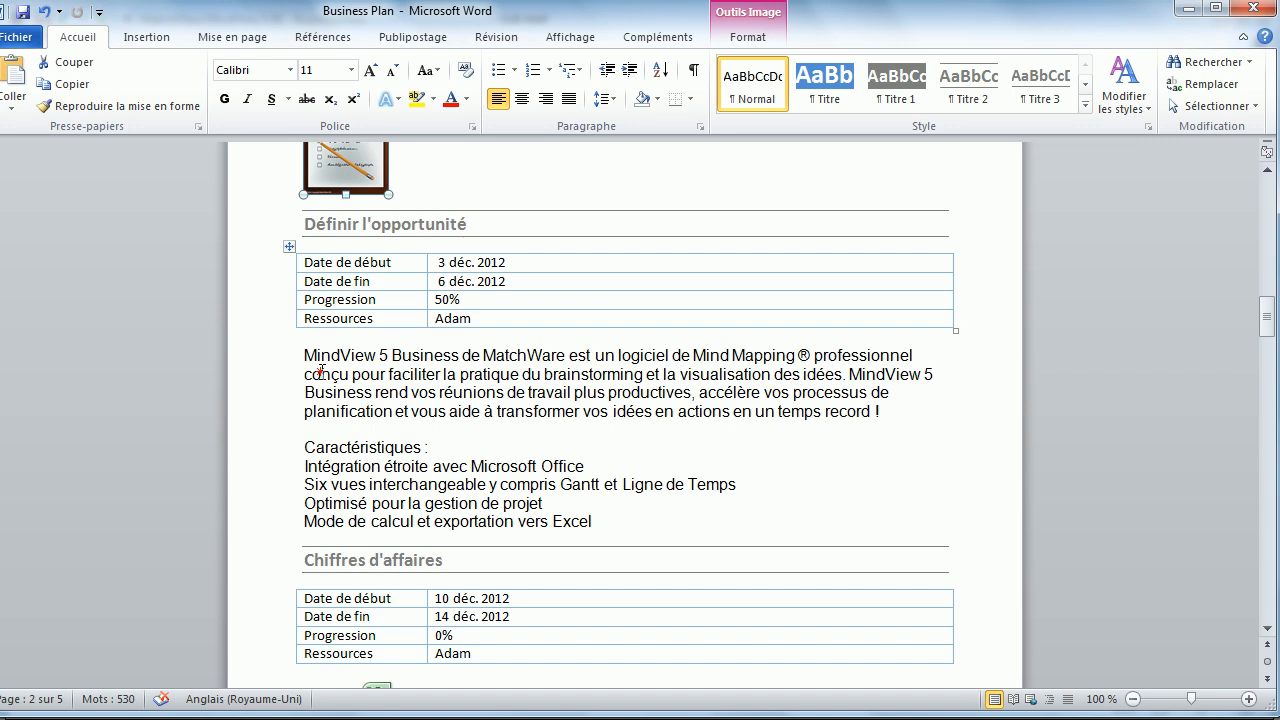
scroll(320, 371, "down", 5)
scroll(320, 372, "down", 2)
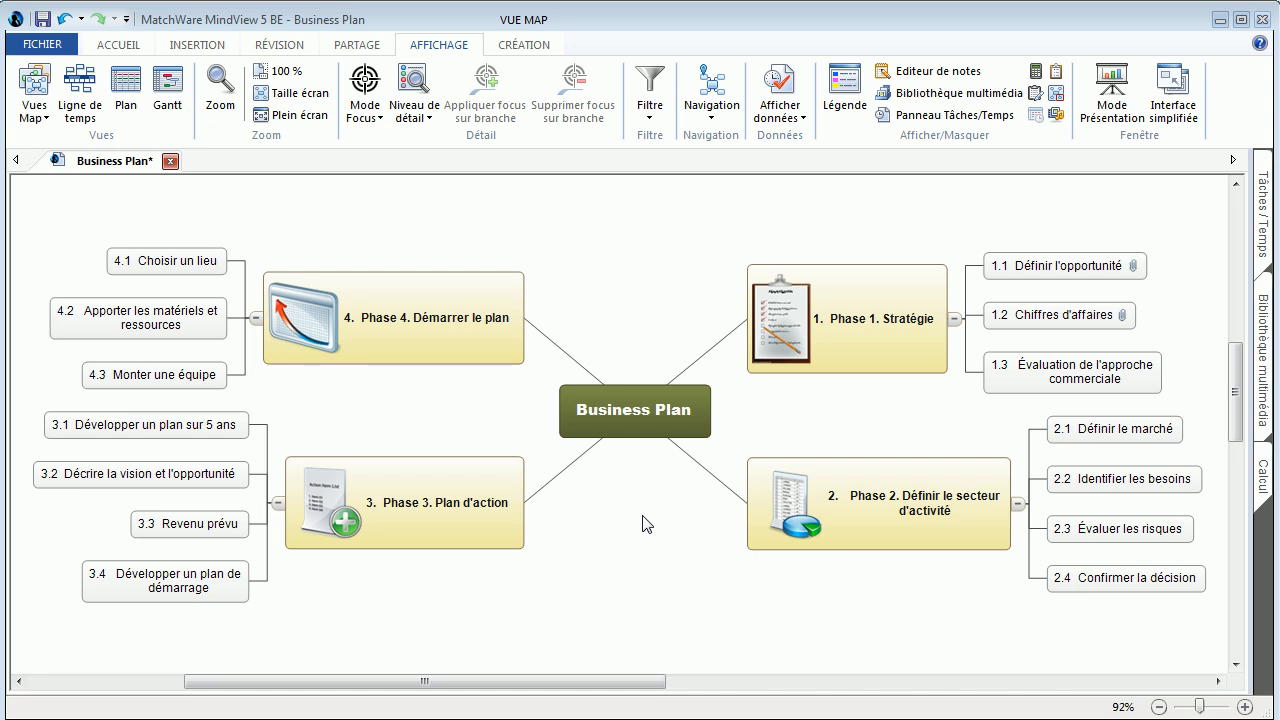
Export the map to PowerPoint through the advanced export with the Limpide template, and view the Phase 1. Stratégie and Définir l'opportunité slides.
left_click(62, 42)
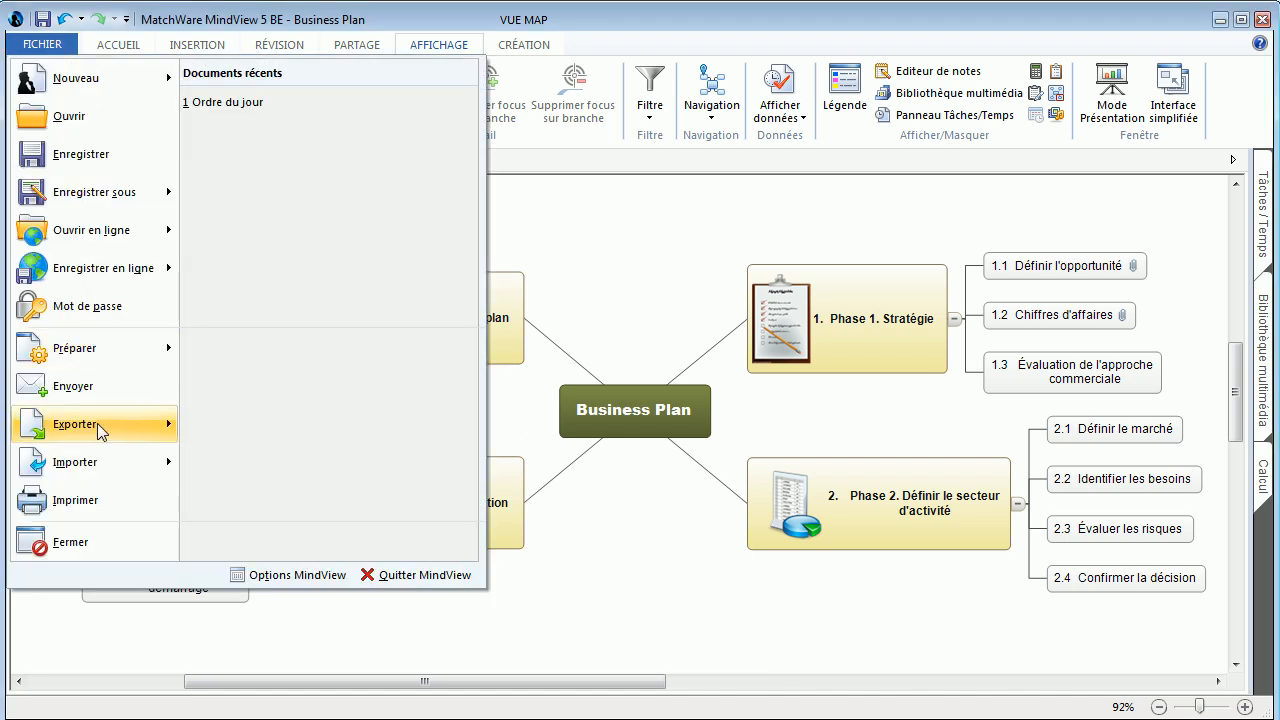
mouse_move(97, 423)
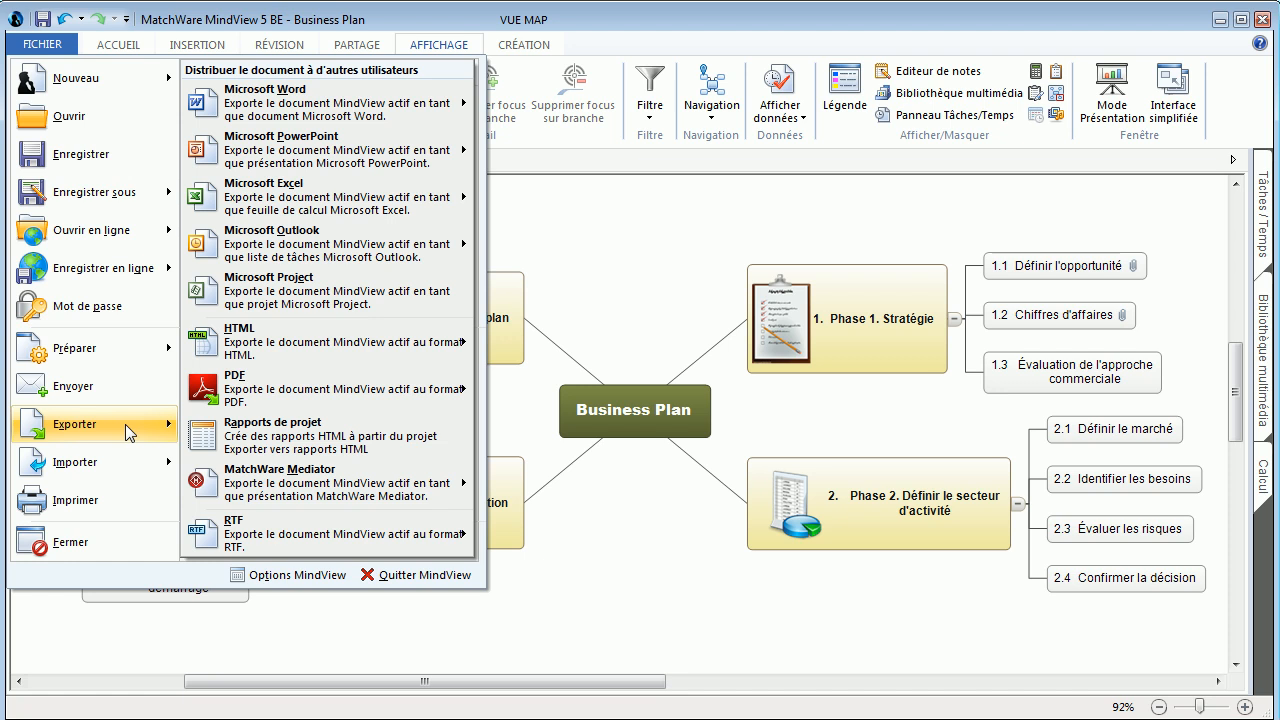
mouse_move(376, 152)
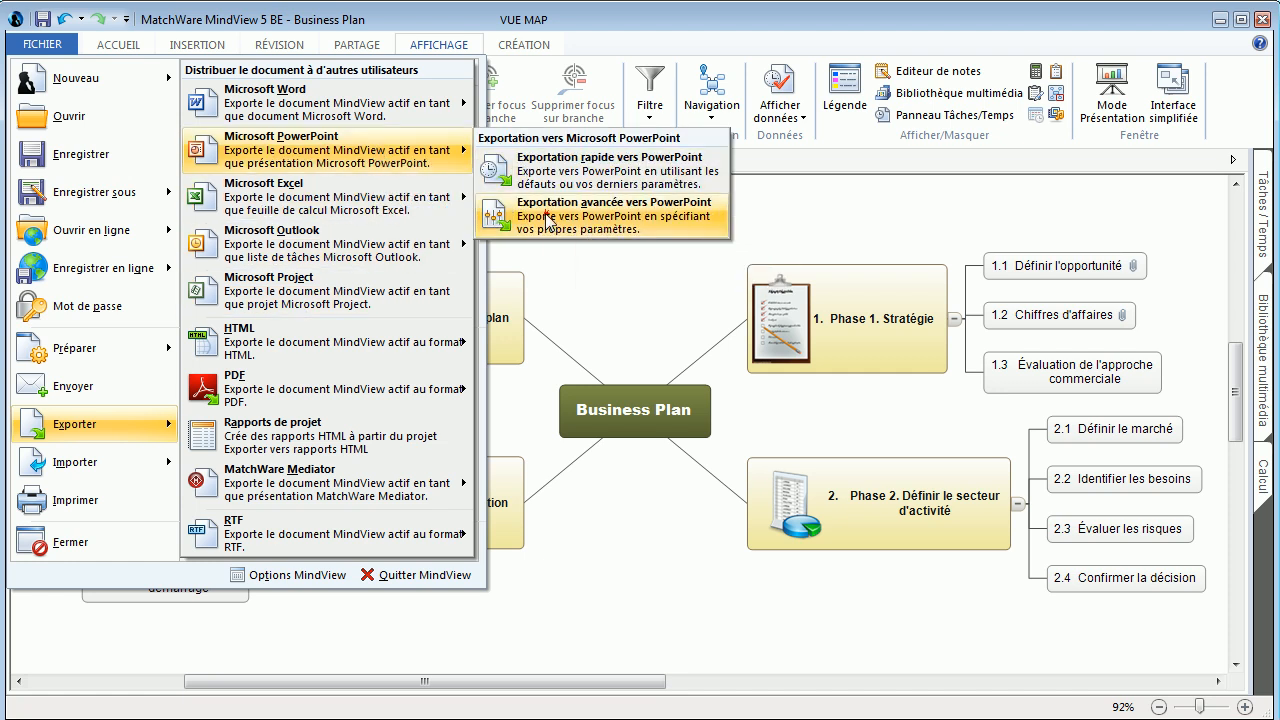
left_click(548, 220)
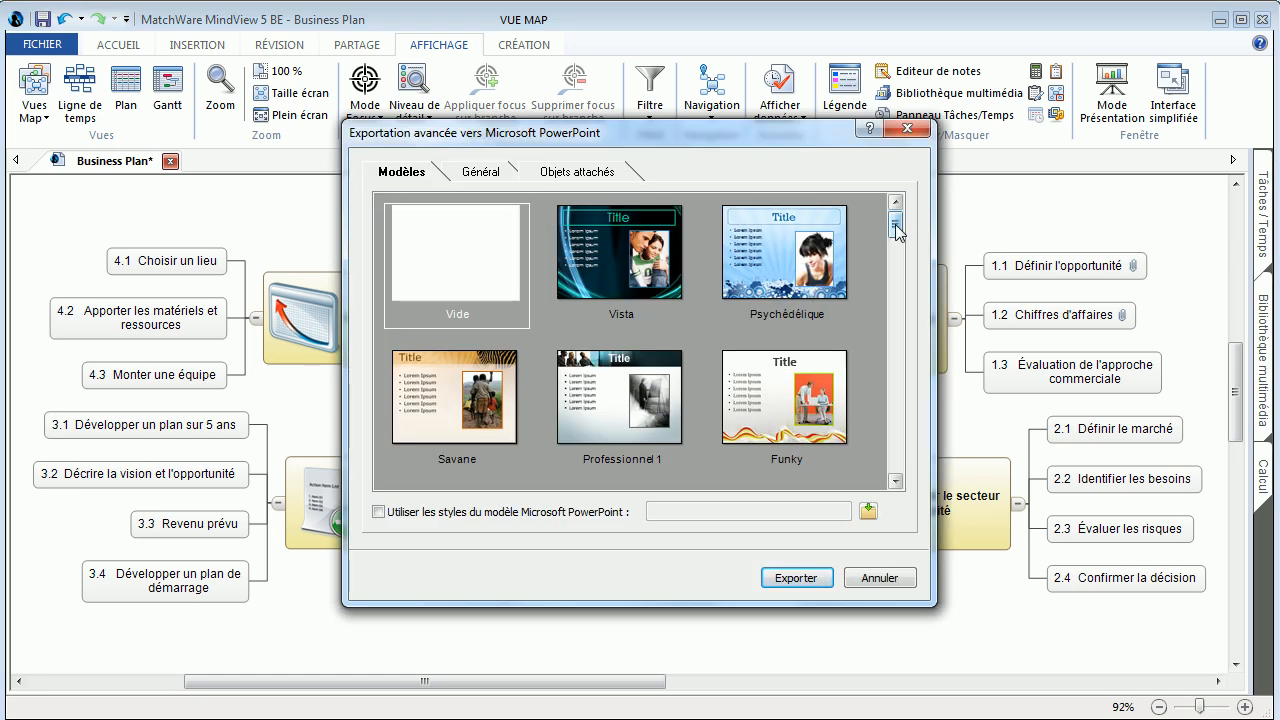
left_click_drag(895, 224, 896, 312)
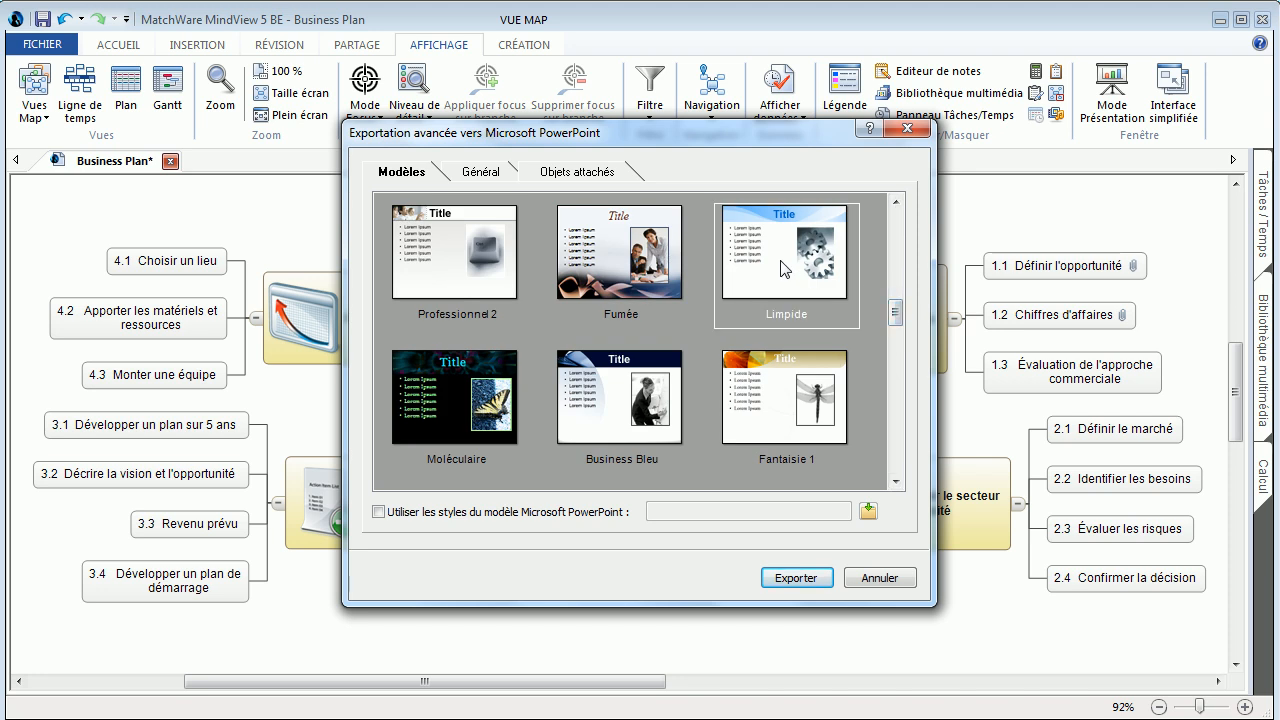
left_click(790, 578)
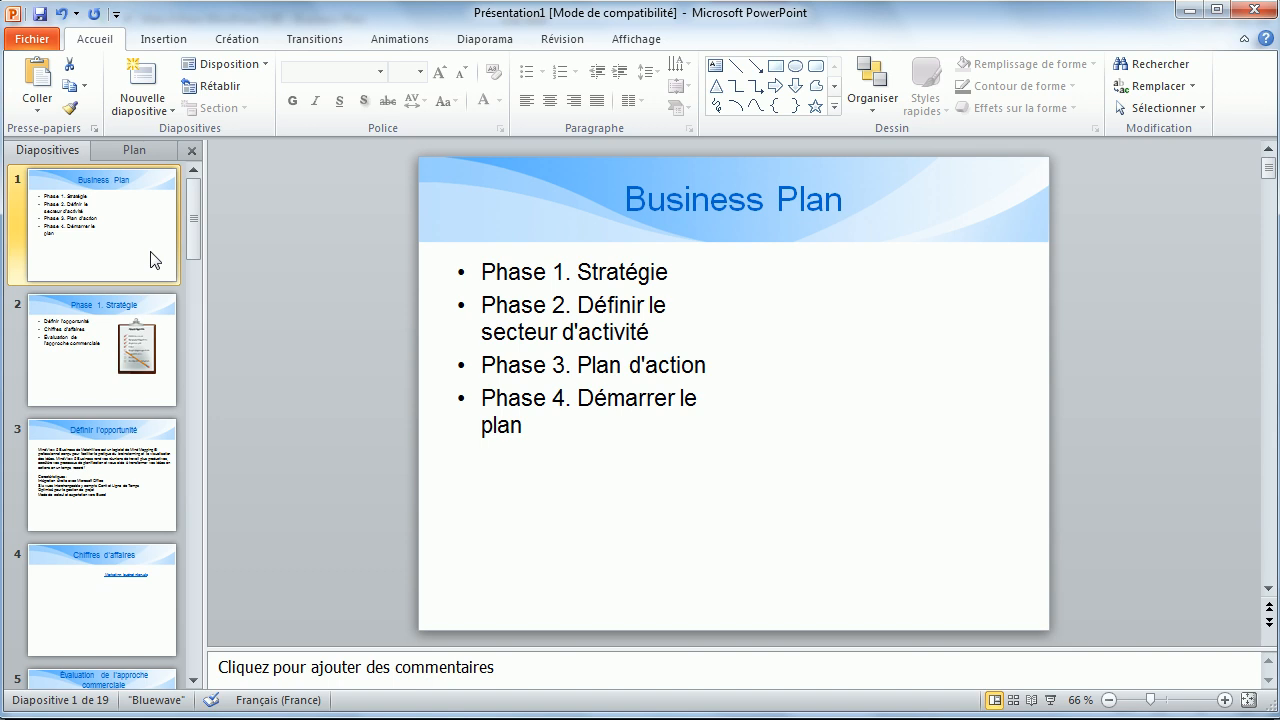
left_click(101, 350)
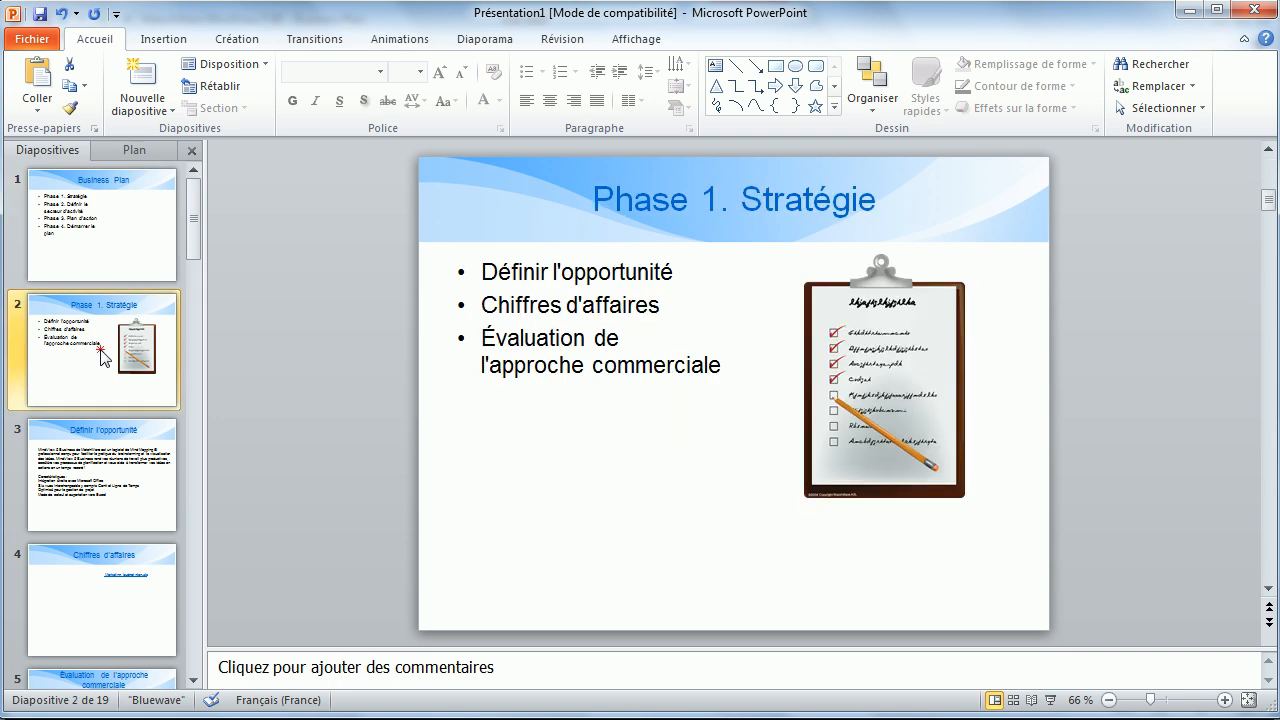
left_click(105, 468)
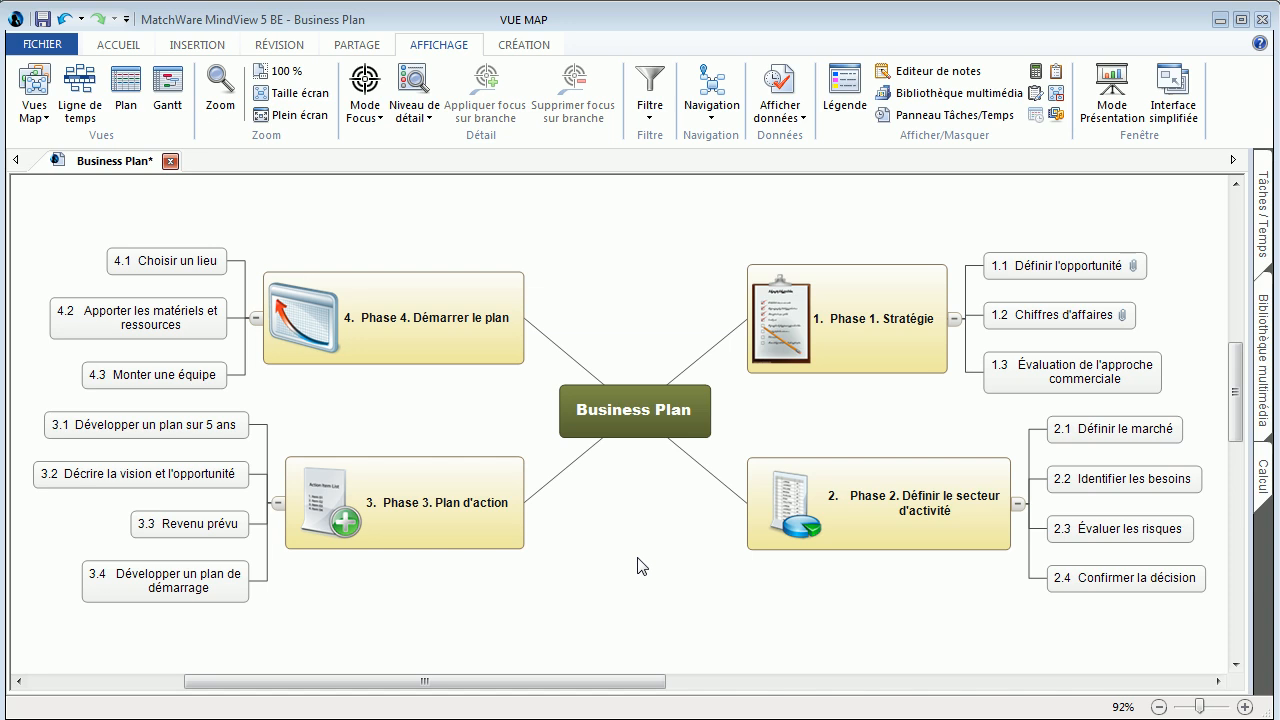
Export the Business Plan project from MindView as HTML project reports.
left_click(68, 50)
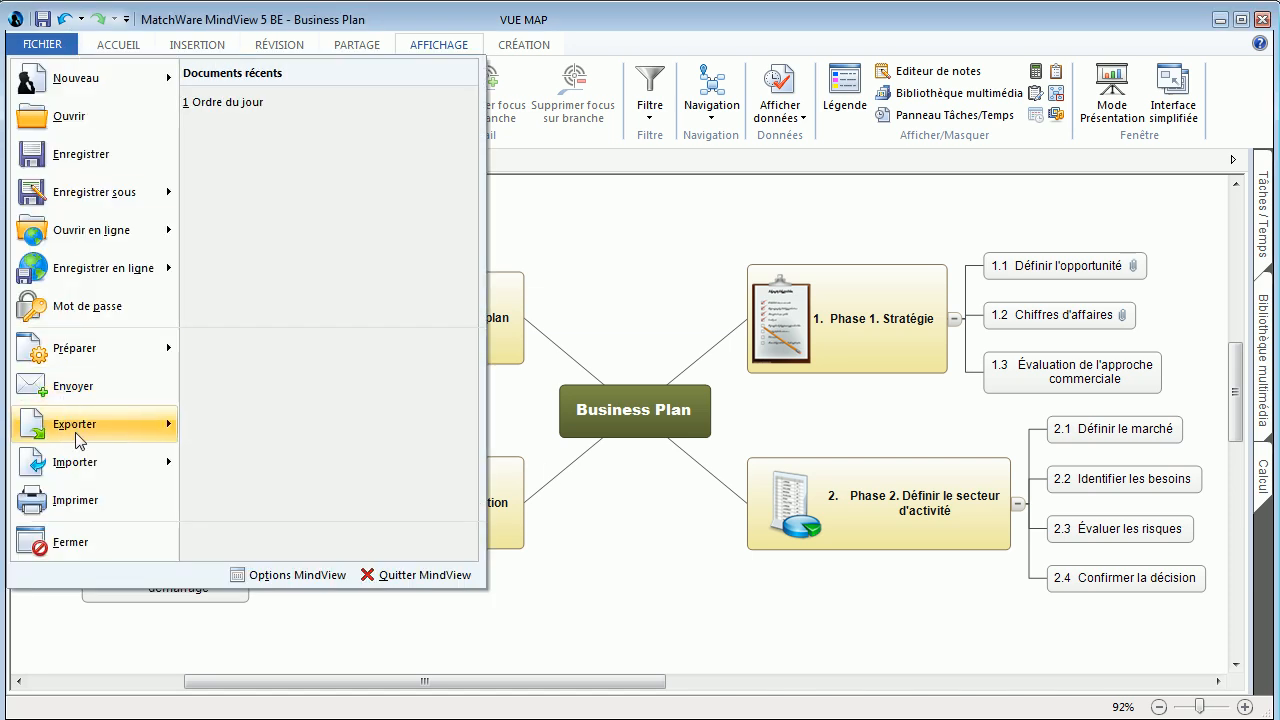
mouse_move(77, 433)
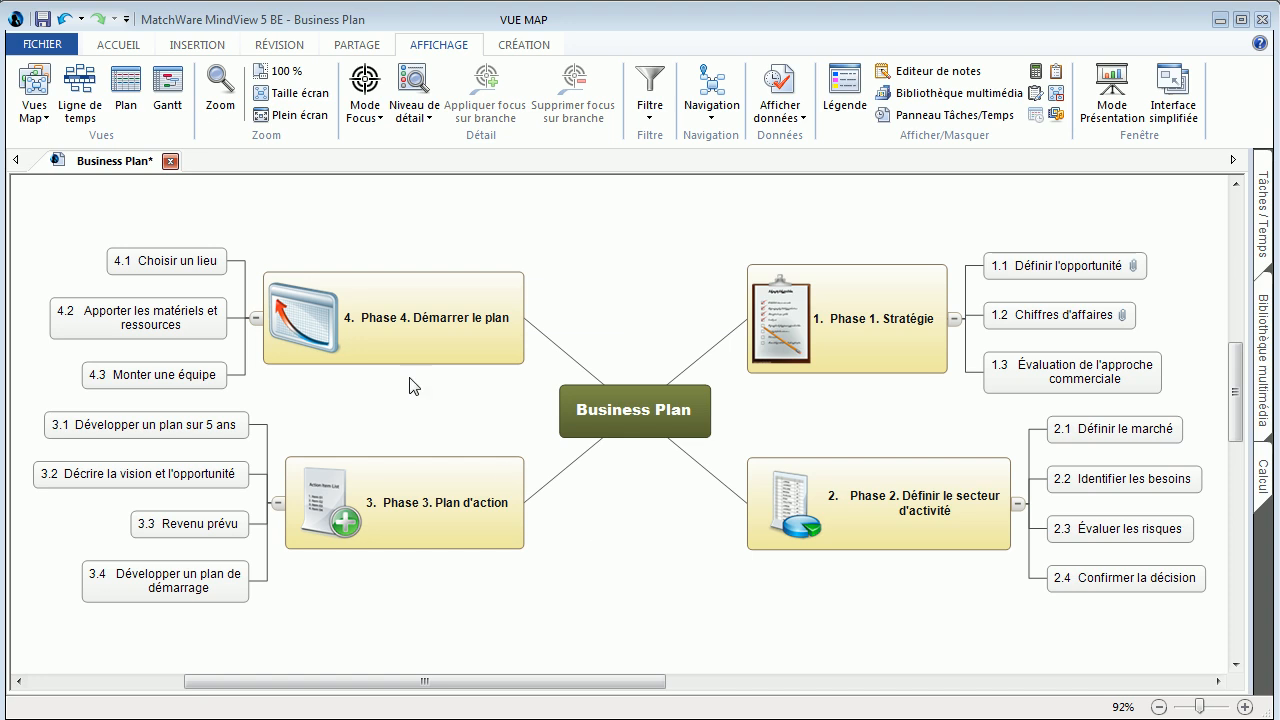
left_click(62, 53)
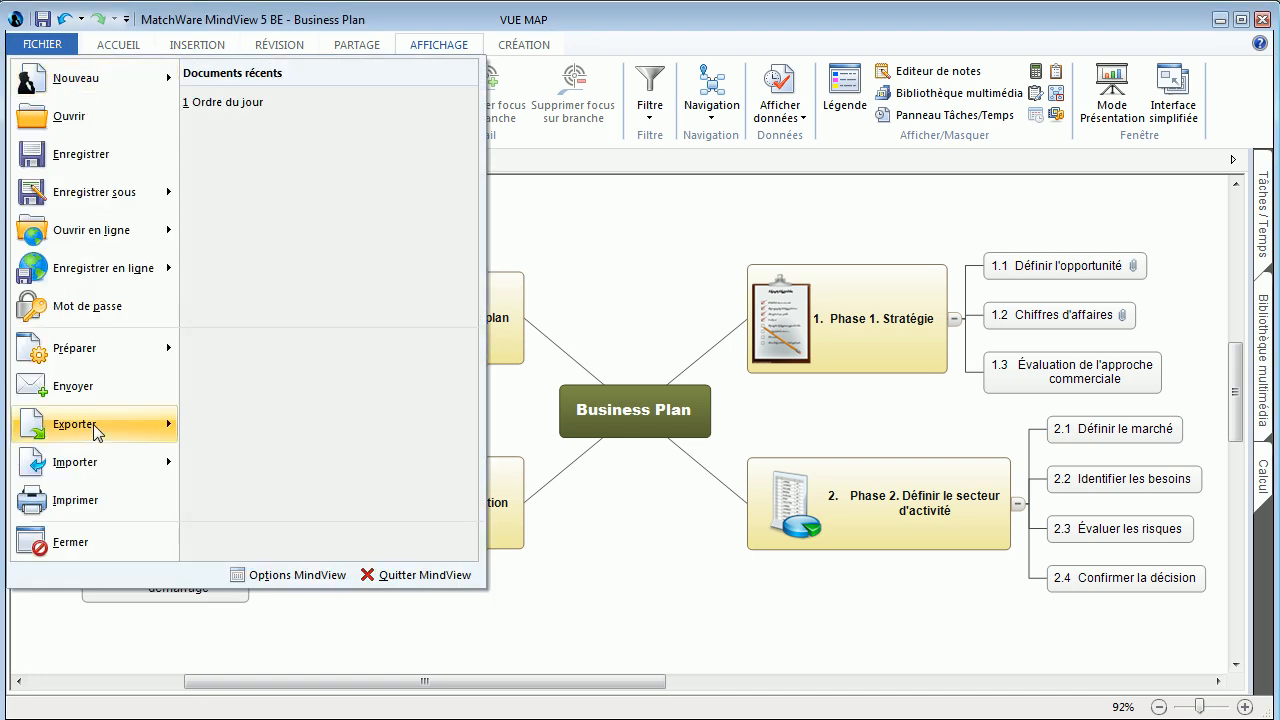
mouse_move(93, 424)
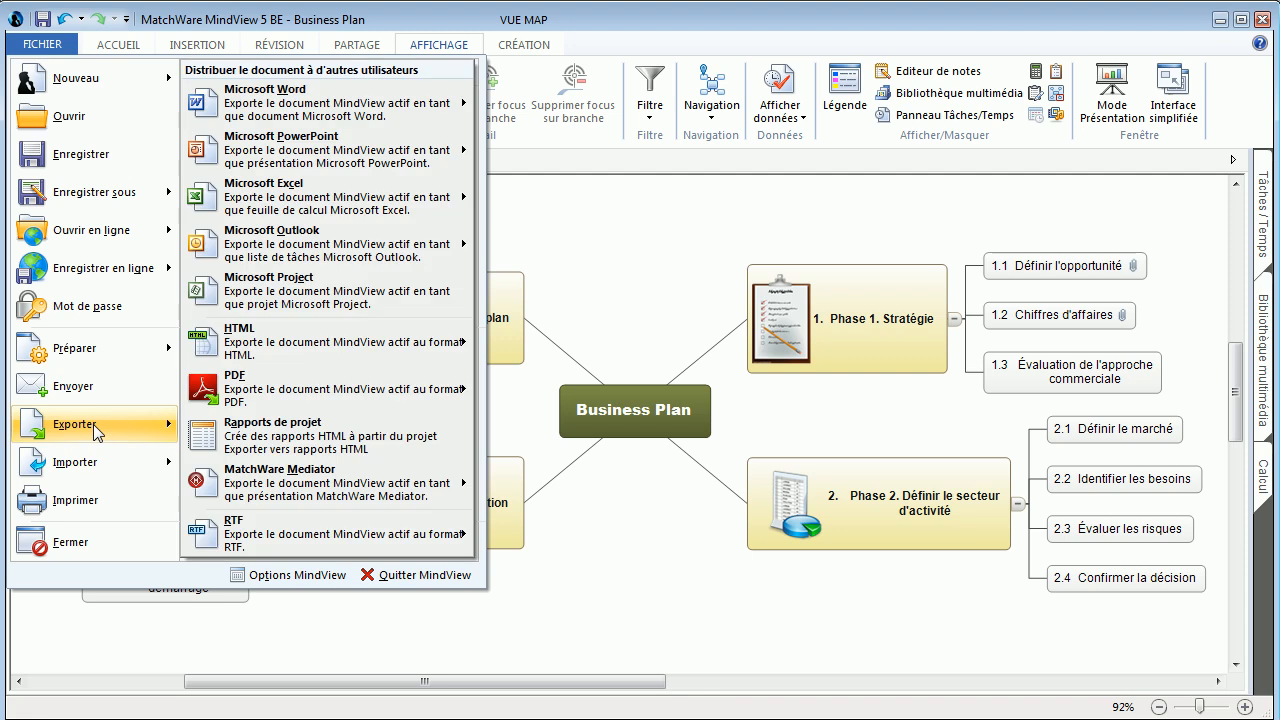
left_click(278, 436)
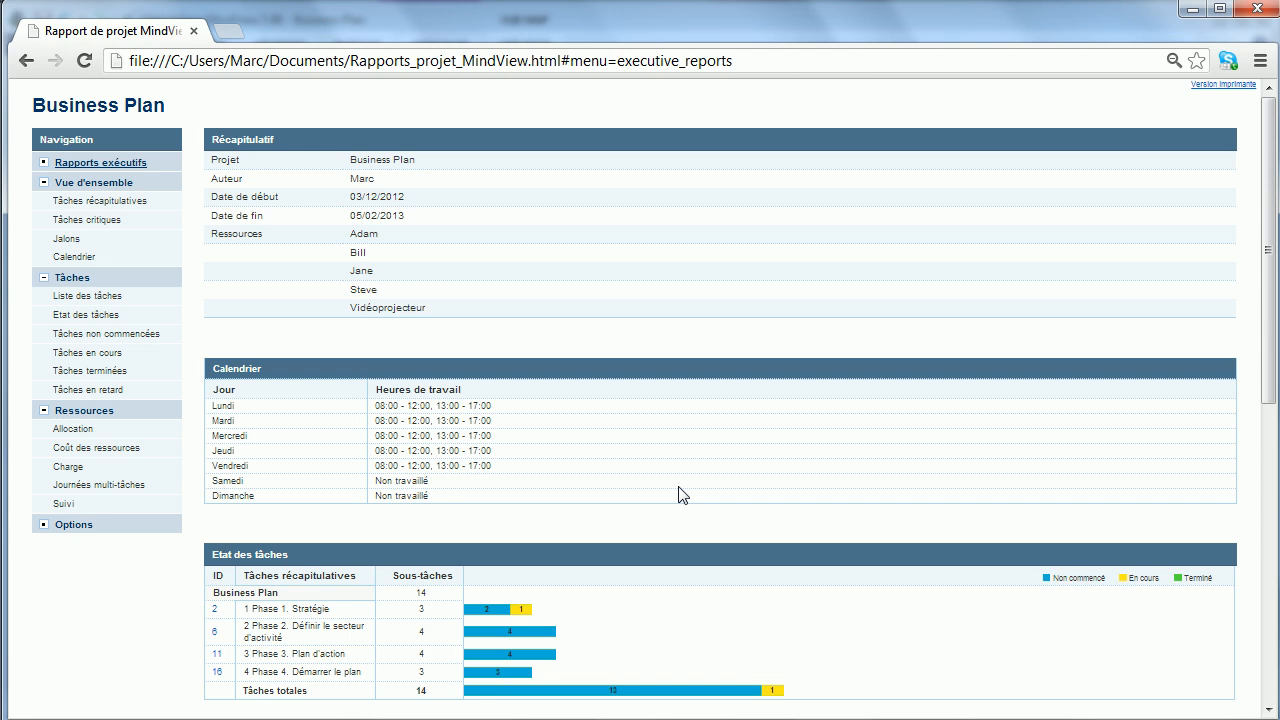
Examine the task status, summary task and late task tables in the executive report.
scroll(683, 495, "down", 2)
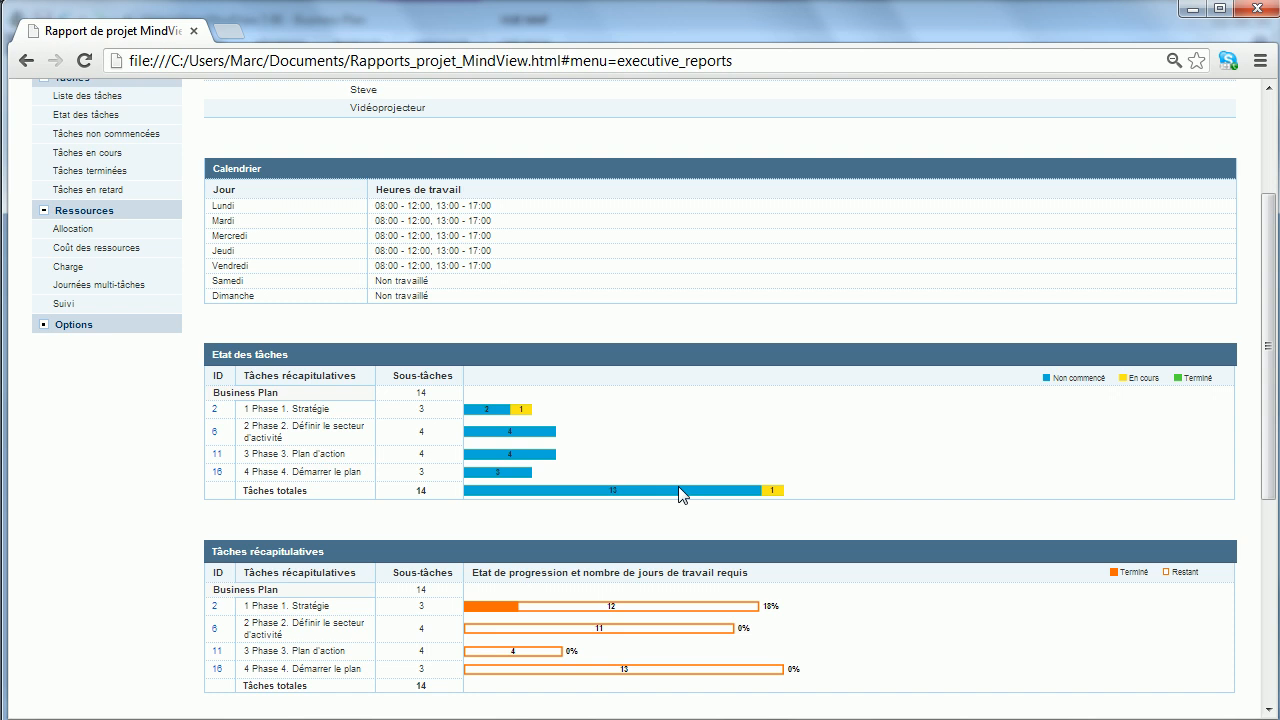
scroll(678, 493, "down", 1)
scroll(678, 493, "down", 1)
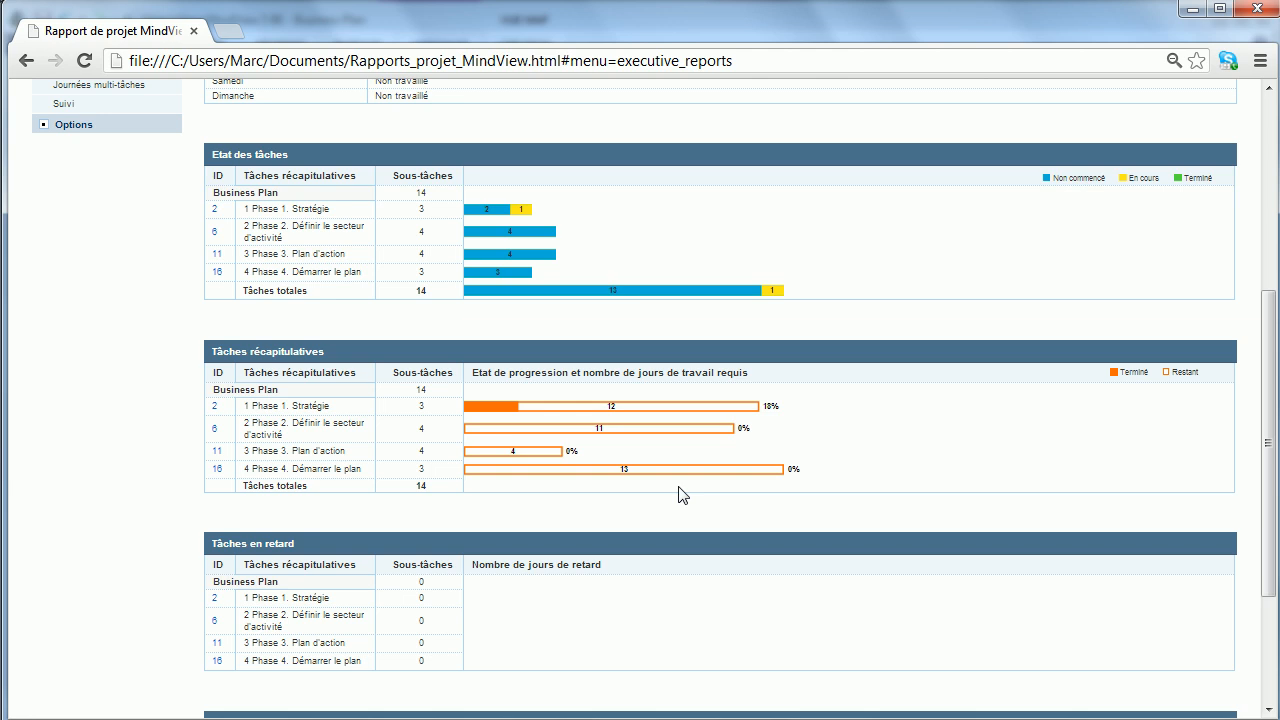
scroll(678, 487, "down", 3)
scroll(213, 417, "up", 2)
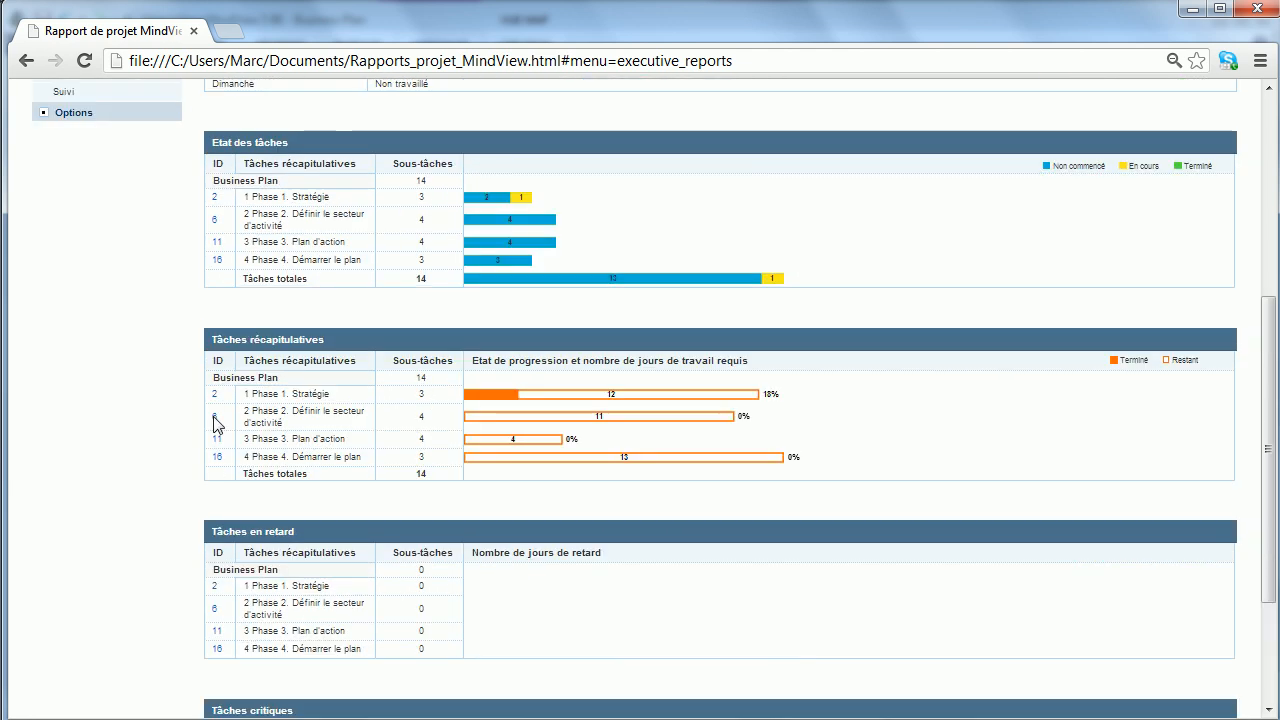
scroll(200, 422, "up", 4)
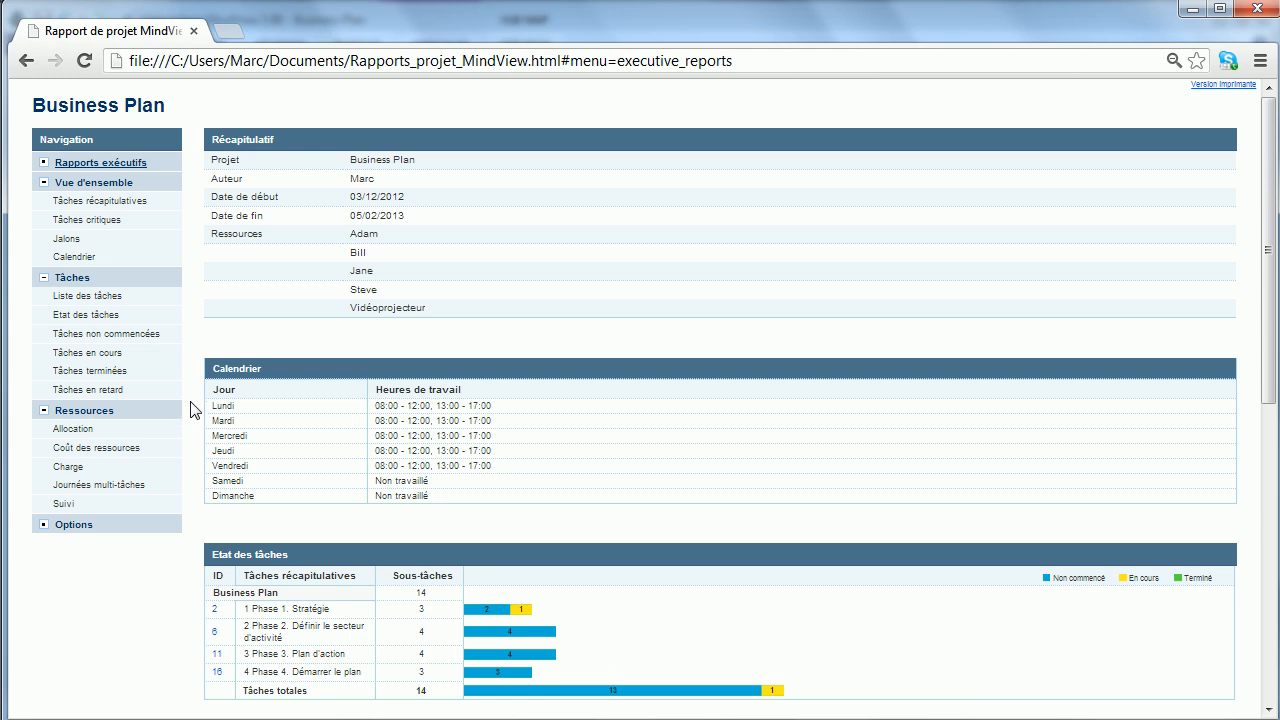
View the Liste des tâches, Allocation, Charge and Suivi reports of the project.
left_click(81, 298)
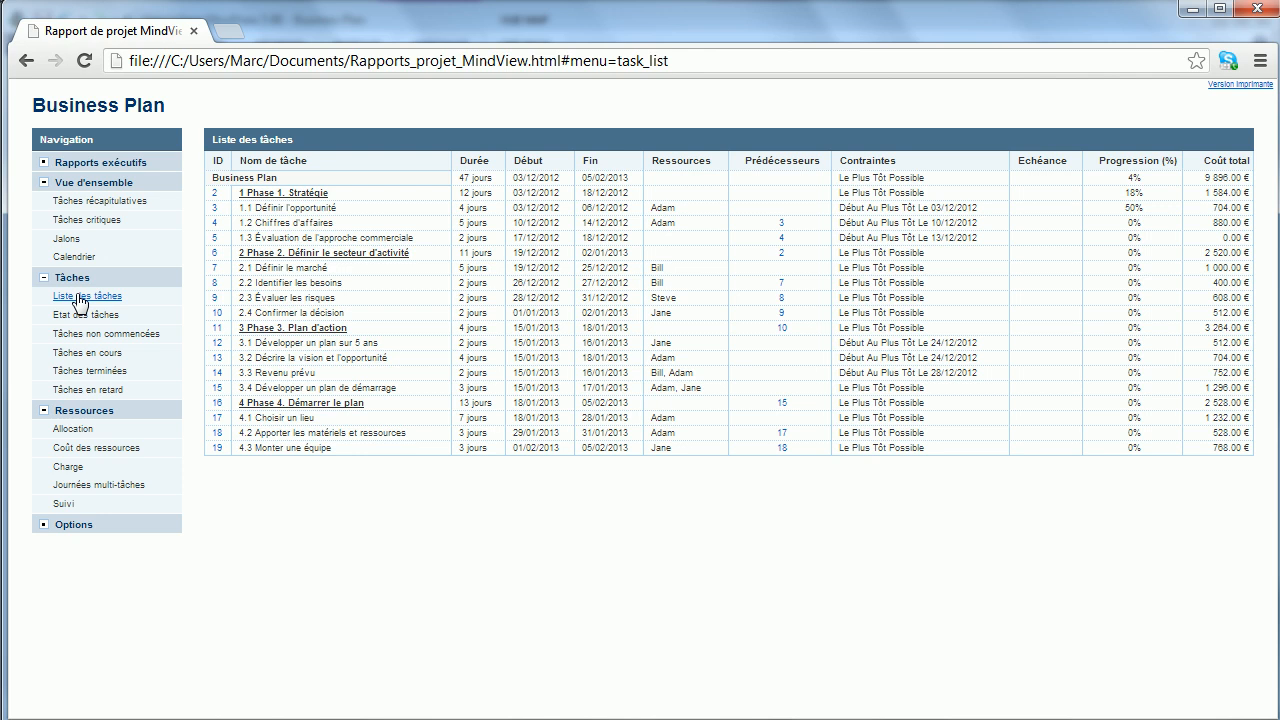
left_click(74, 428)
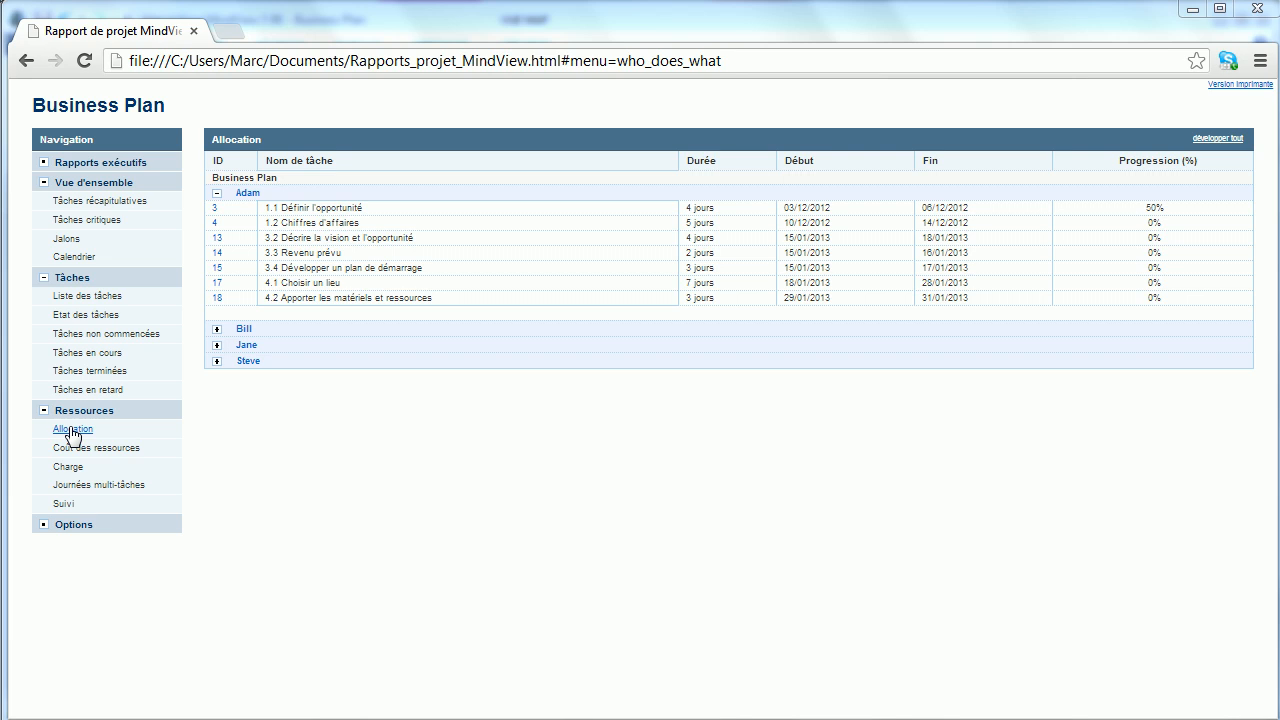
left_click(68, 466)
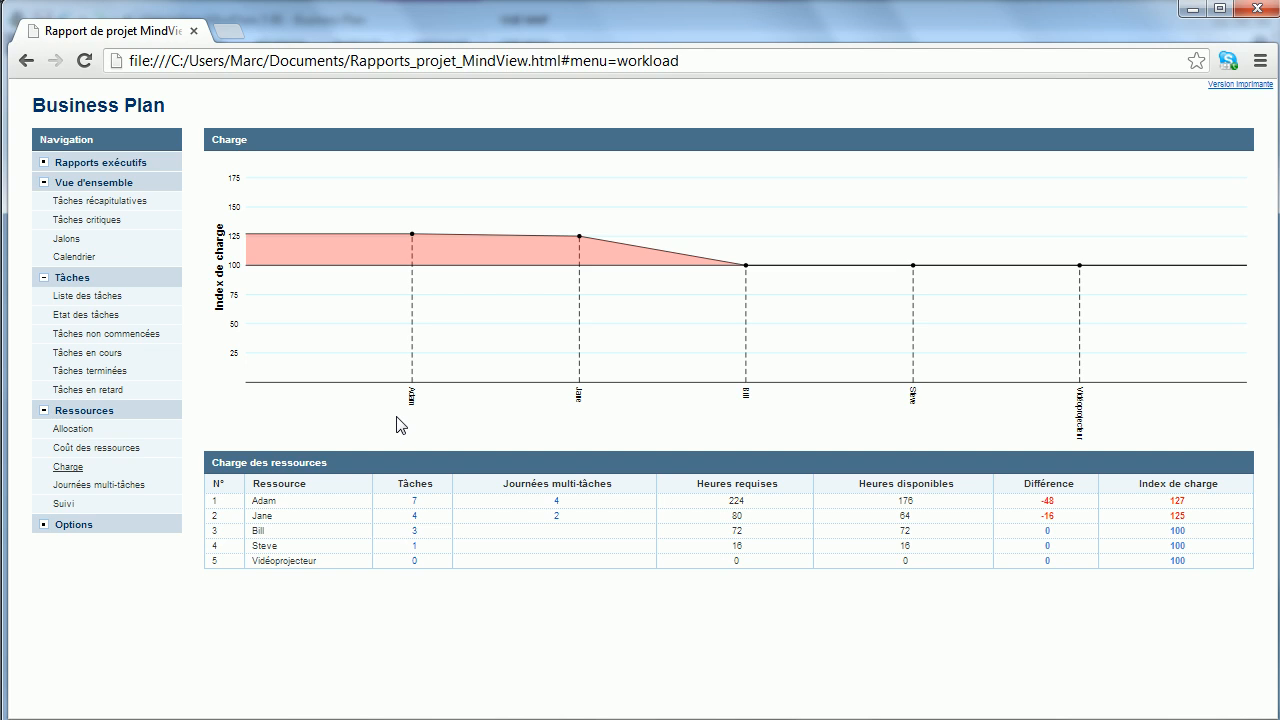
left_click(63, 506)
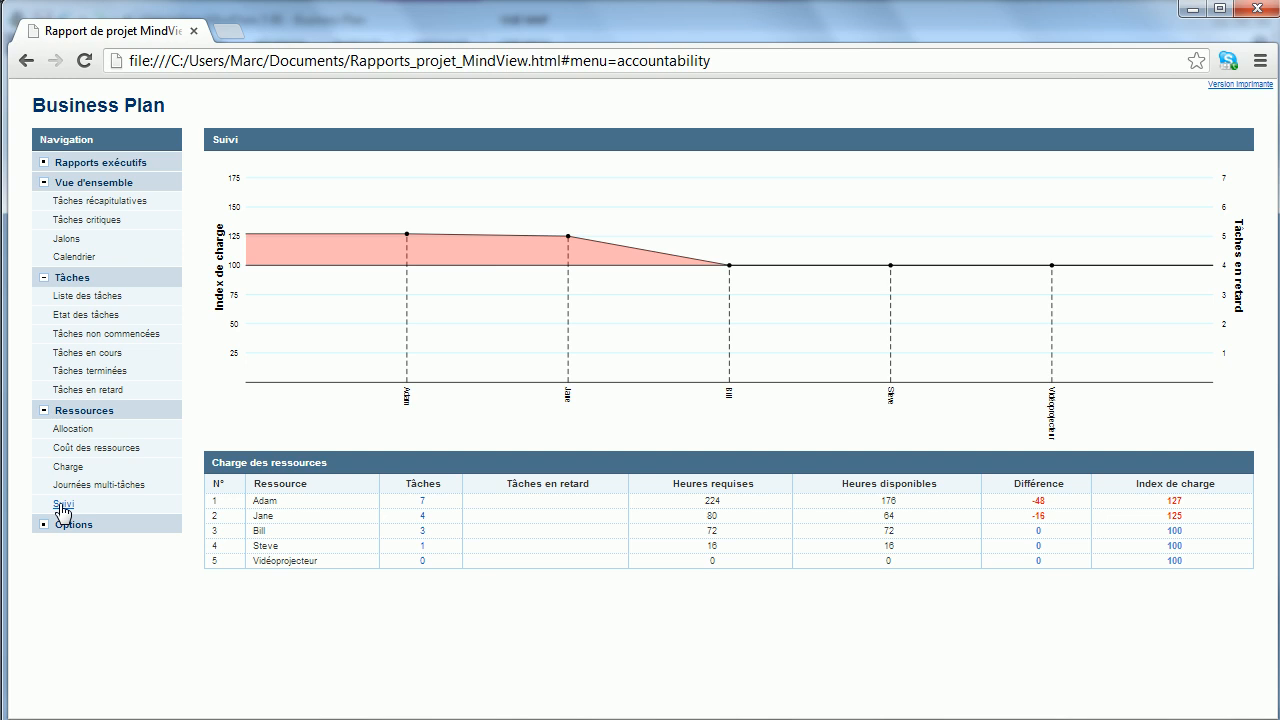